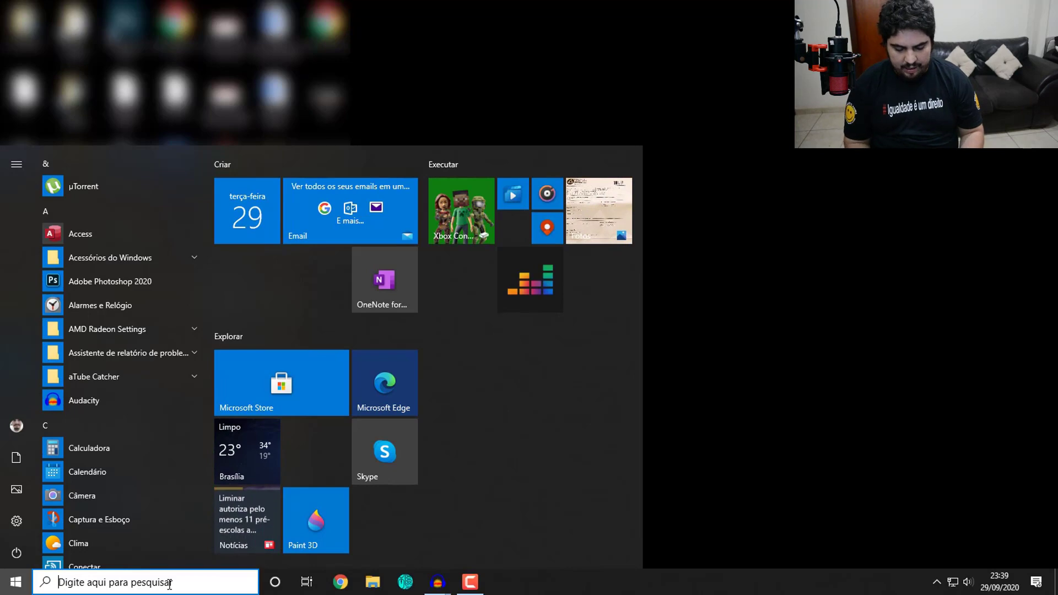
- Launch Word and create a new blank document
text(word)
key(Return)
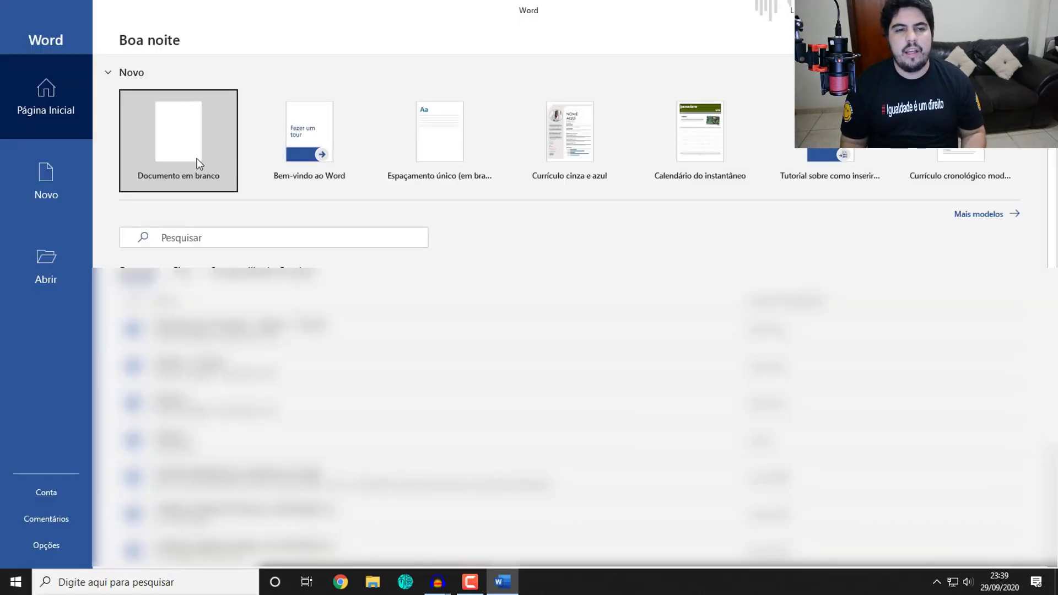
click(197, 157)
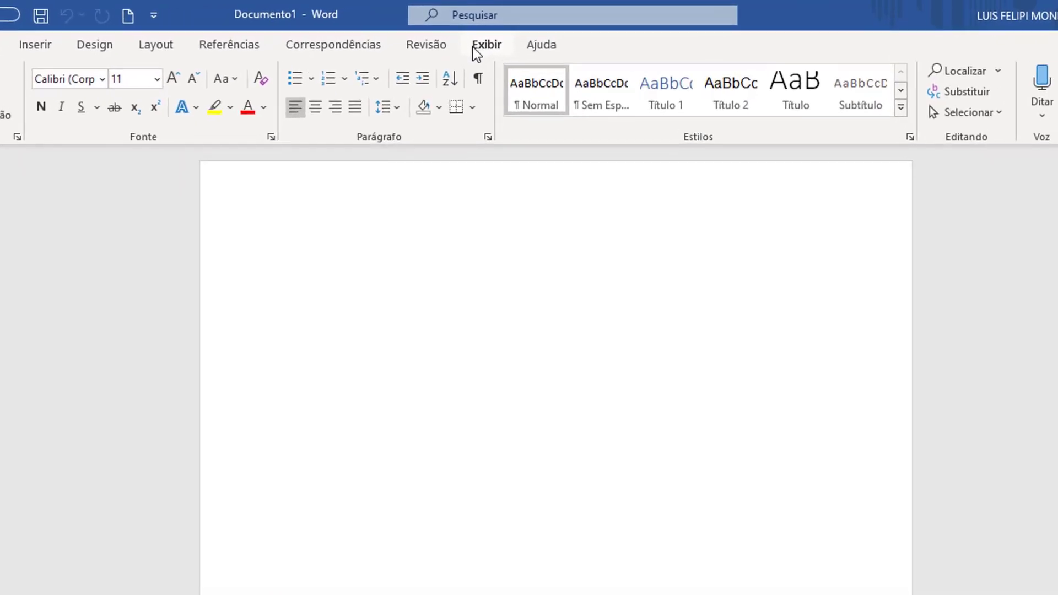
- Show the ruler in the blank document
click(494, 48)
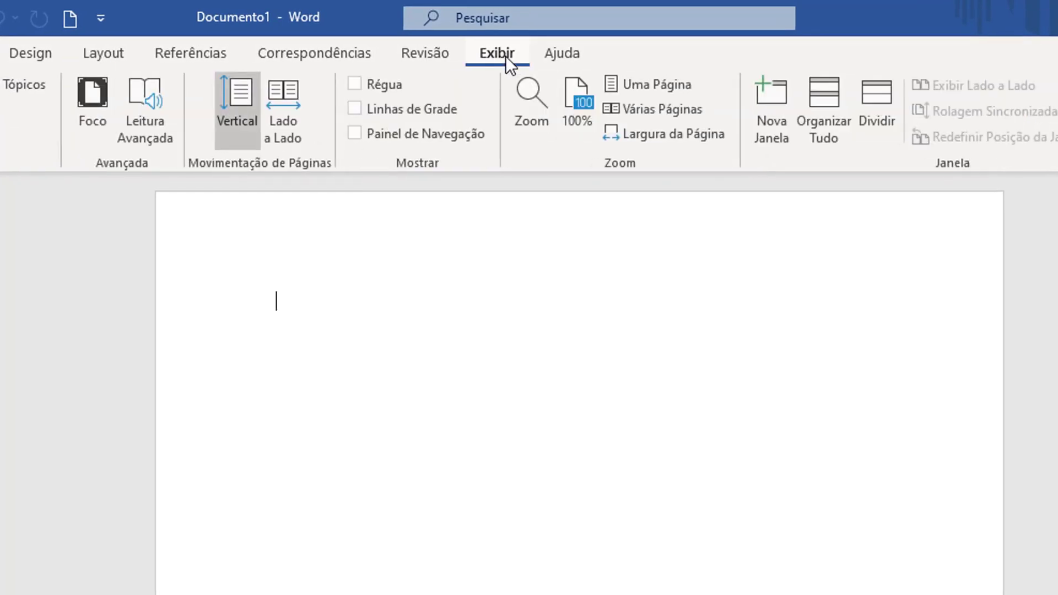
click(355, 83)
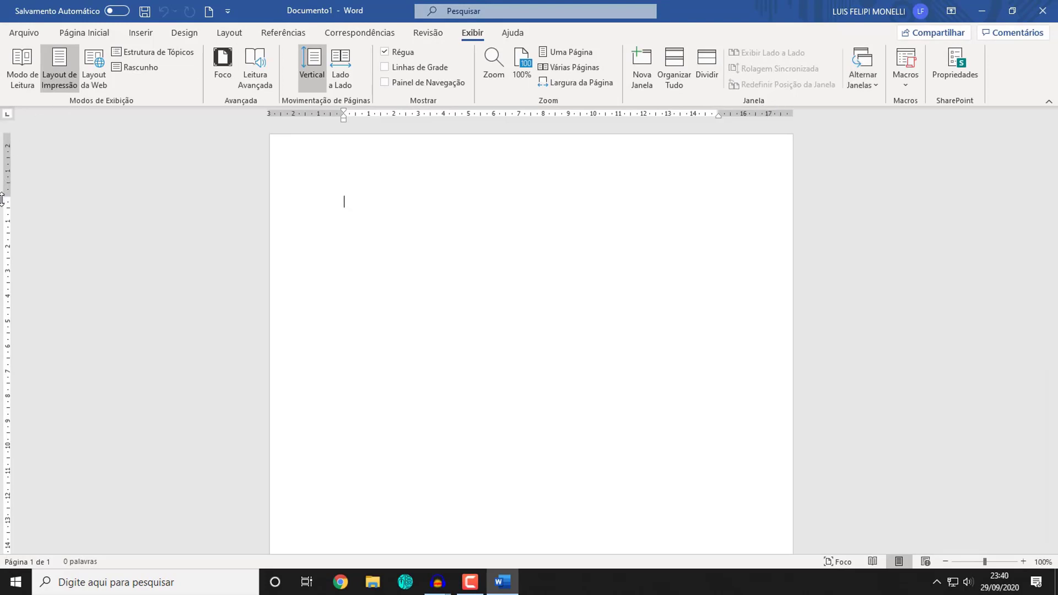
click(241, 137)
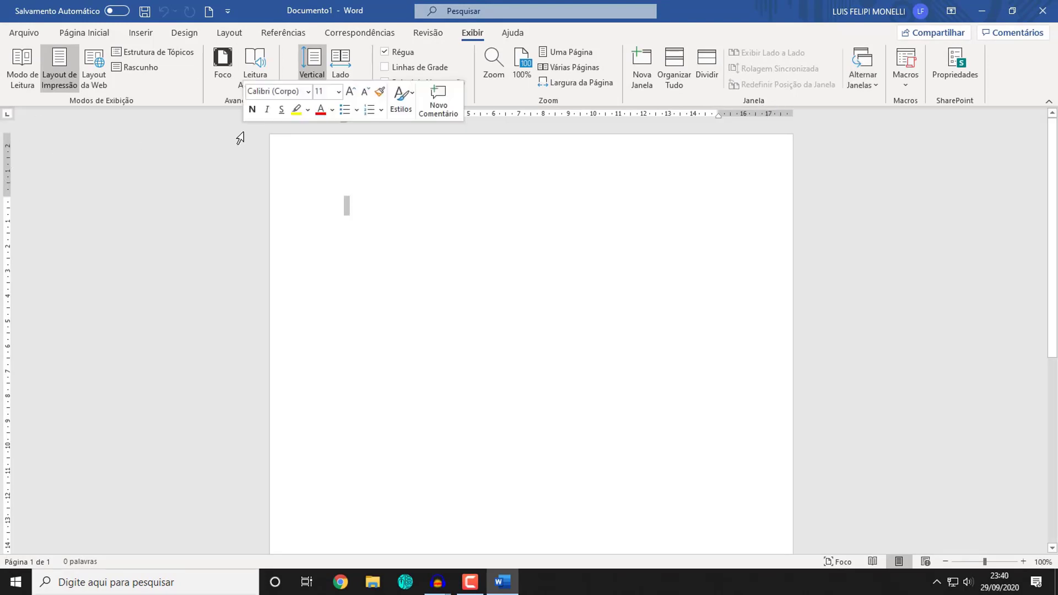
click(528, 197)
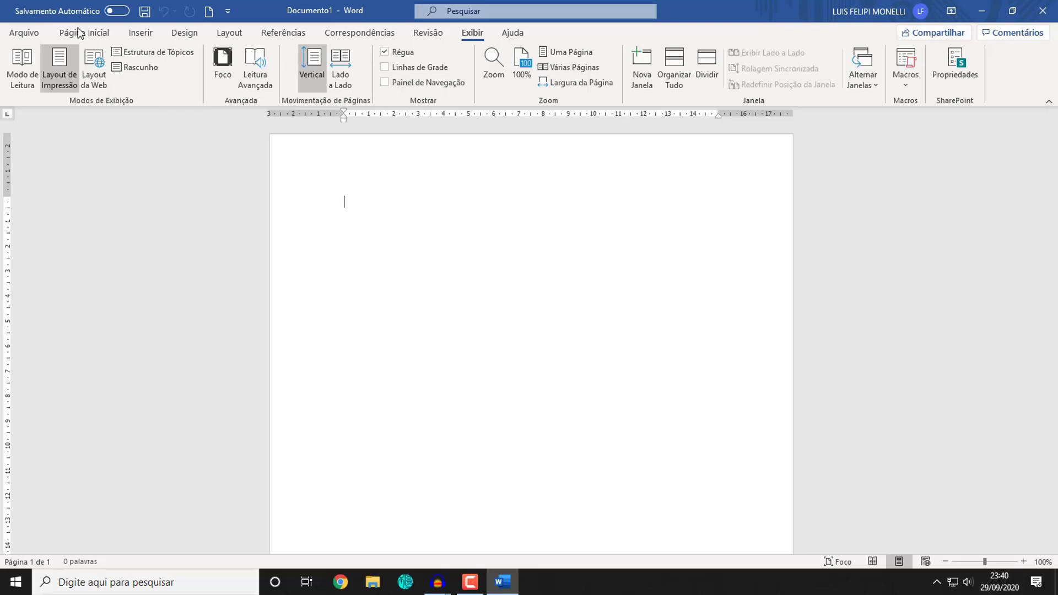
- Set custom page margins of 3 cm at the top, 2 cm at the bottom and 2 cm on the right
click(79, 34)
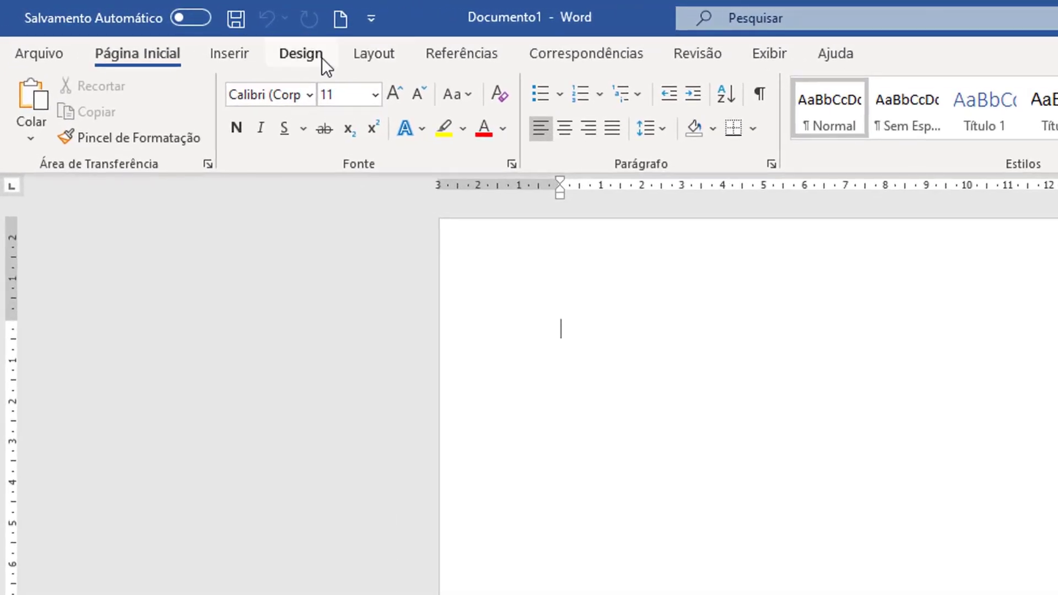
click(370, 53)
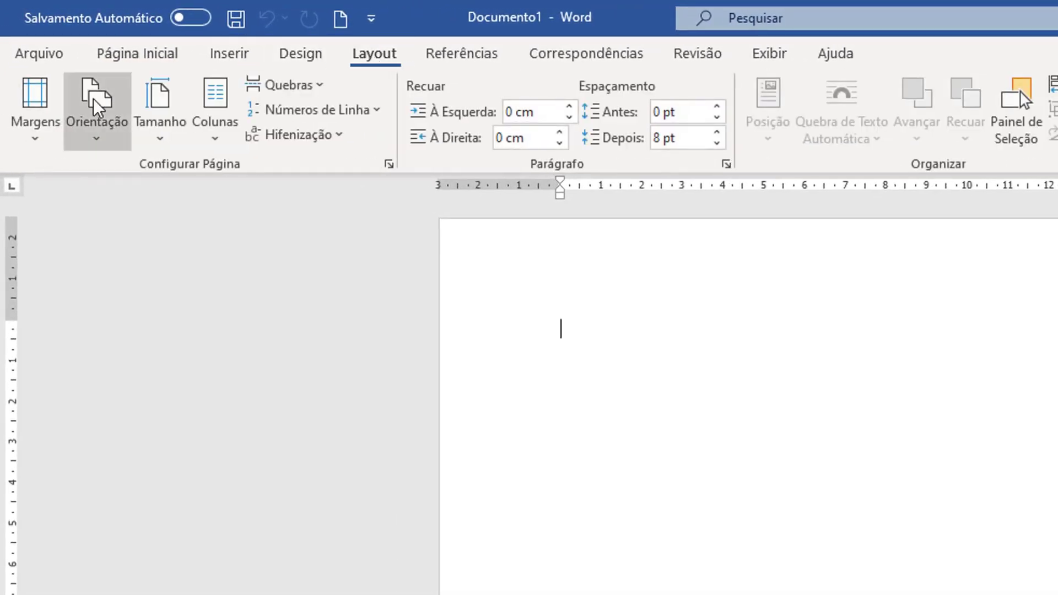
click(38, 118)
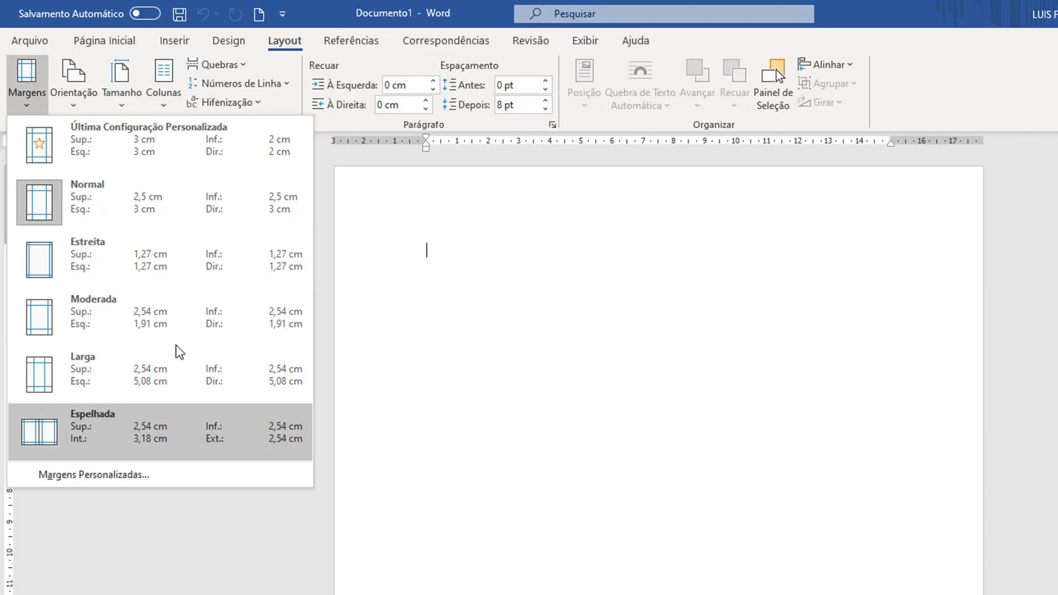
click(115, 483)
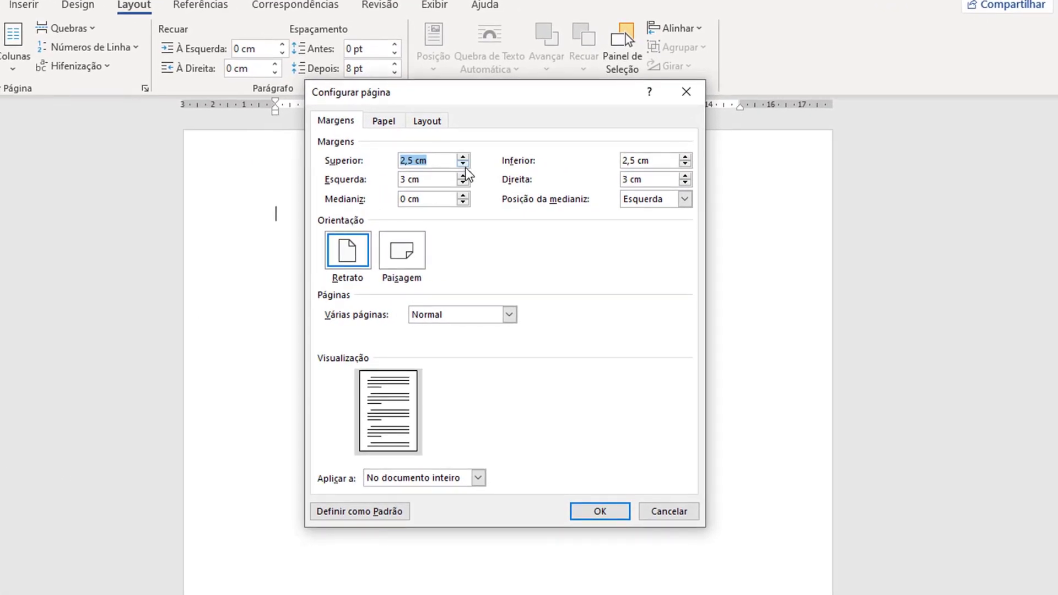
text(3)
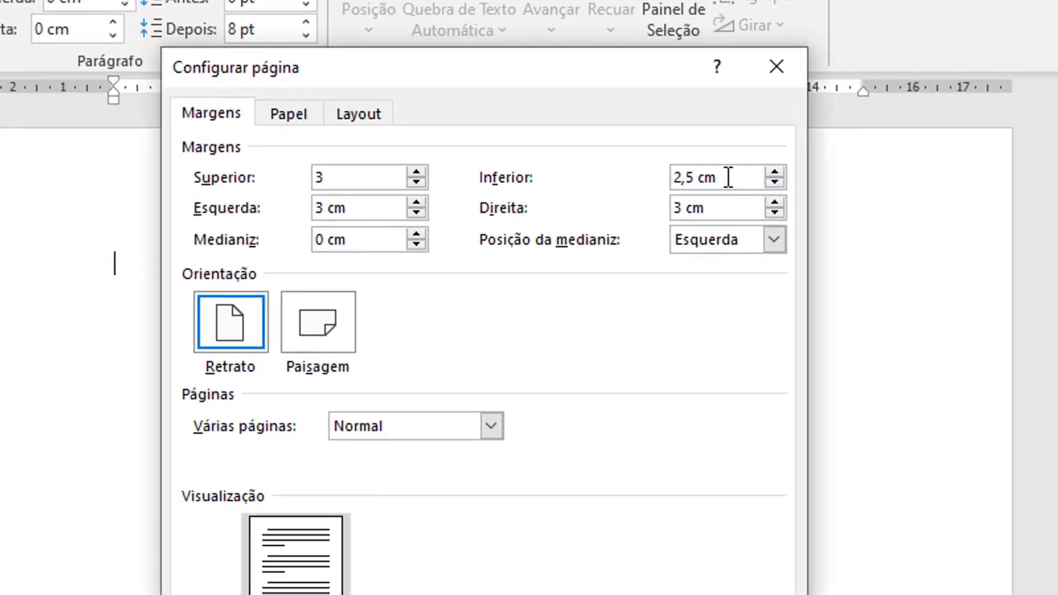
drag(728, 178, 660, 182)
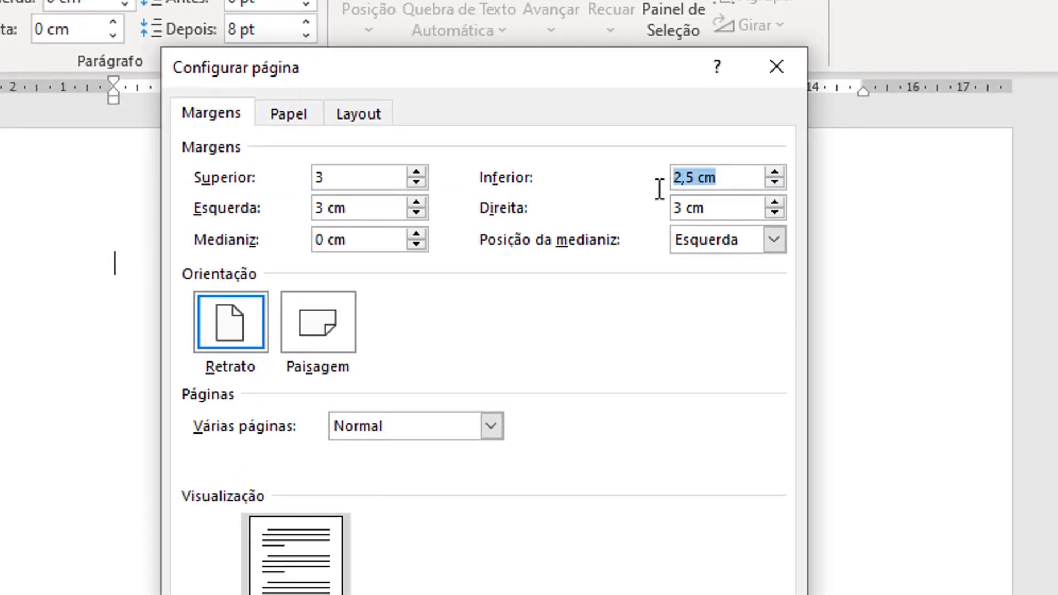
text(2)
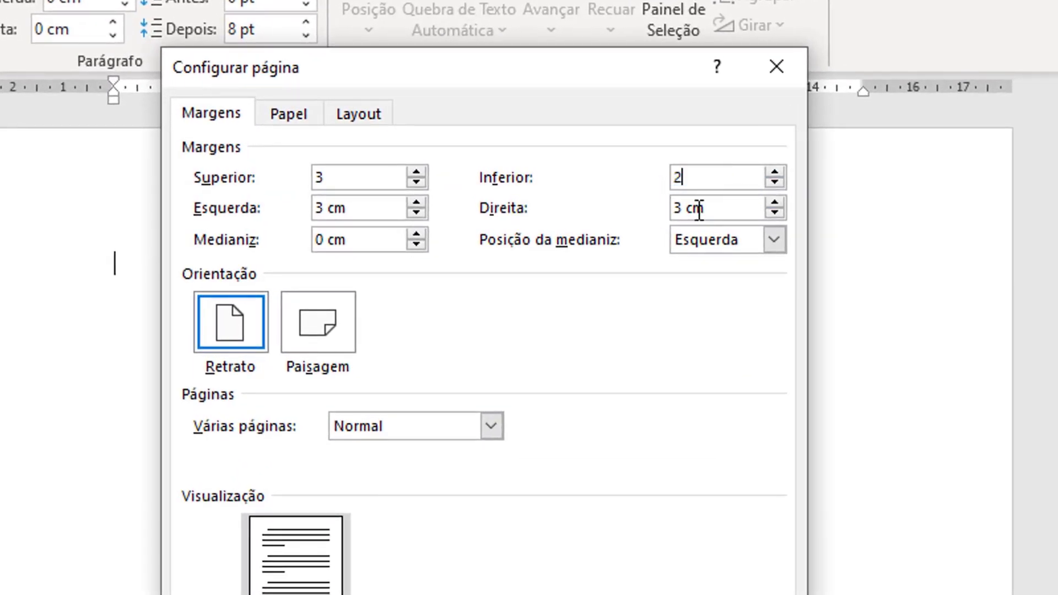
click(782, 214)
click(782, 213)
text(2)
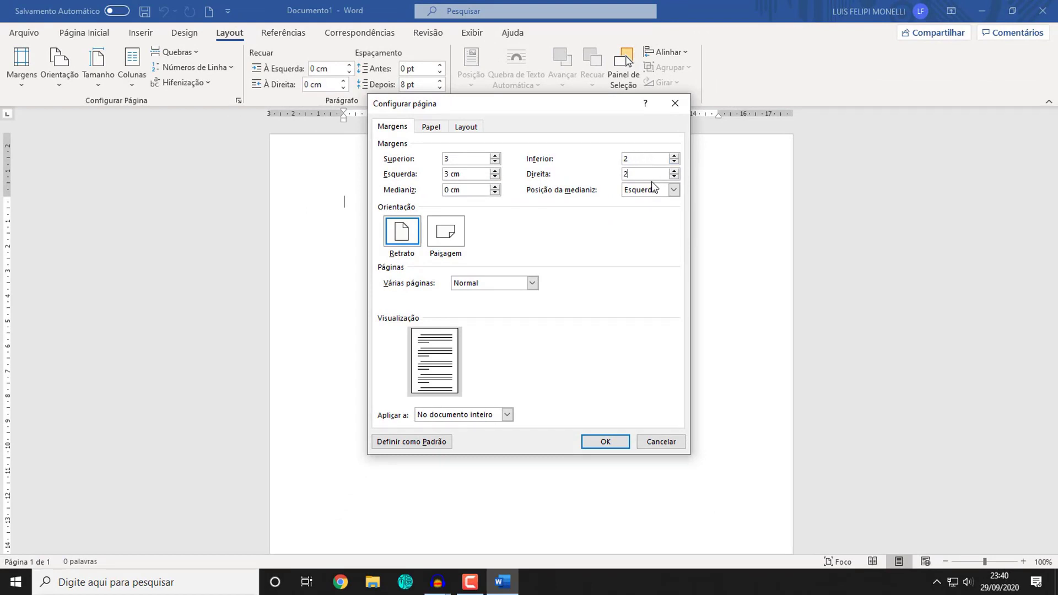
click(606, 443)
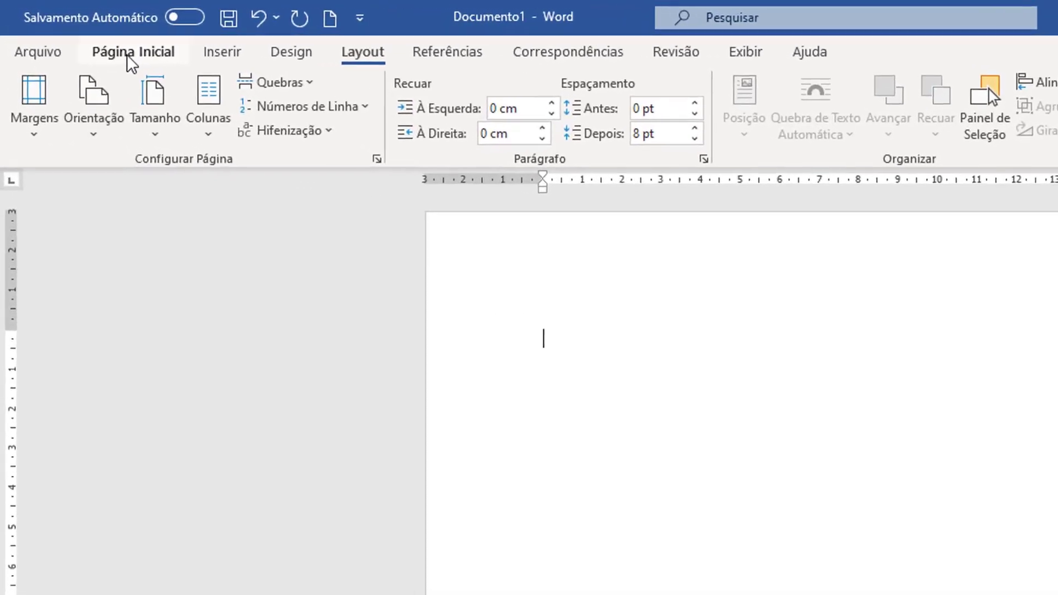
- Set the document's font to Arial at size 12
click(129, 55)
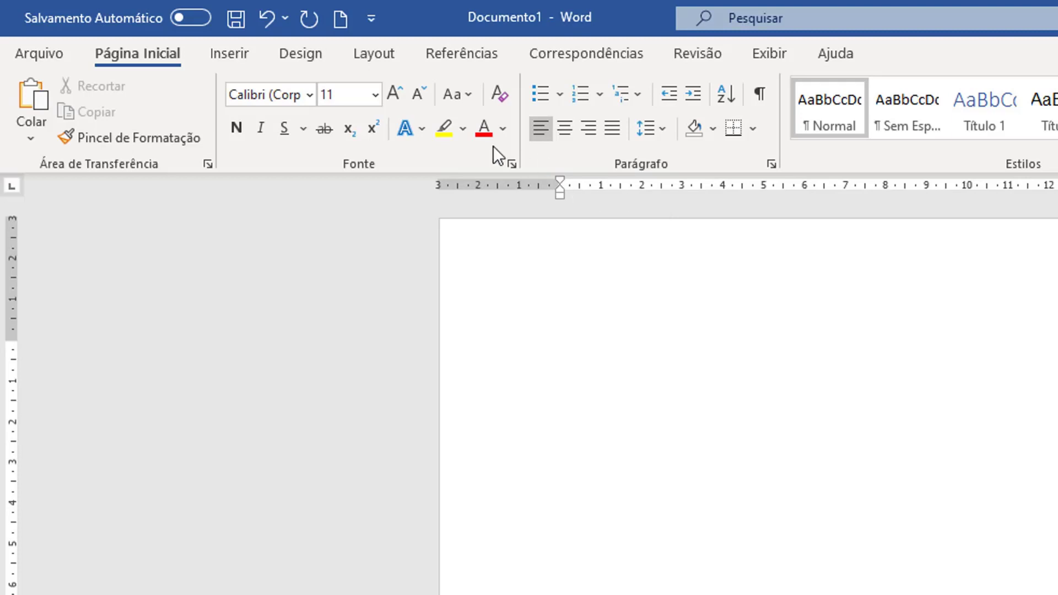
click(265, 99)
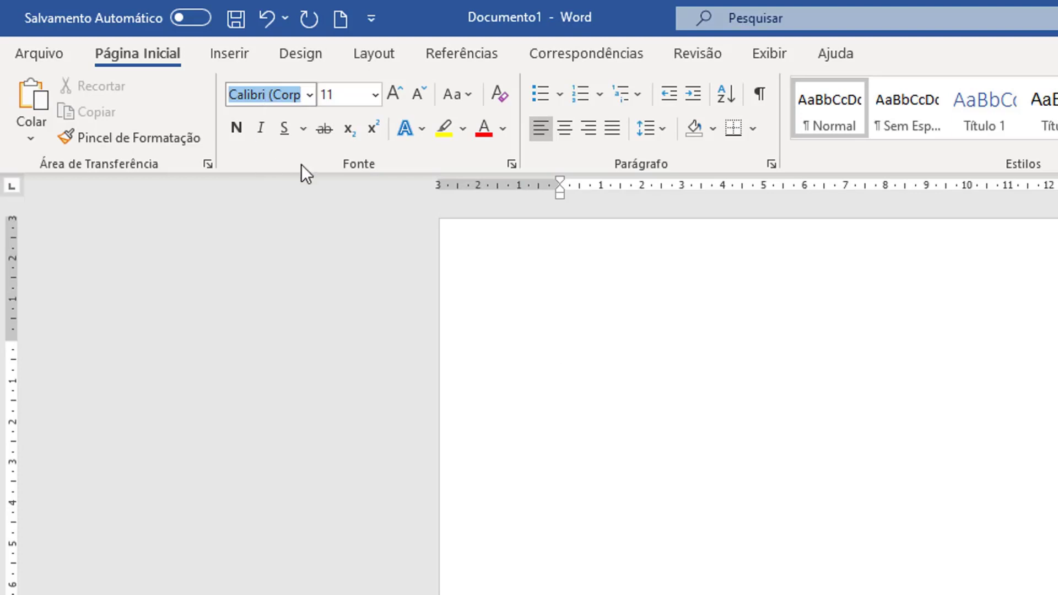
click(309, 95)
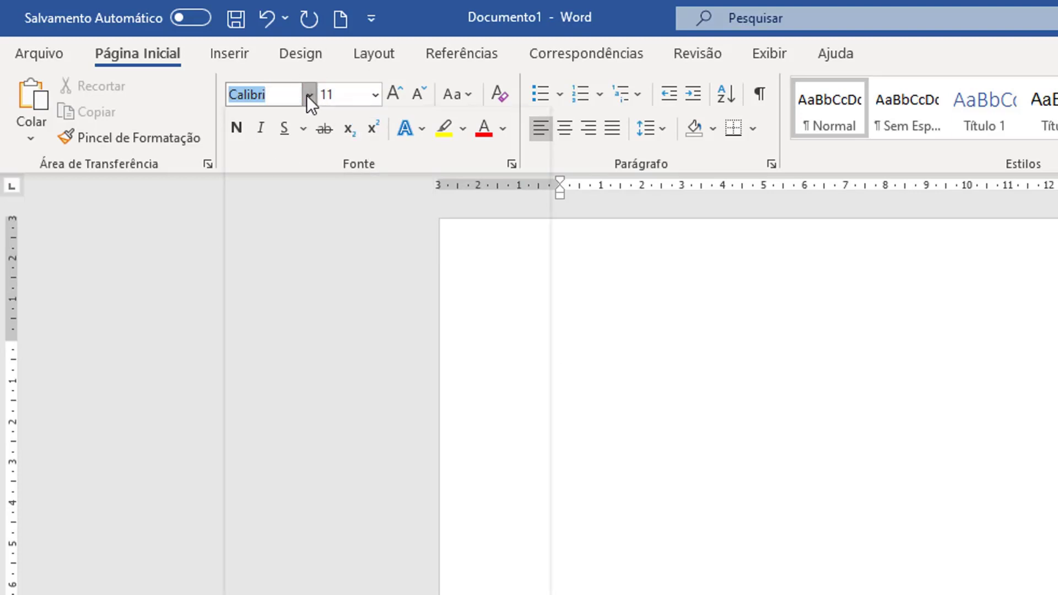
click(308, 95)
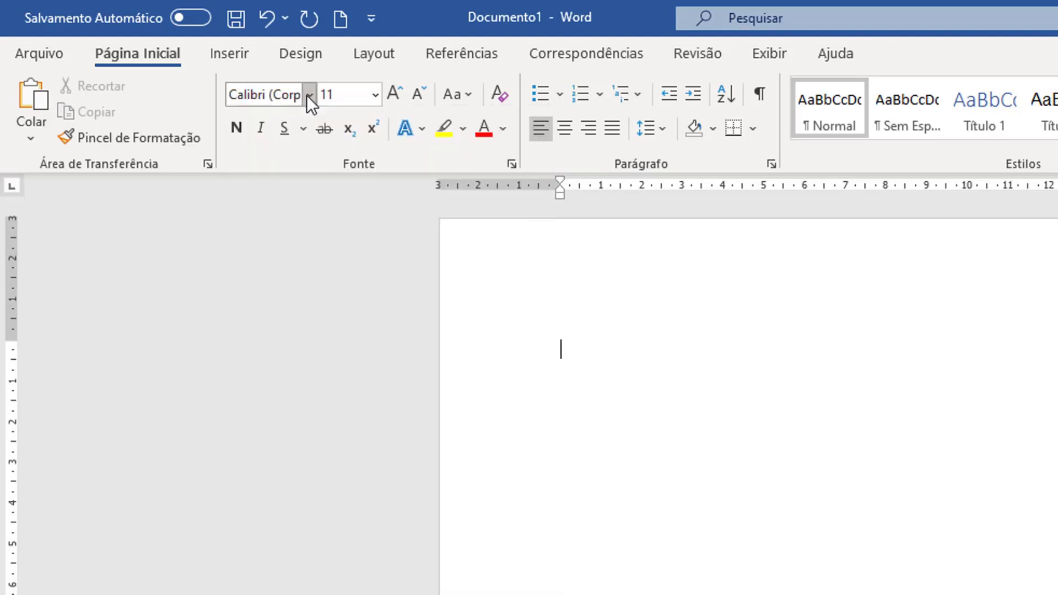
click(309, 96)
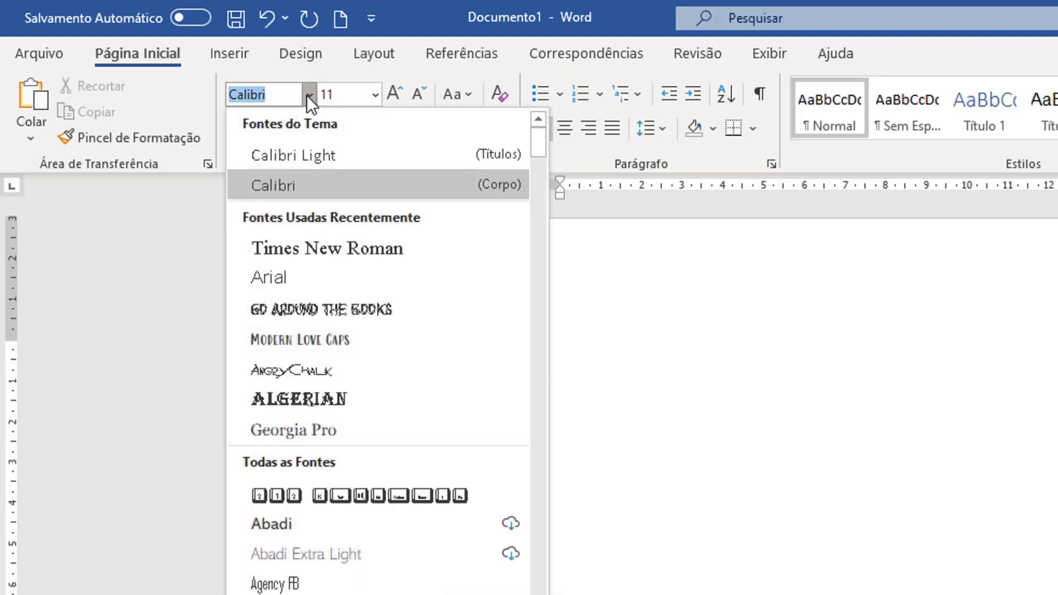
text(Arial)
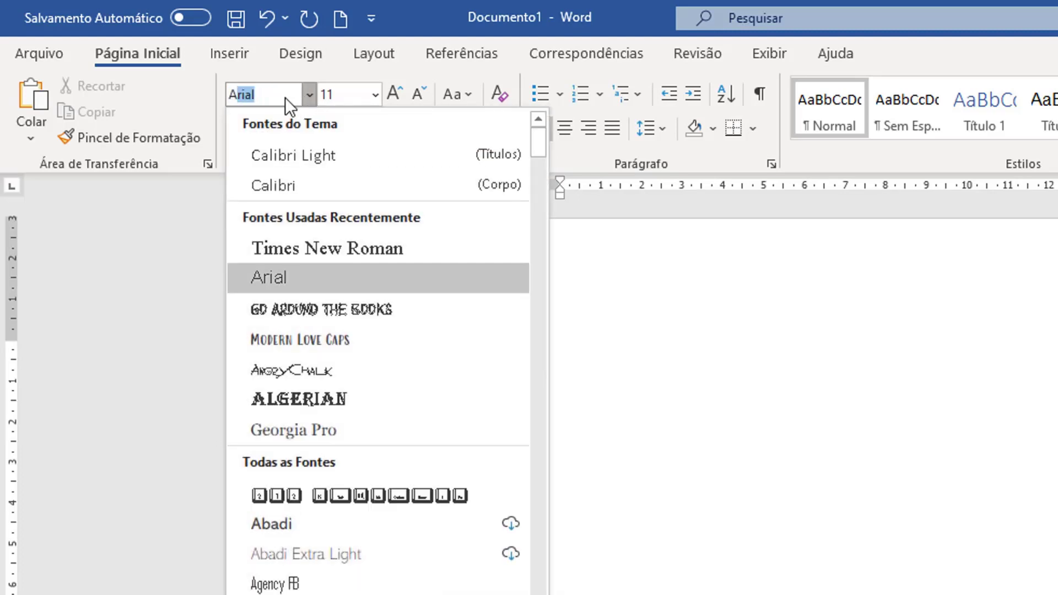
key(Return)
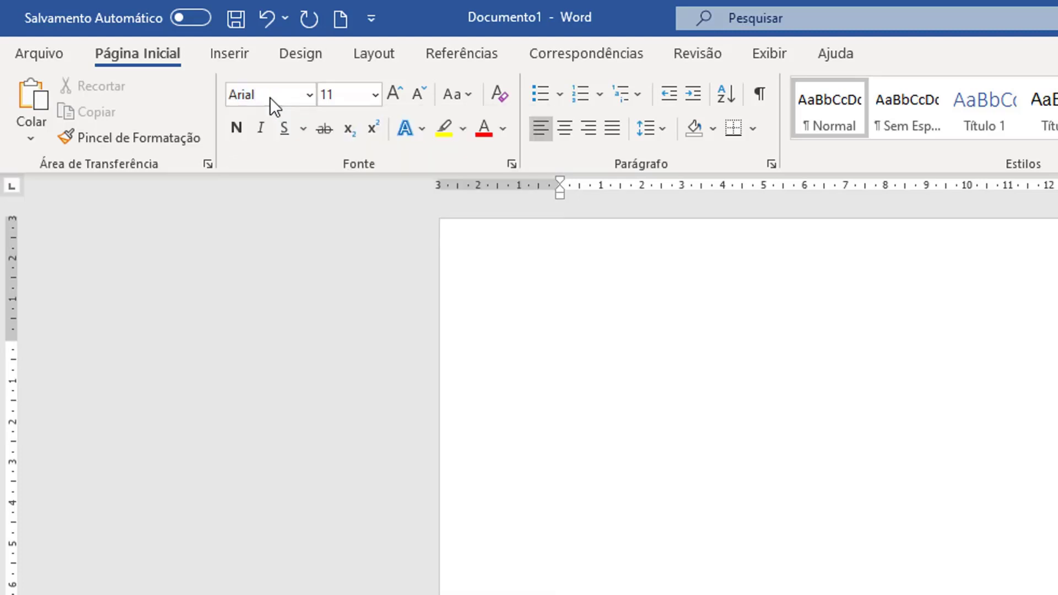
click(388, 92)
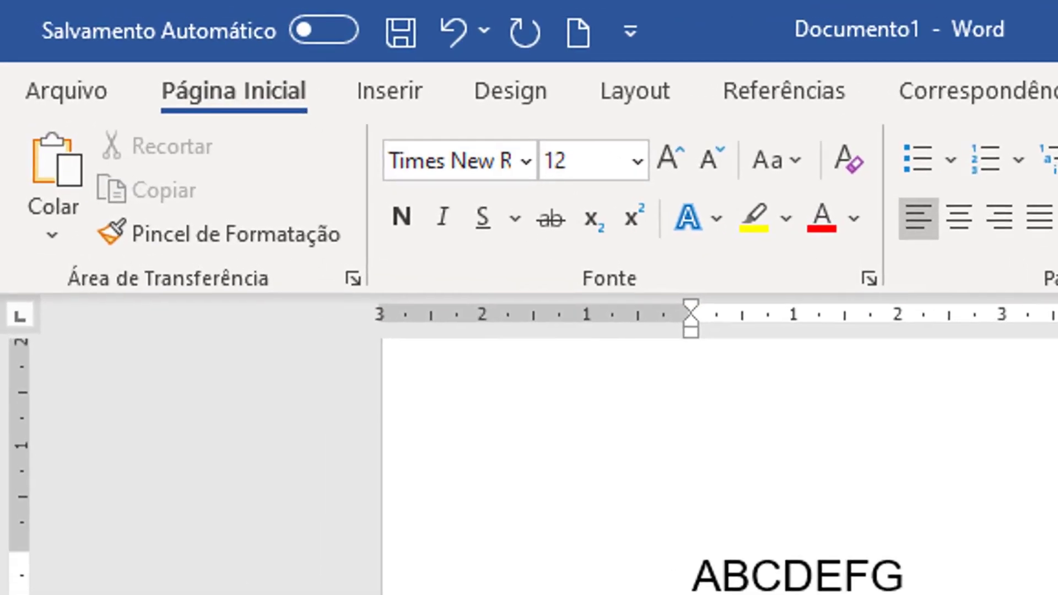
- Apply the Arial font to all of the document's text
key(ctrl+a)
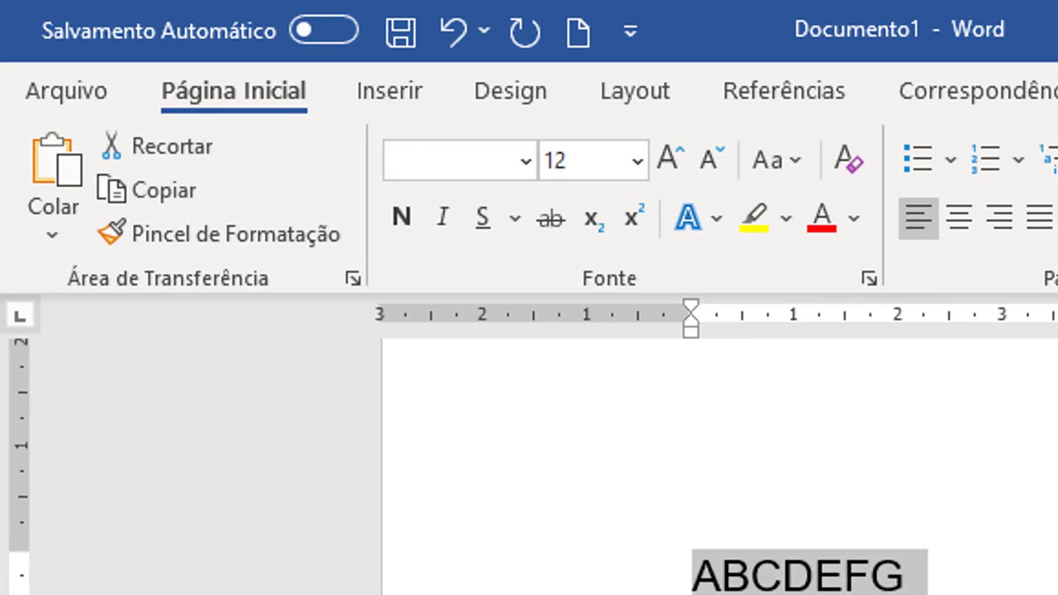
click(421, 165)
text(Arial)
key(Return)
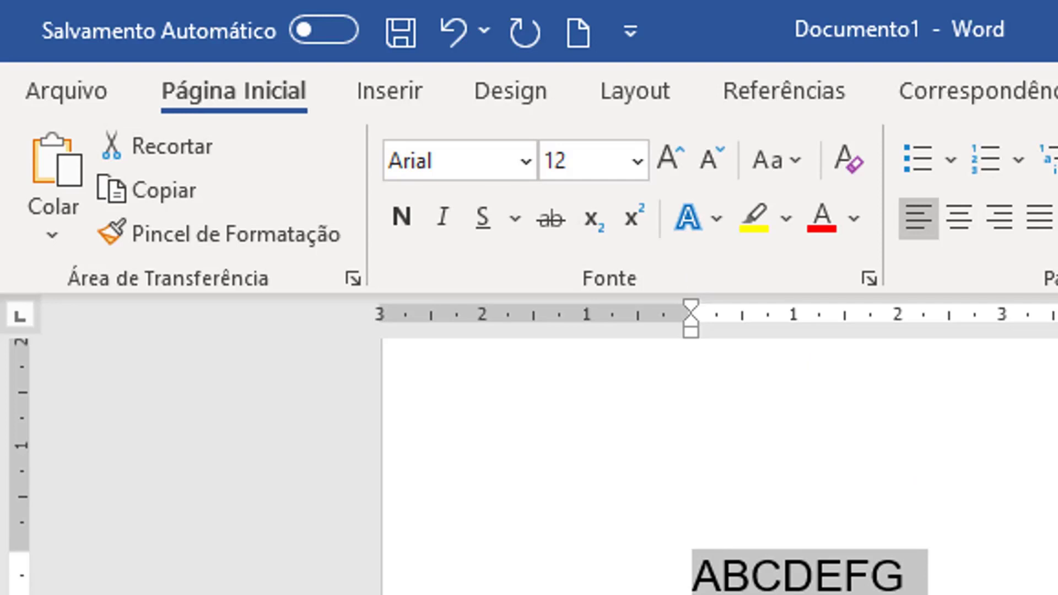
- Delete the sample text ABCDEFG from the page
click(915, 587)
drag(915, 584, 700, 547)
key(Delete)
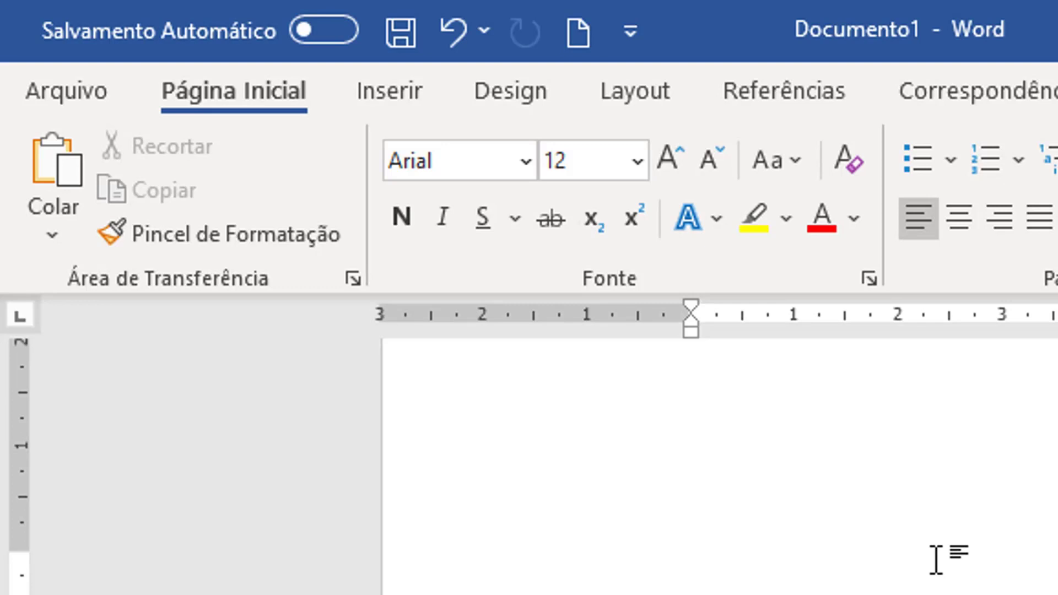
scroll(716, 484, up, 3)
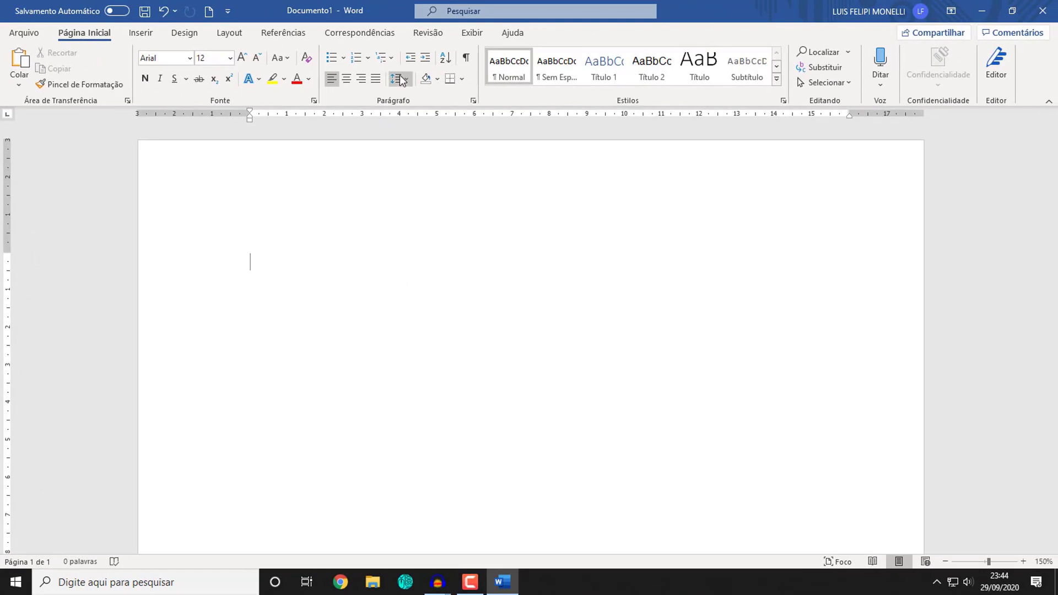
click(401, 77)
click(400, 77)
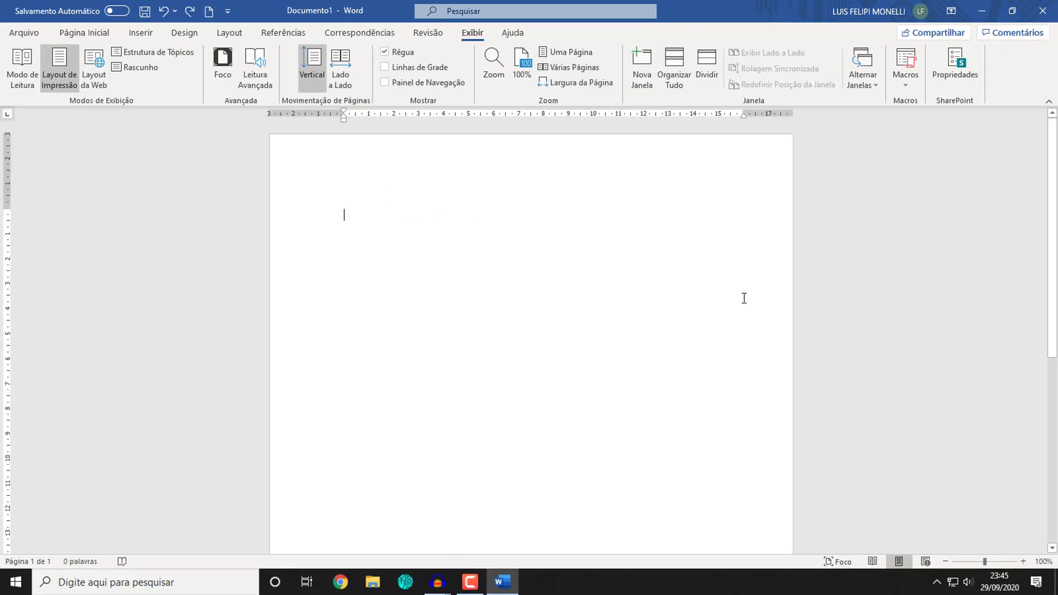
- Paste the copied article about PET plastic degradation into the empty document
click(76, 32)
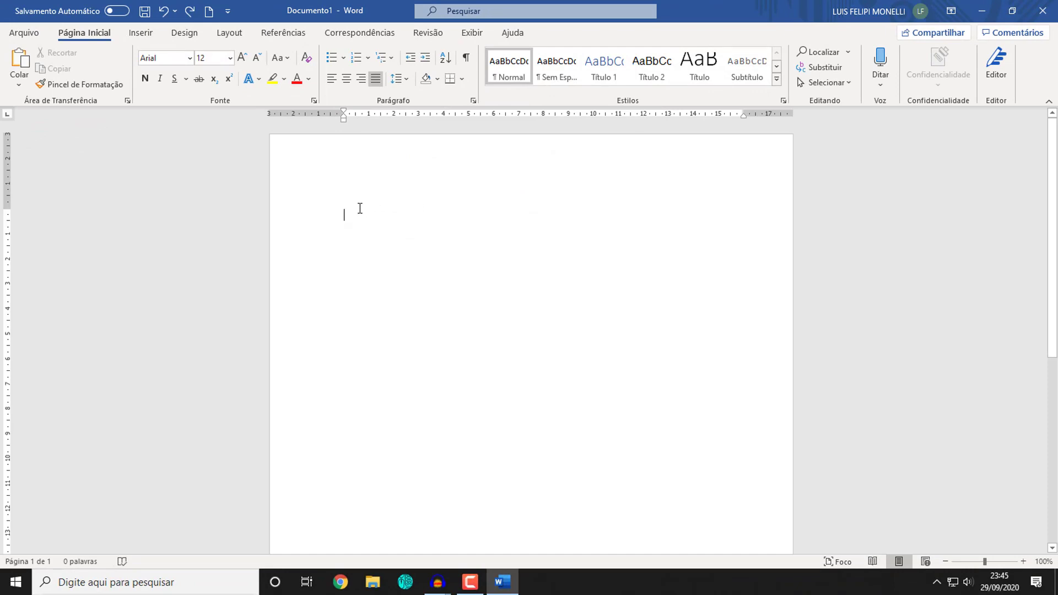
key(ctrl+v)
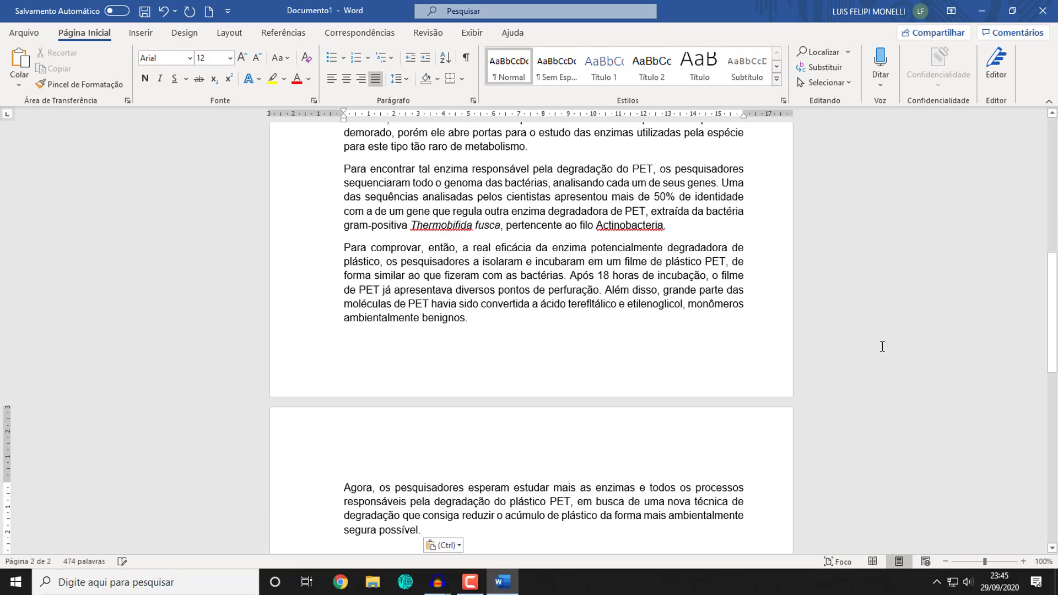
drag(1054, 370, 1056, 215)
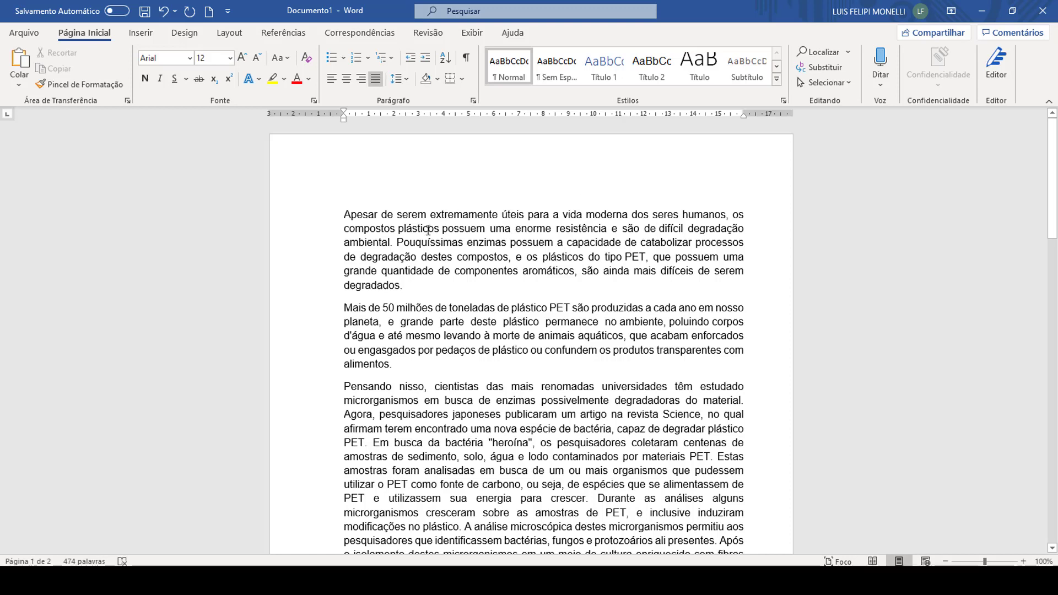
- Highlight the first two paragraphs of the pasted article to examine them, and clear the selection
drag(347, 218, 386, 284)
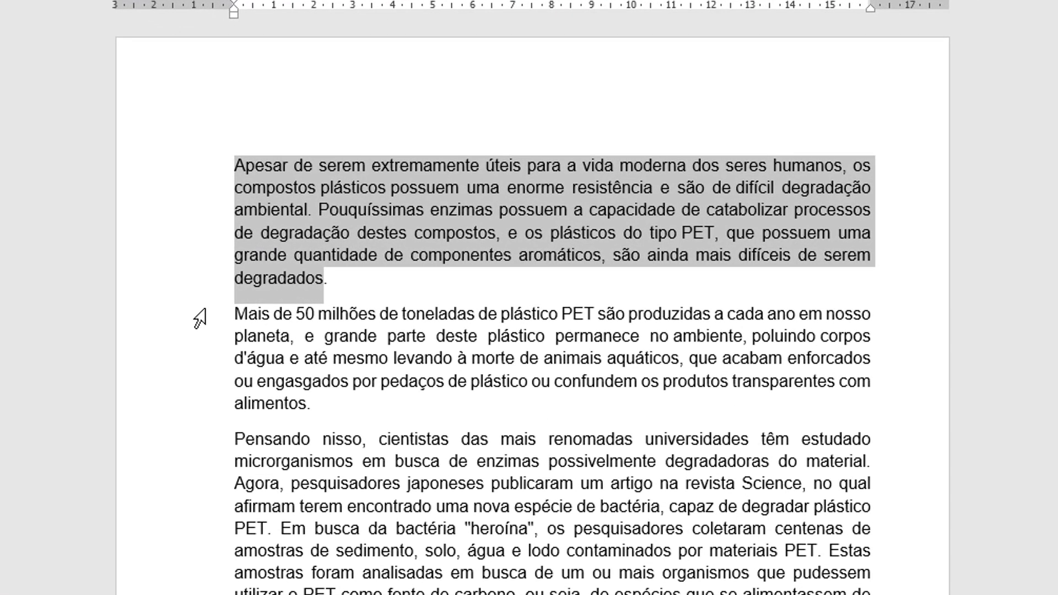
click(199, 319)
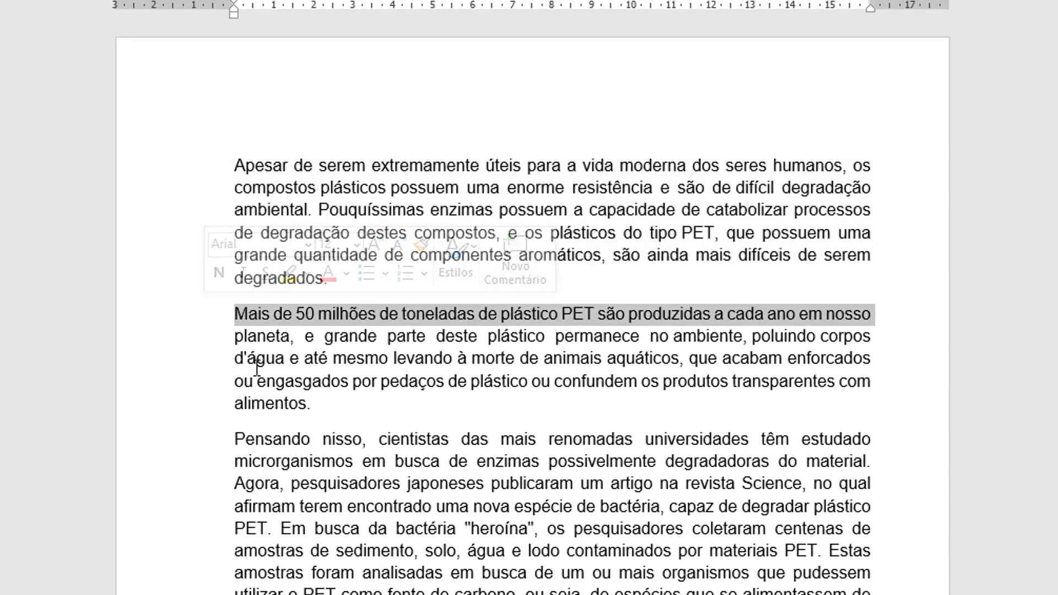
drag(322, 411, 211, 130)
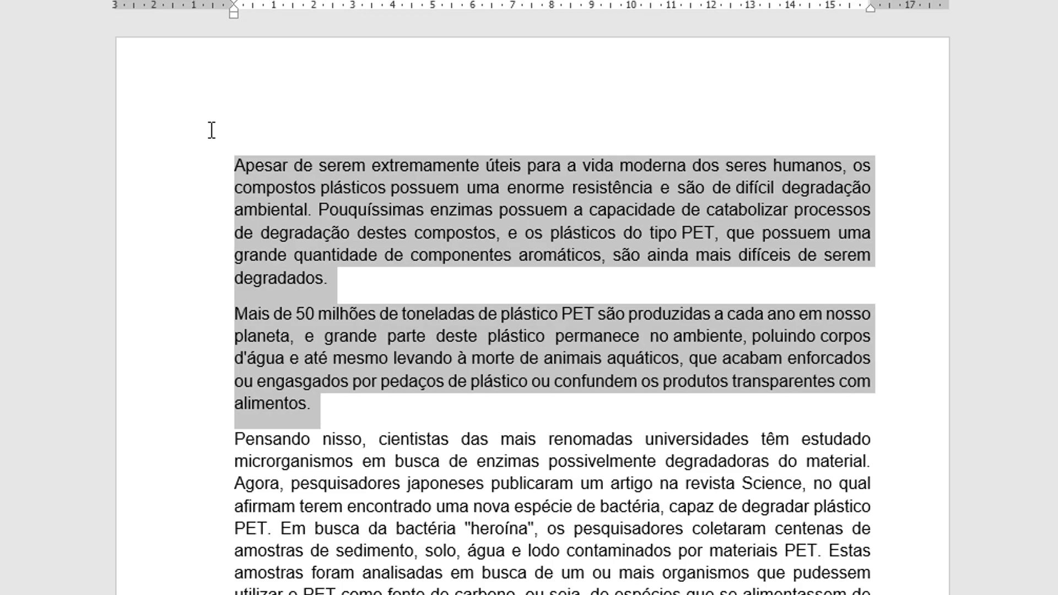
click(414, 284)
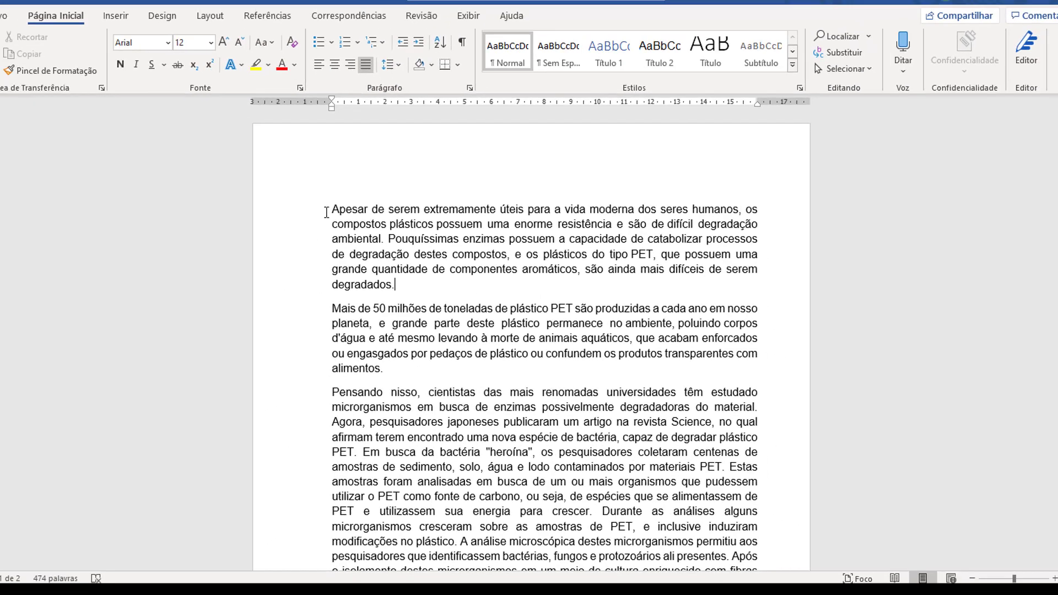
- Set the line spacing of the entire pasted article to 1,5
click(326, 213)
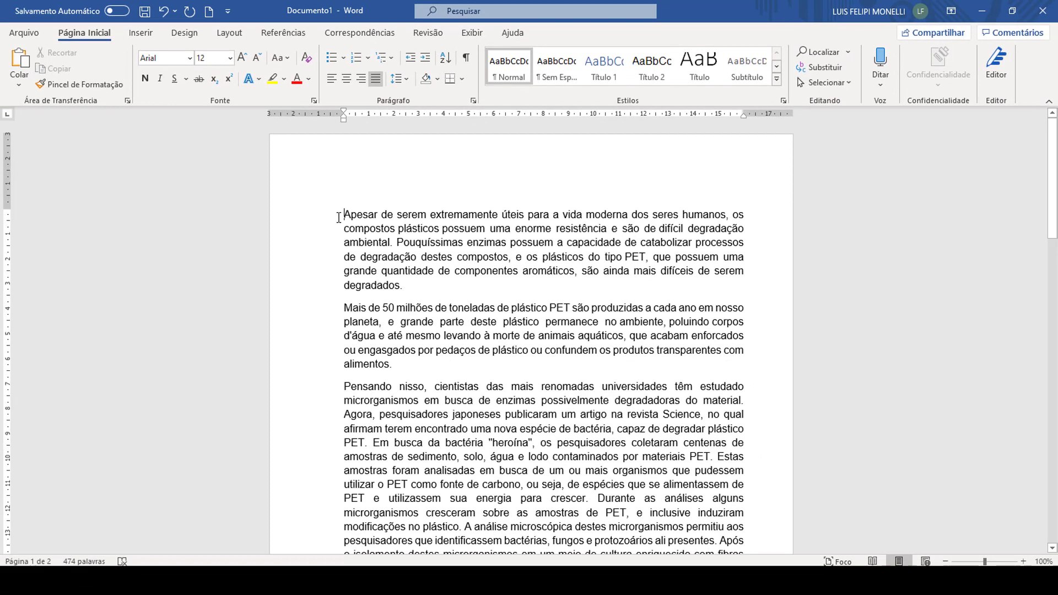
drag(338, 217, 413, 399)
key(shift+Down)
key(shift+Down)
key(shift+Down)
key(shift+Down)
key(shift+Down)
key(shift+Down)
key(shift+Down)
key(shift+Down)
key(shift+Down)
key(shift+Down)
key(shift+Down)
key(shift+Down)
key(shift+Down)
key(shift+Down)
key(shift+Down)
key(shift+Down)
key(shift+Down)
key(shift+Down)
key(shift+Down)
key(shift+Down)
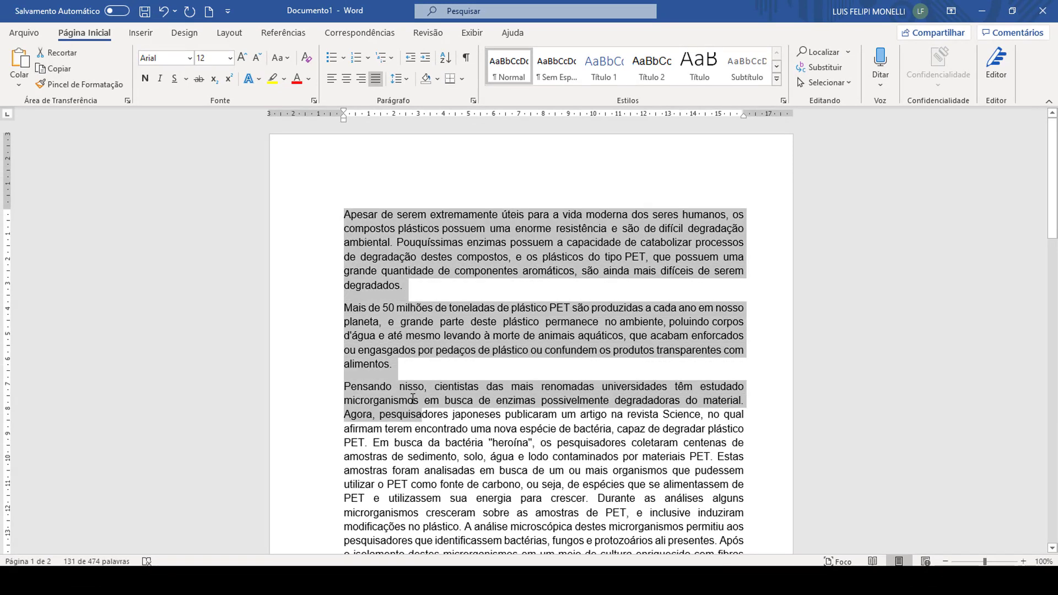
key(ctrl+v)
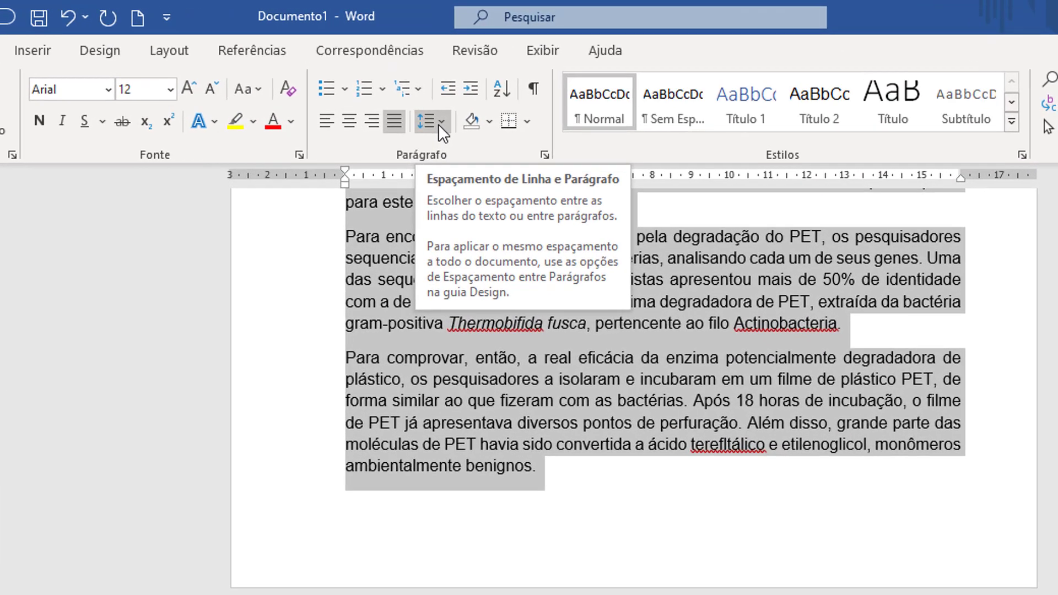
click(412, 87)
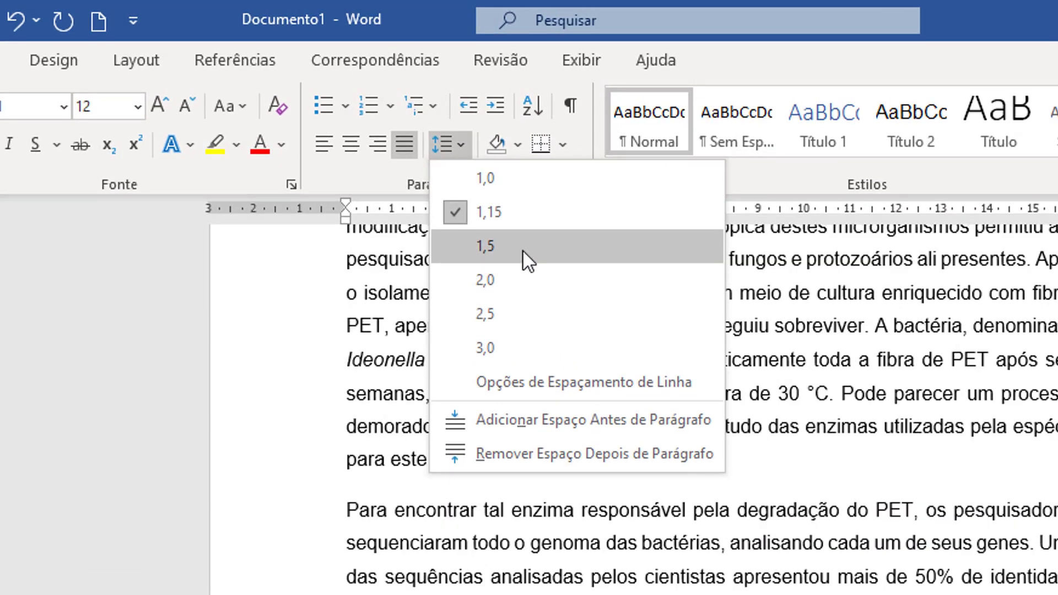
click(522, 250)
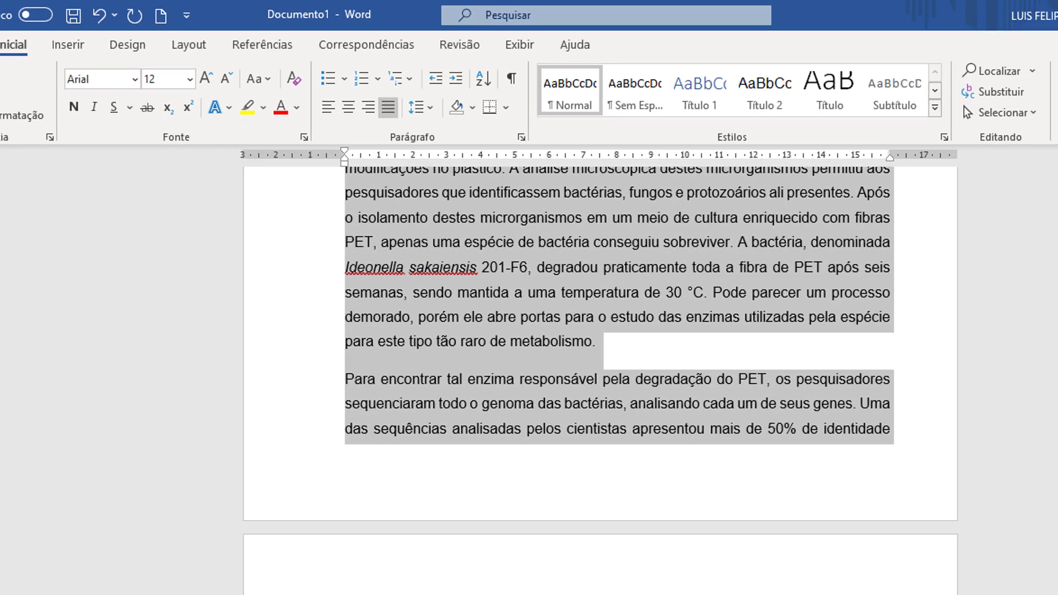
- Remove the extra space after the paragraphs throughout the whole article
drag(1056, 321, 1056, 187)
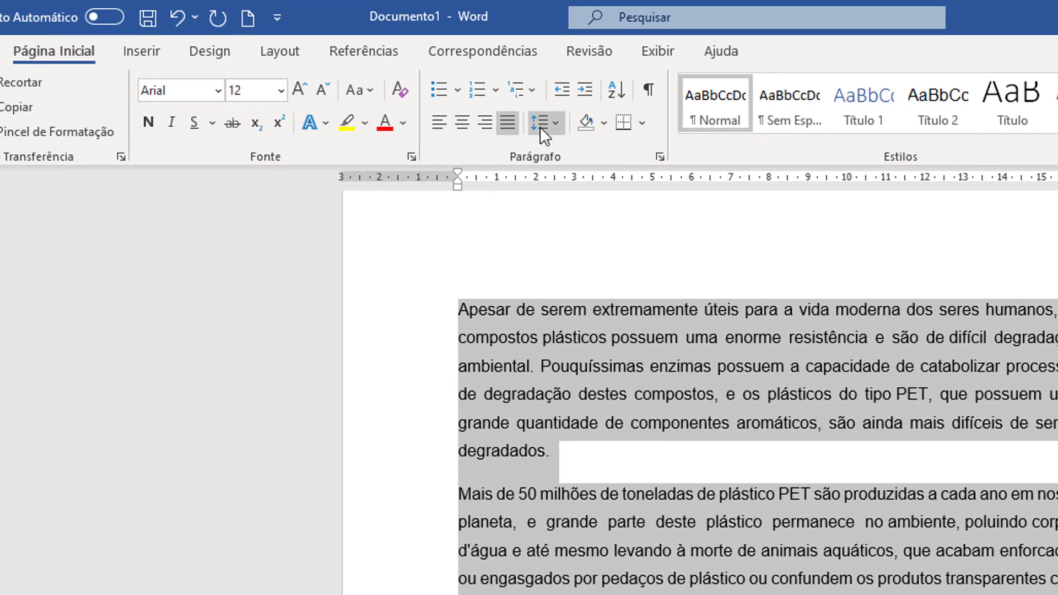
click(540, 126)
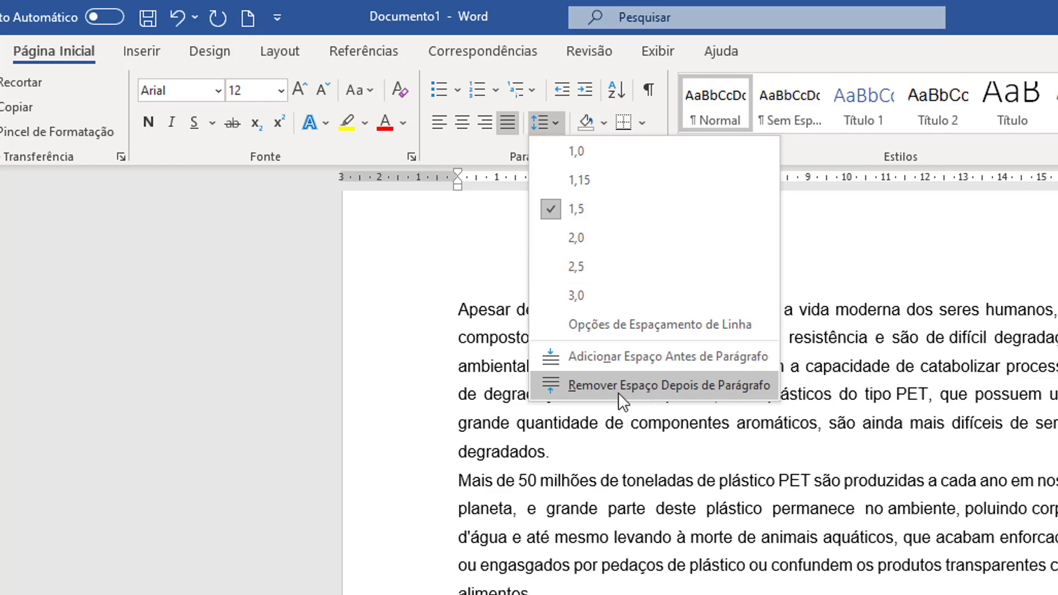
click(703, 382)
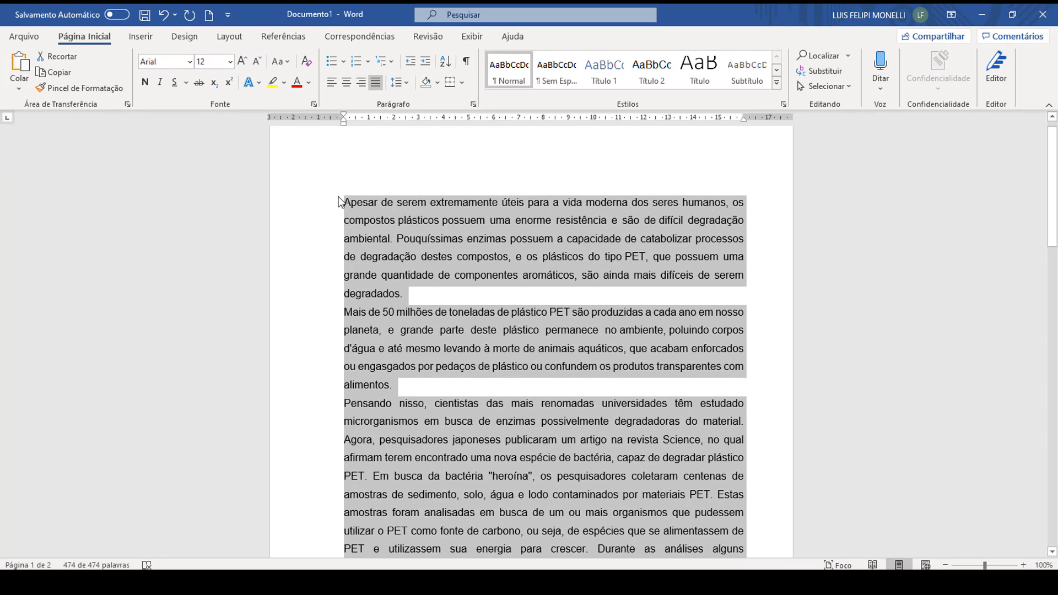
scroll(1057, 211, down, 9)
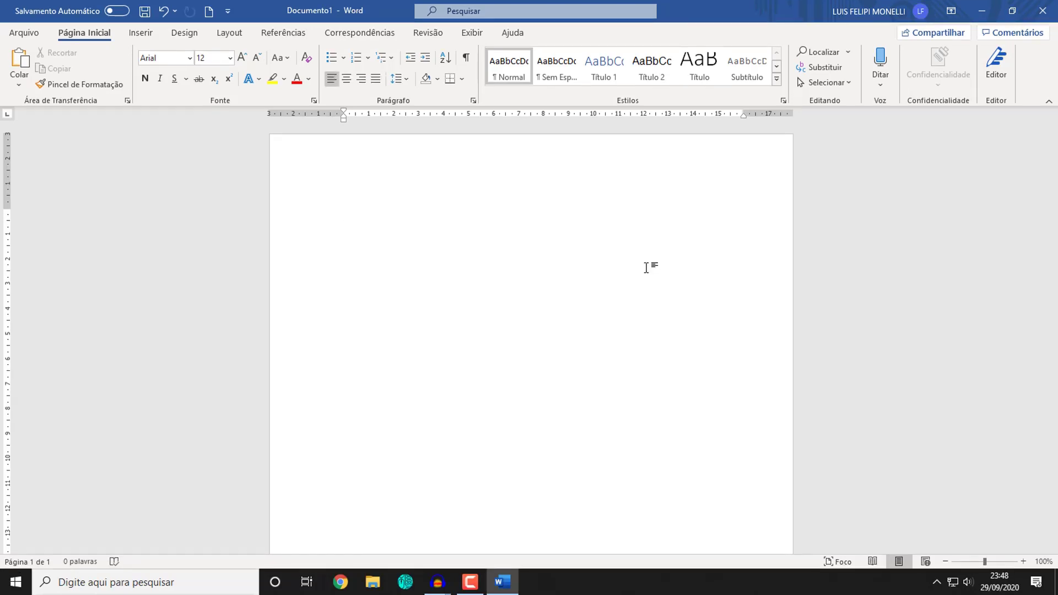
- Enter NOME DA INSTITUIÇÃO DE ENSINO in capitals as the first line of the blank page
text(nom)
key(BackSpace)
key(BackSpace)
key(BackSpace)
key(Caps_Lock)
text(NOME DA INSTITUI)
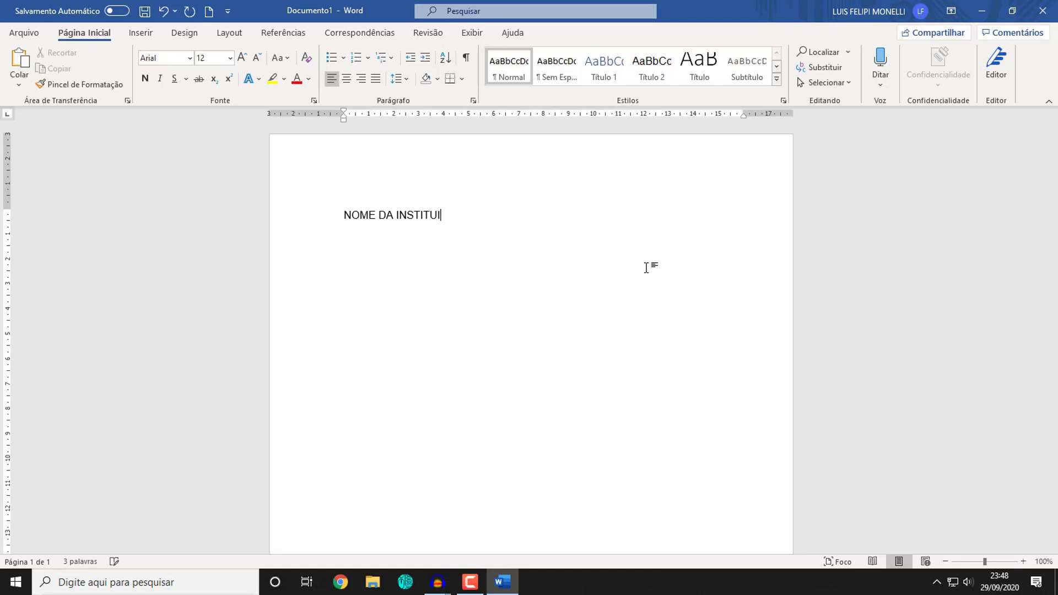
text(ÇÃO DE ENSINO)
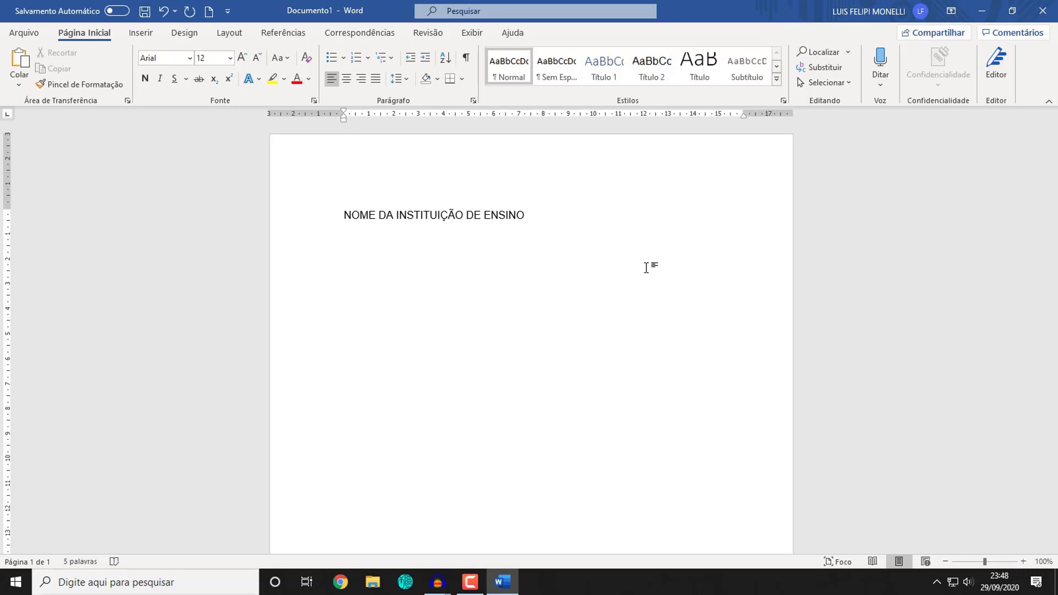
- Add NOME SECUNDÁRIO DA INSTITUIÇÃO DE ENSINO as the second line, directly below the institution name
key(Return)
text(C)
key(BackSpace)
text(NOME SECUND)
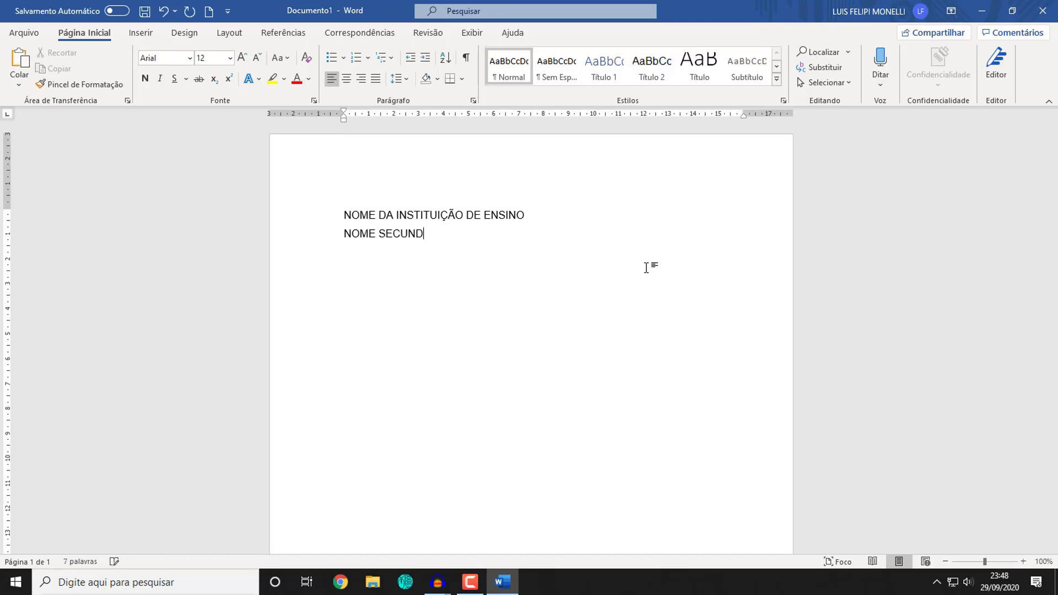
text(ÁRIO DA INSTITUIÇÃO DE ENSINO)
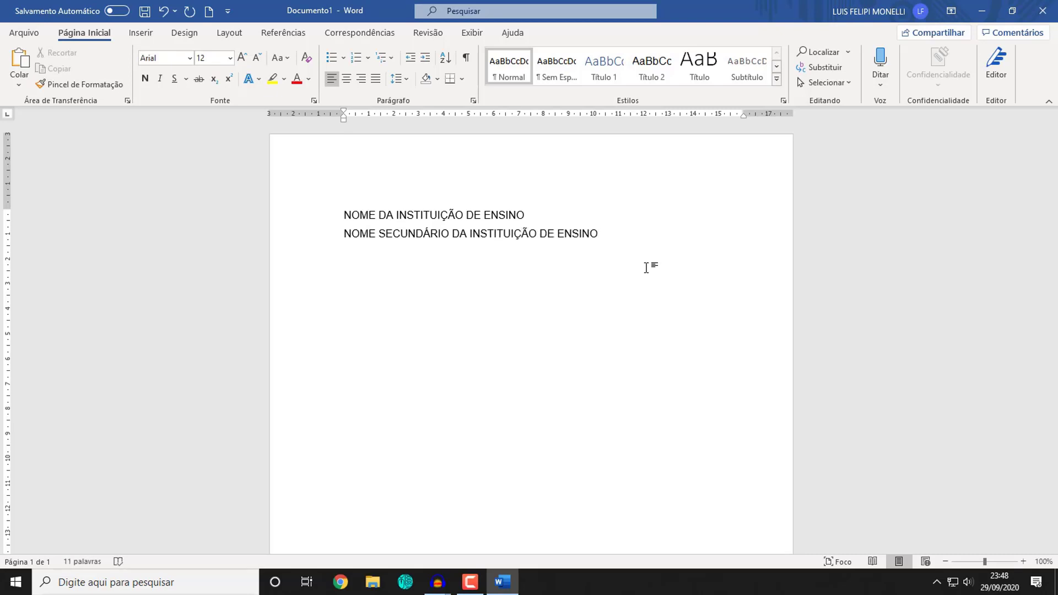
- Center both institution name lines on the page
key(ctrl+a)
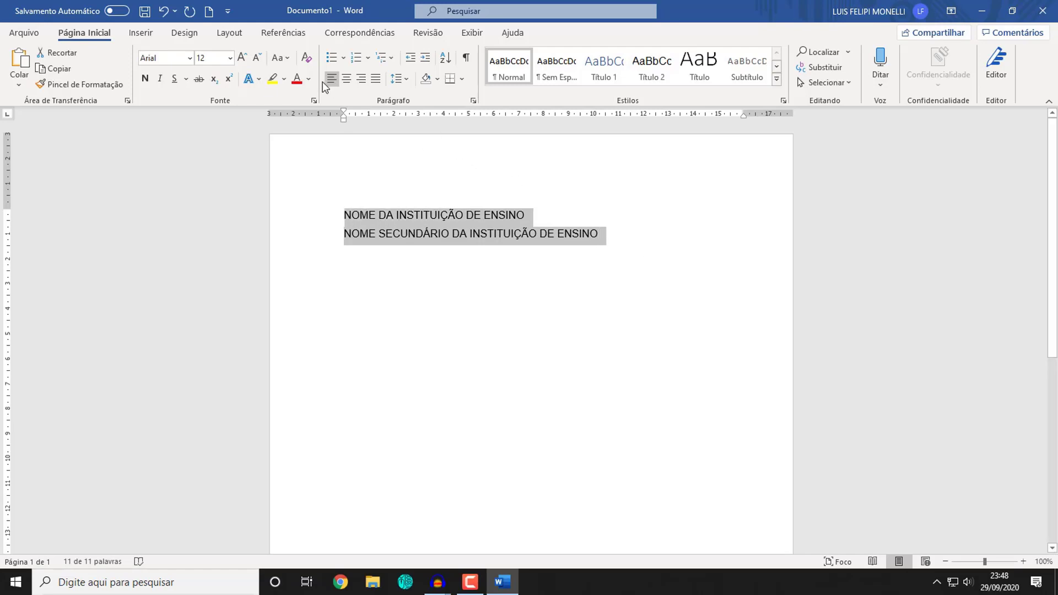
click(345, 81)
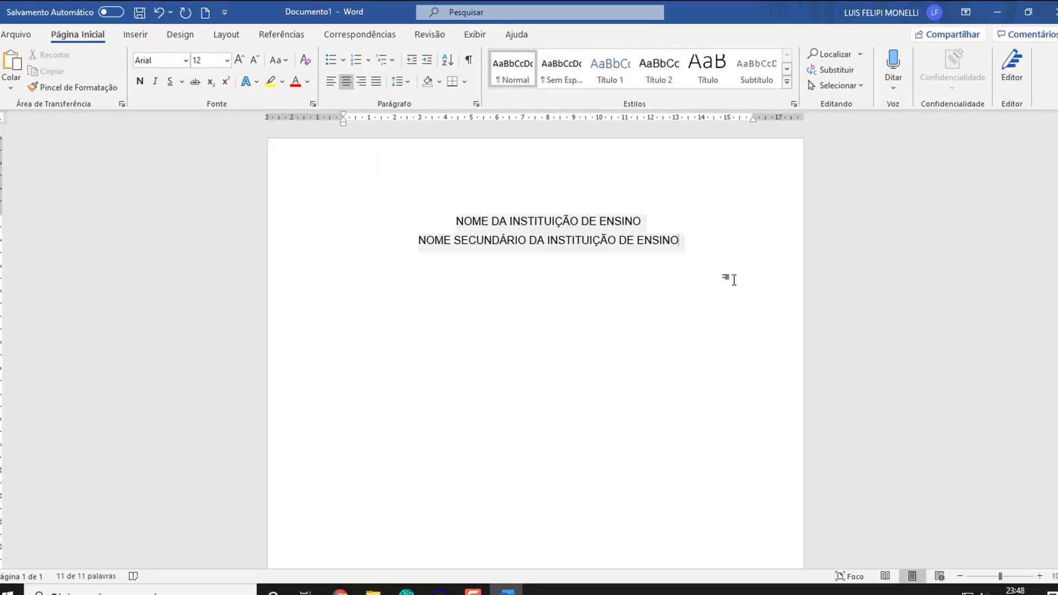
click(734, 280)
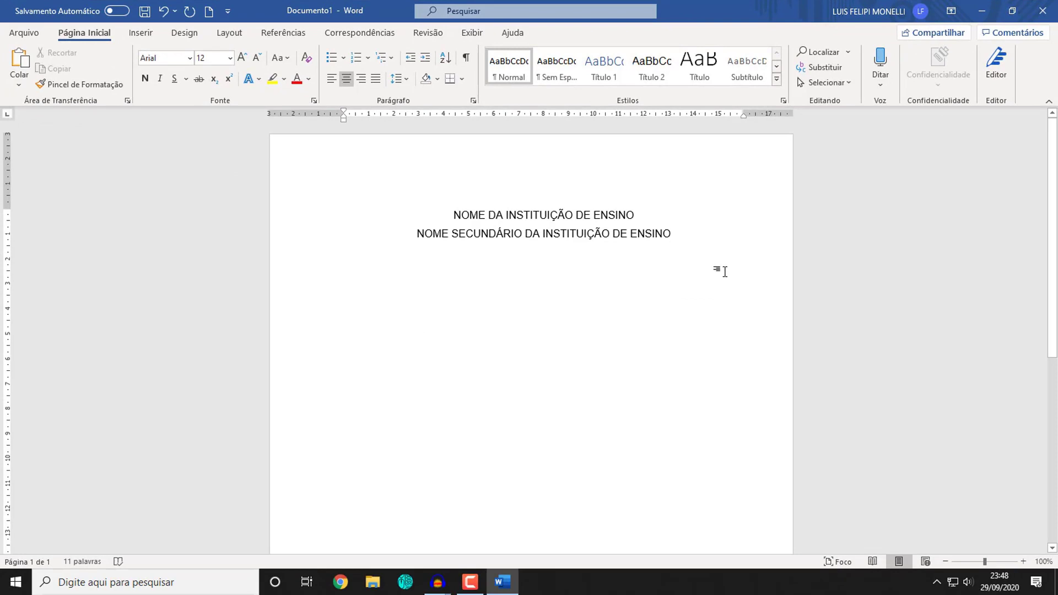
- Leave six blank lines below the institution names and add the centered line NOME COMPLETO DO AUTOR
key(Return)
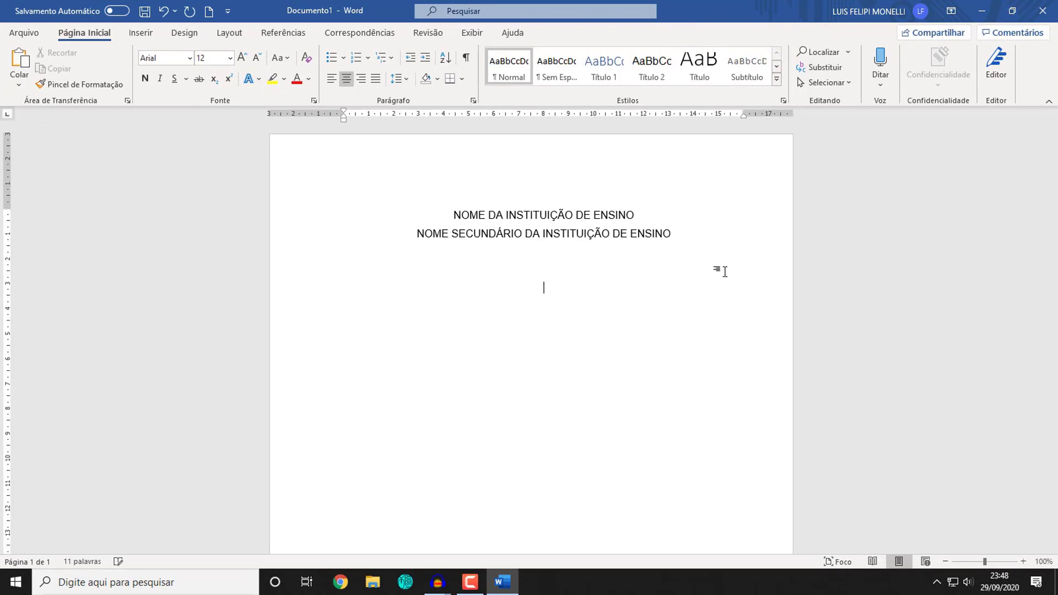
key(Return)
key(Return)
key(Return)
key(BackSpace)
key(BackSpace)
key(BackSpace)
key(BackSpace)
key(BackSpace)
key(Return)
key(Return)
key(Return)
key(Return)
key(Return)
key(Return)
text(NOME COMPLETO DO A)
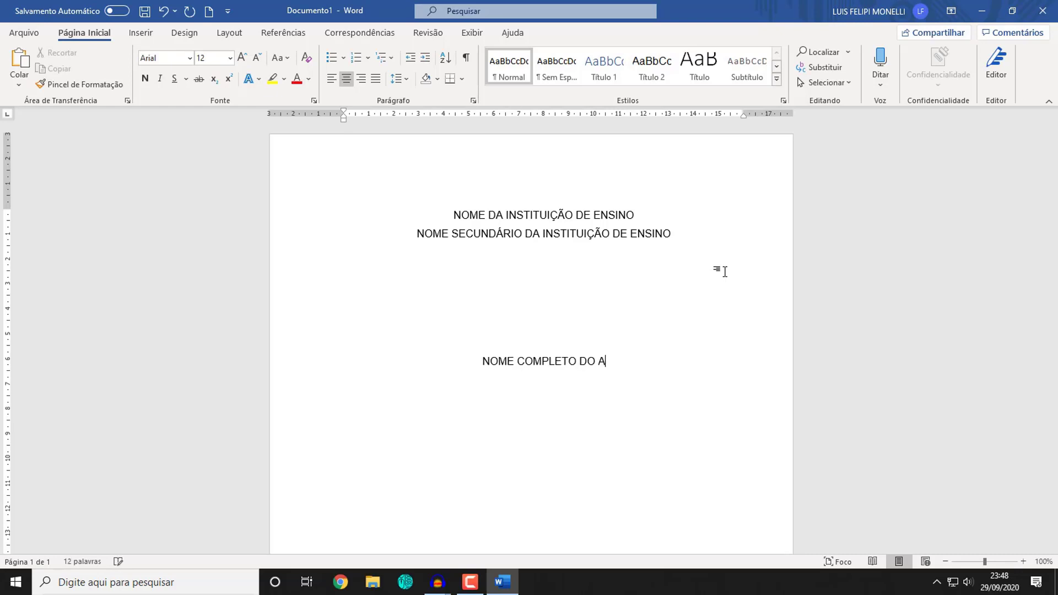
text(UTOR)
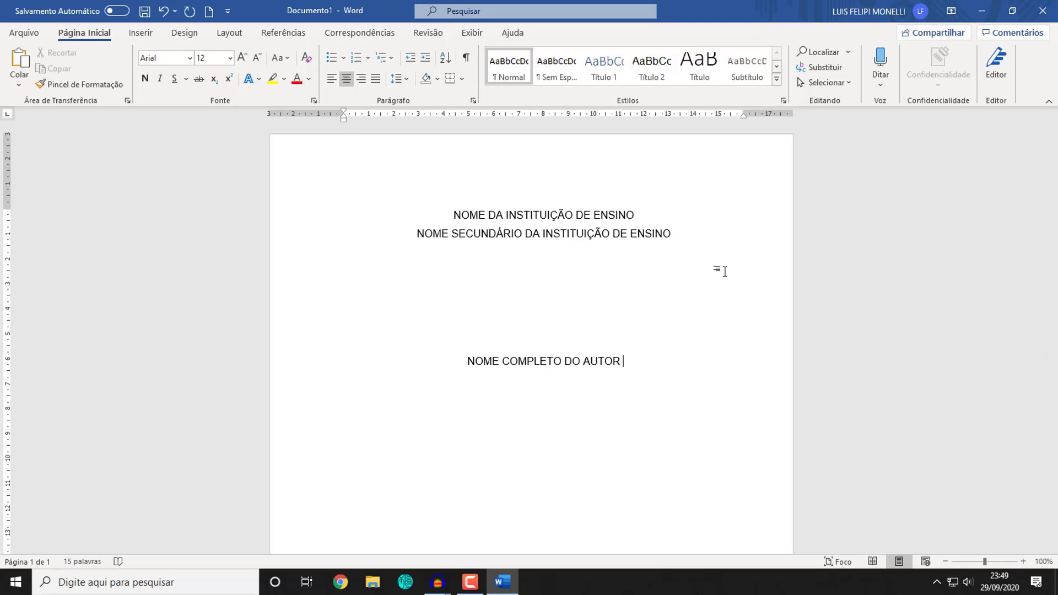
- Add two more author lines, NOME DO AUTOR 2 and NOME DO AUTOR 3, below the first author line
key(Return)
text(NOME DO AUTOR)
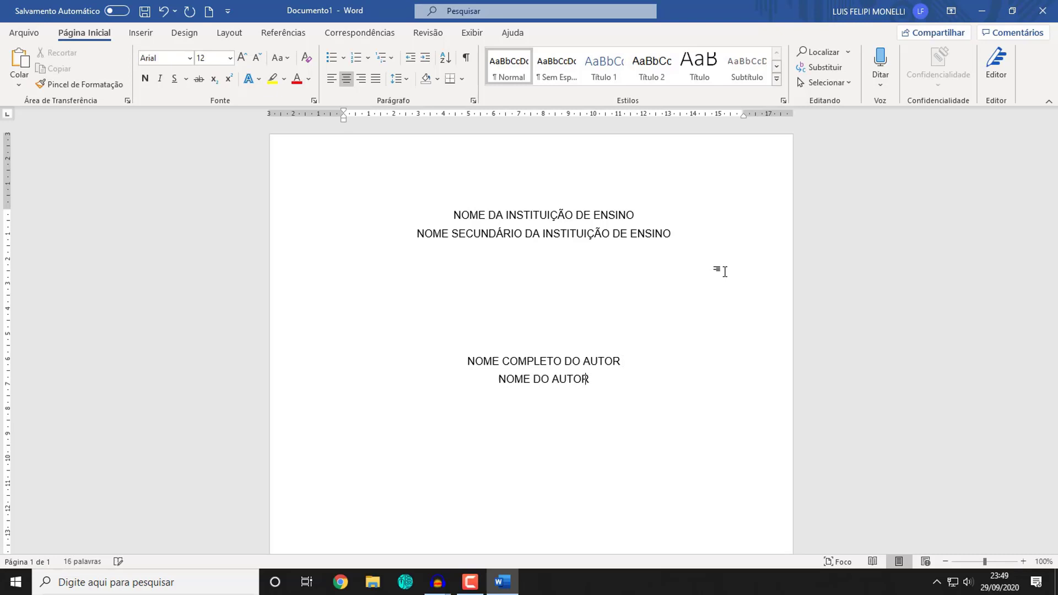
text( 2)
key(Return)
text(NO)
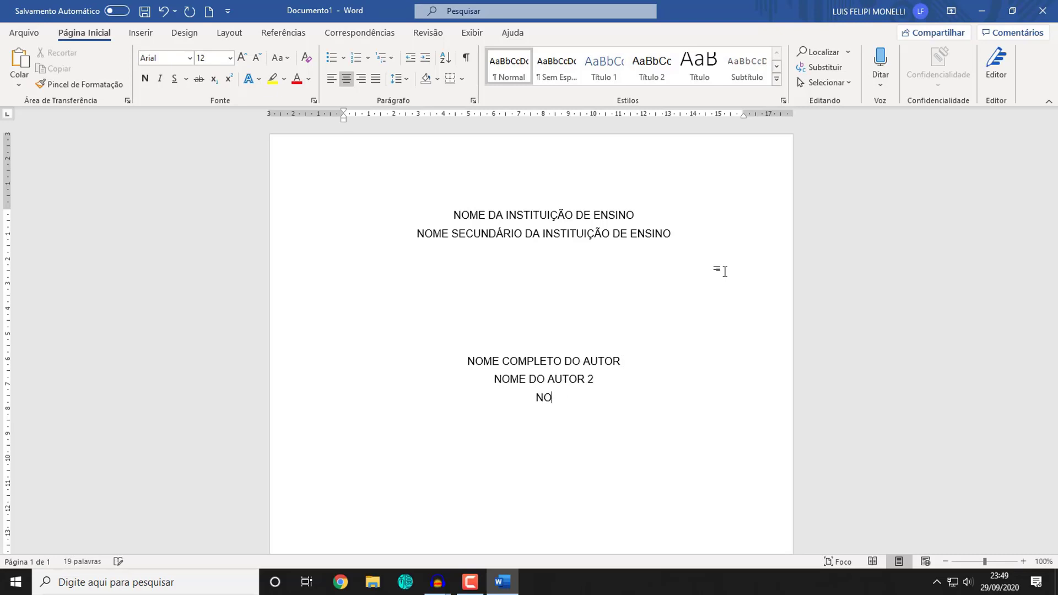
text(ME DO AUTOR3)
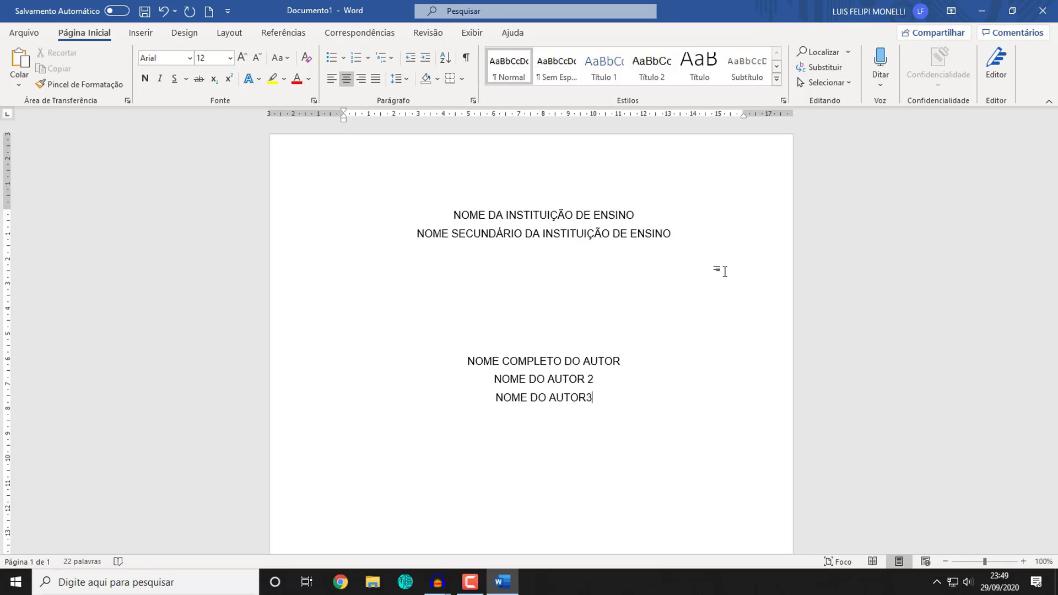
key(Left)
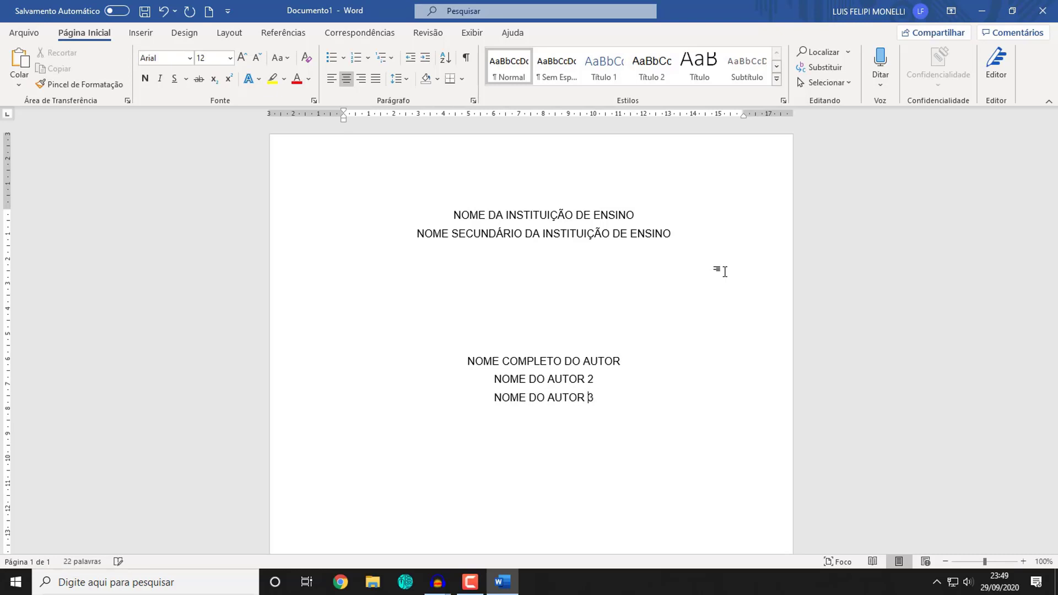
- Delete the two extra author lines, keeping only NOME COMPLETO DO AUTOR
scroll(725, 271, down, 1)
drag(594, 386, 495, 370)
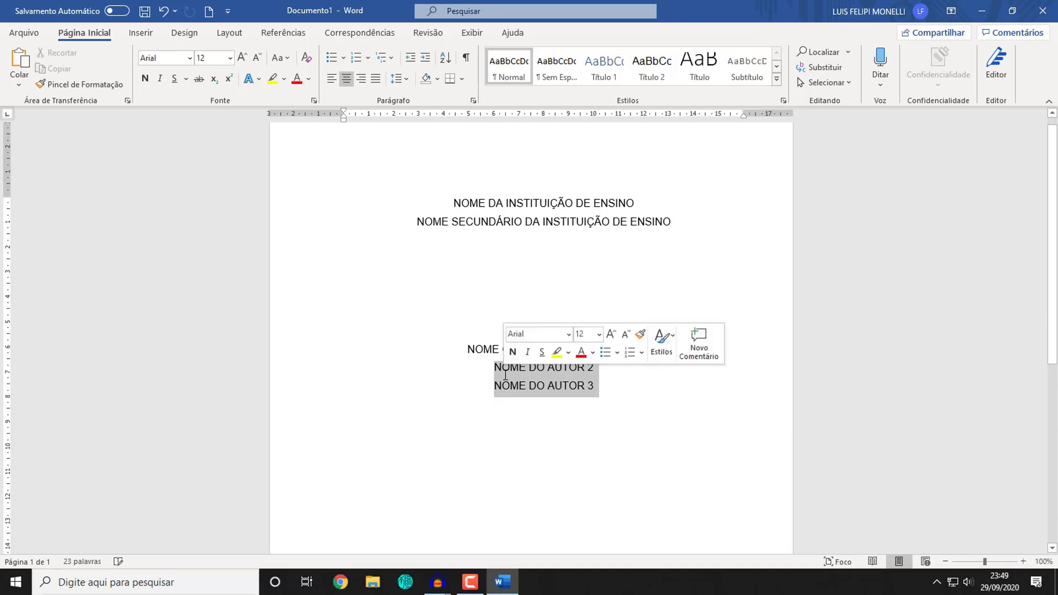
key(Delete)
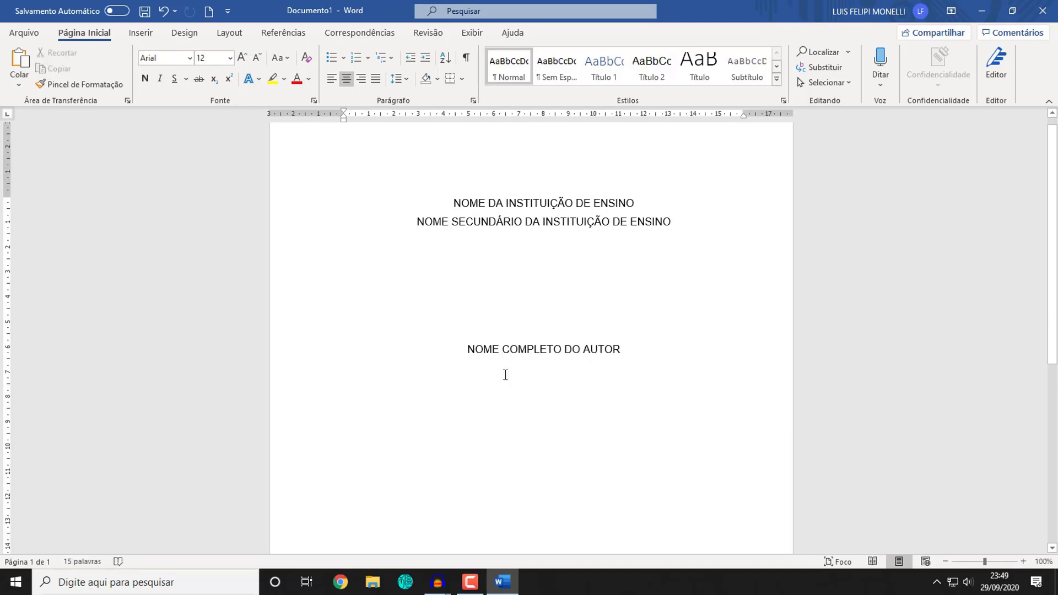
- Leave five blank lines below the author line and enter the title TÍTULO DO TRABALHO in bold, size 12
key(Return)
key(Return)
key(Return)
key(Return)
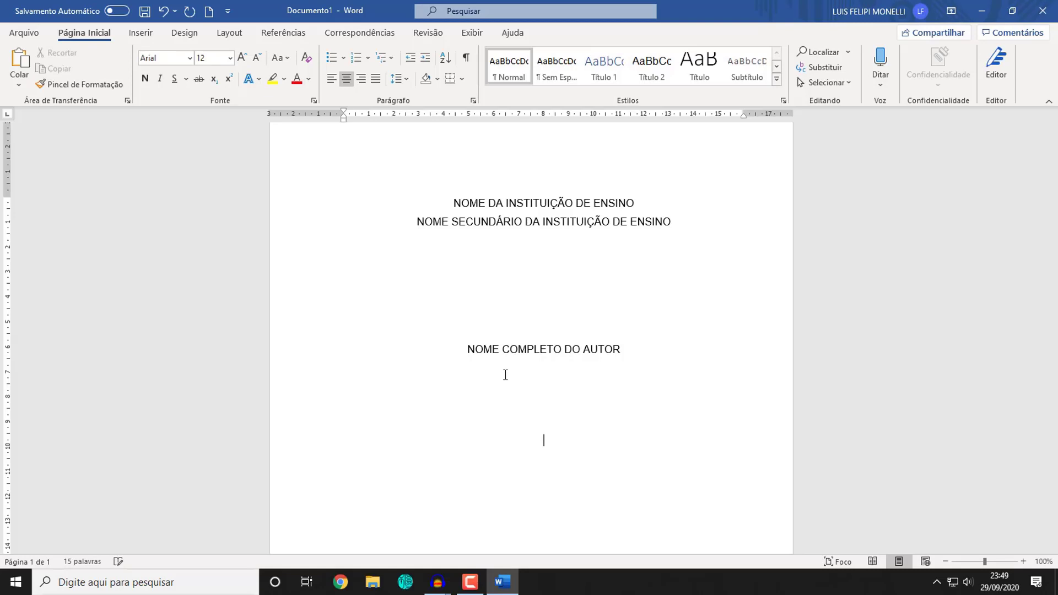
key(Return)
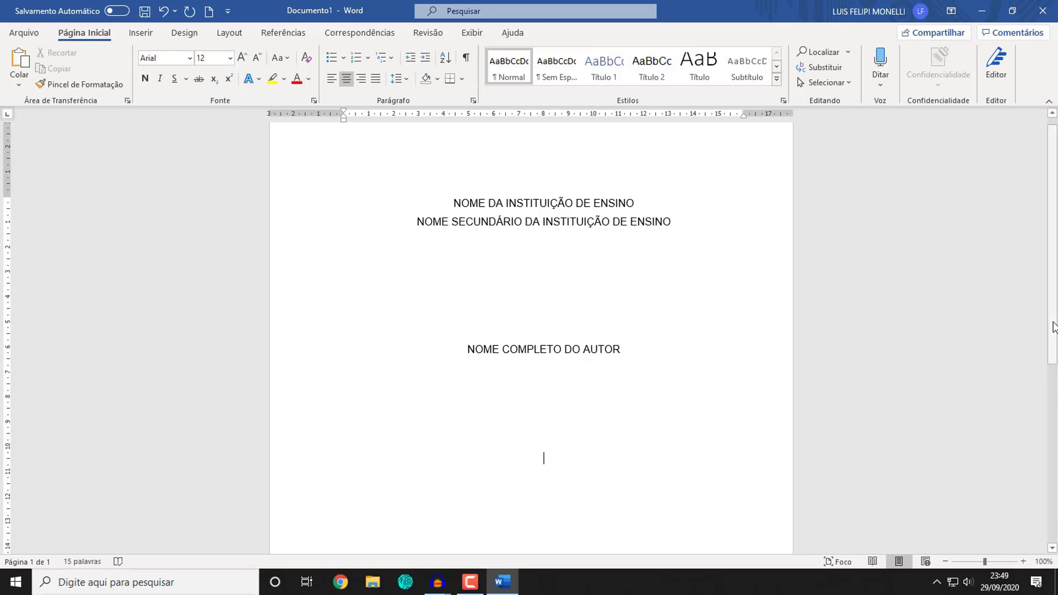
drag(1053, 326, 1056, 386)
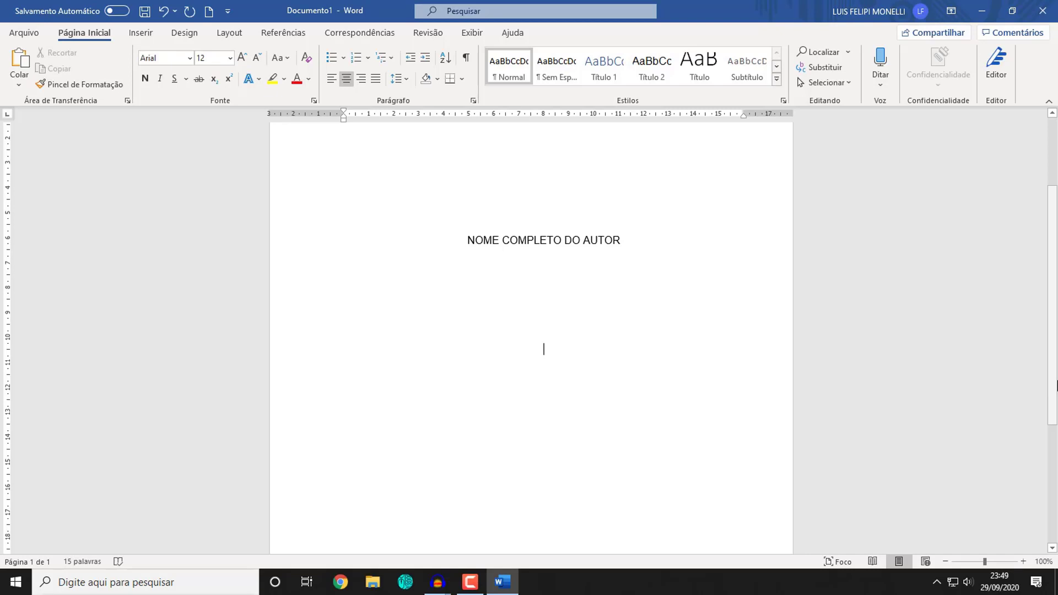
key(ctrl+n)
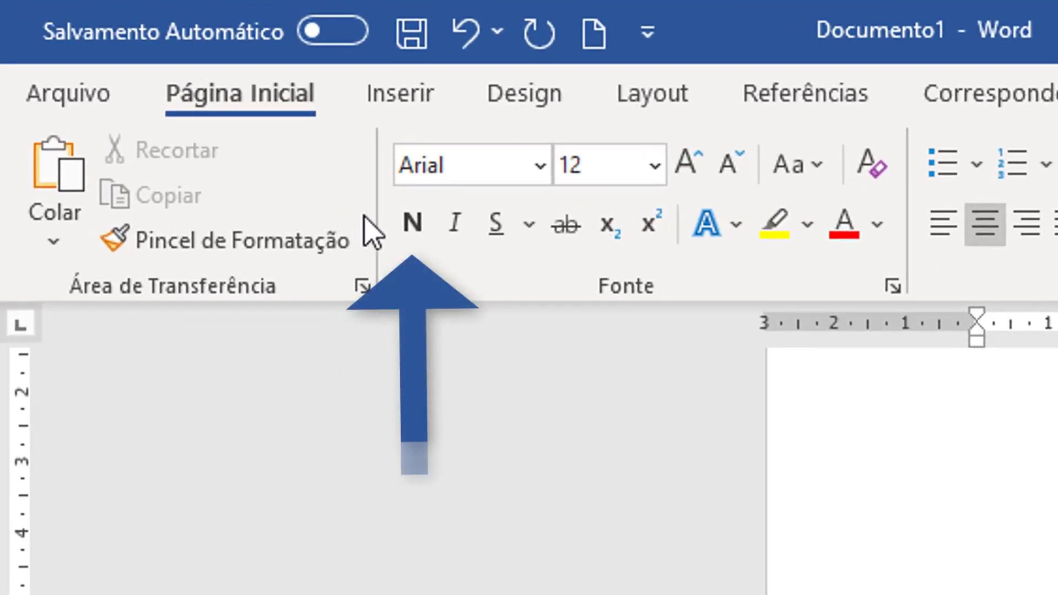
click(412, 236)
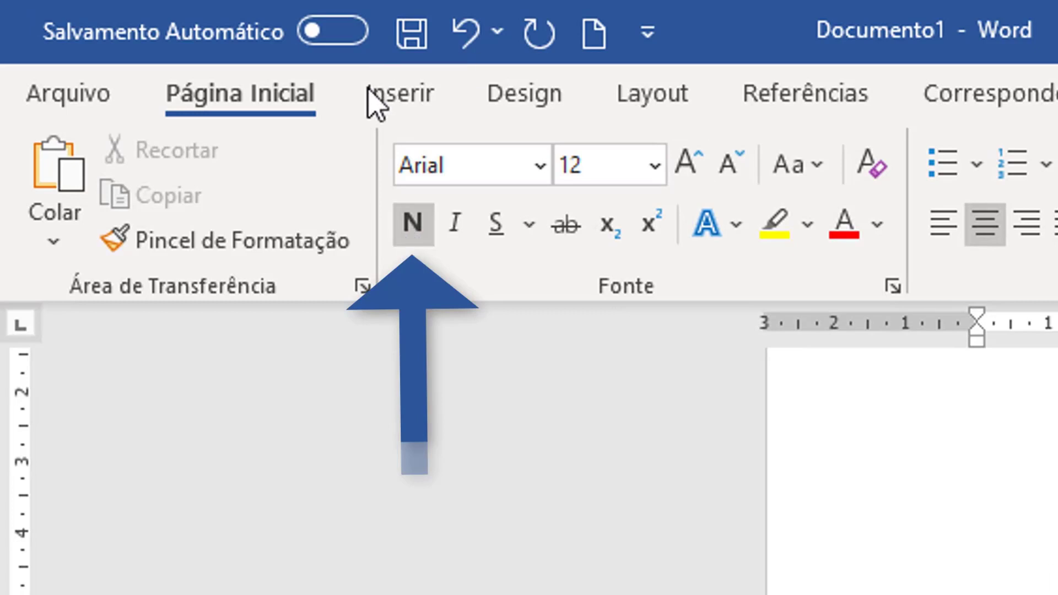
click(687, 164)
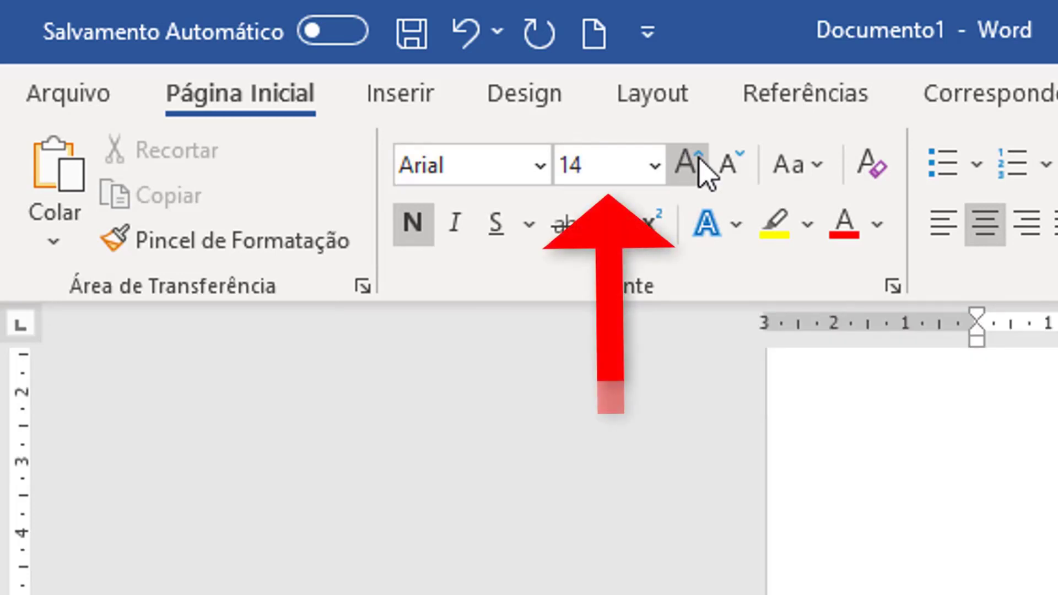
click(737, 165)
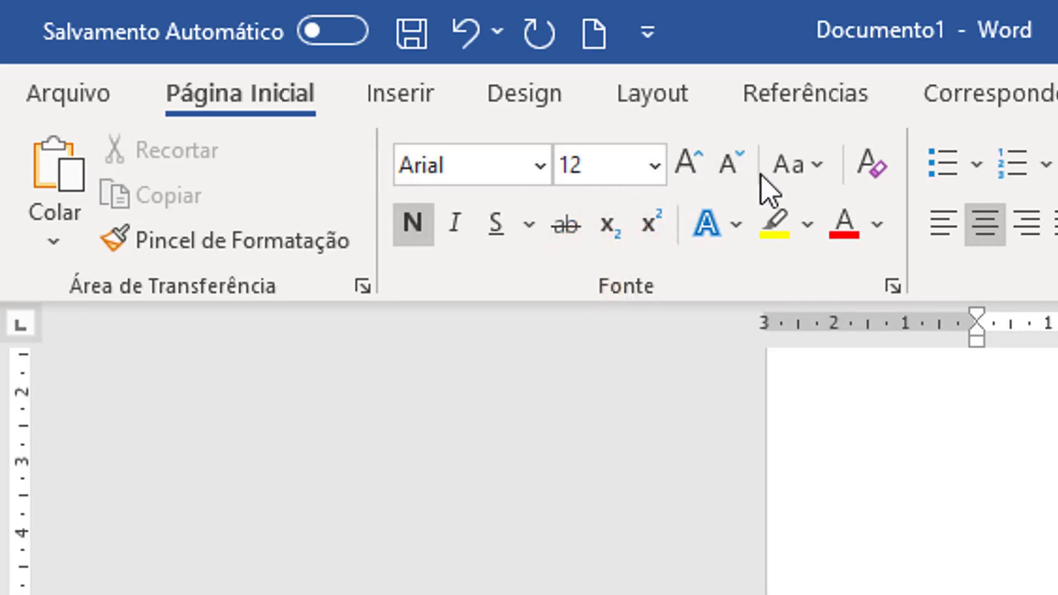
text(TÍTULO)
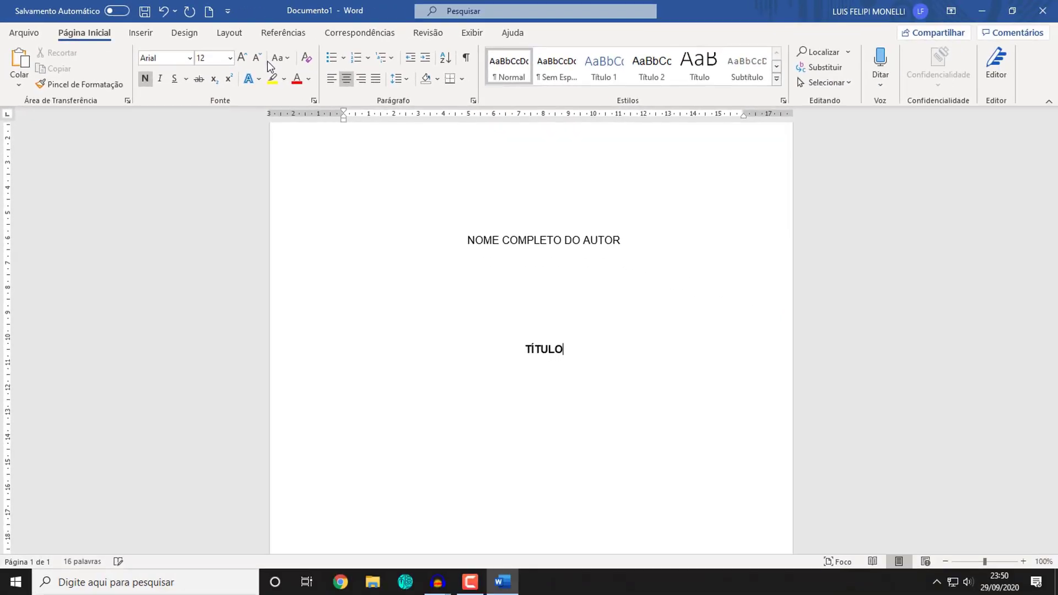
text( DO TRABALHO)
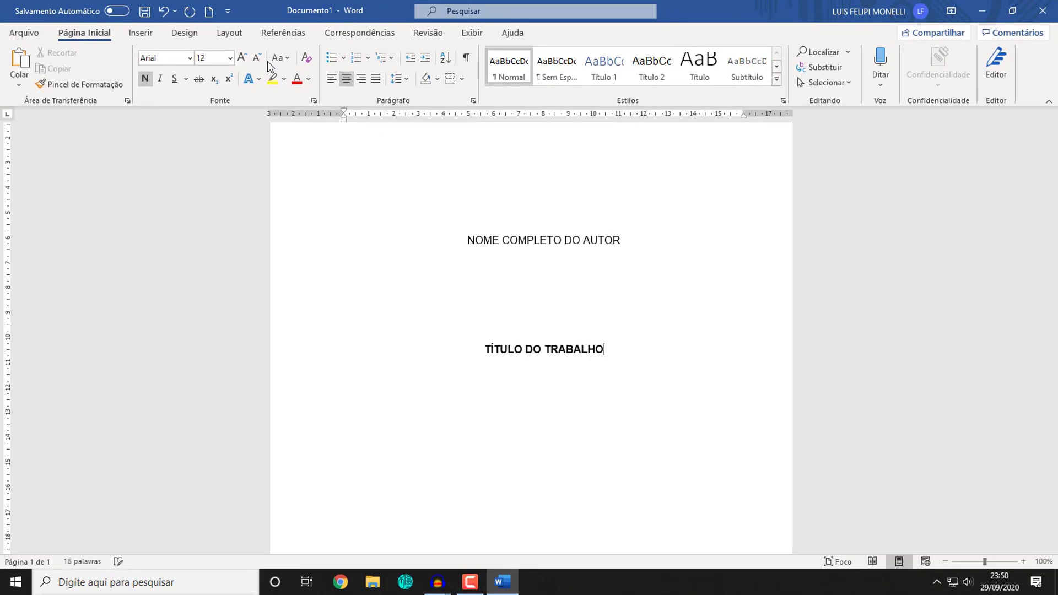
- Add a non-bold SUBTÍTULO line directly below the title
key(Return)
key(ctrl+n)
text(su)
key(BackSpace)
key(BackSpace)
text(SUBTÍTULO)
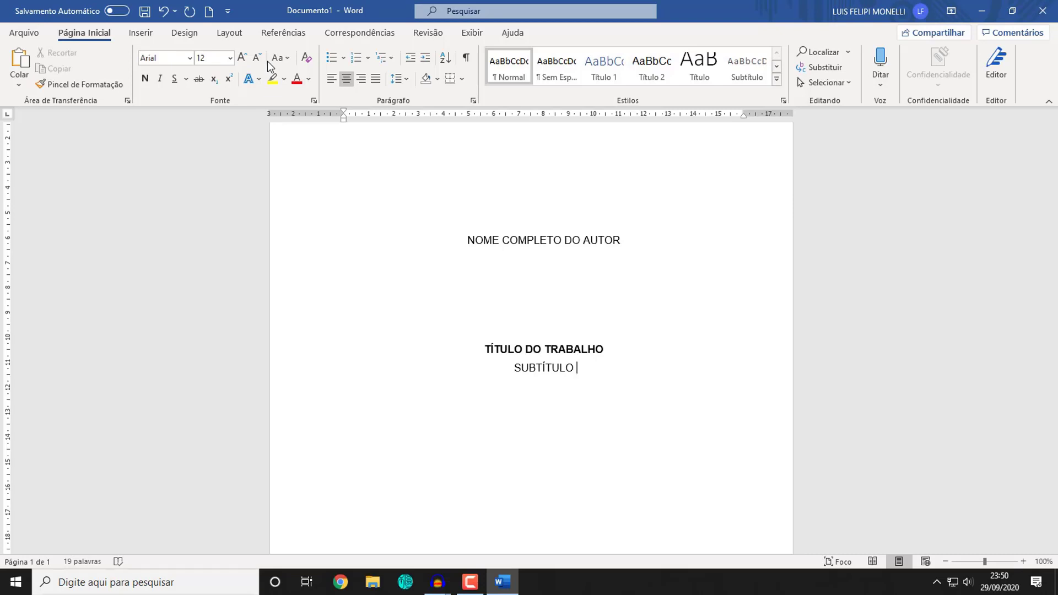
- Complete the subtitle line of the cover page so it reads SUBTÍTULO DO TRABALHO
text(DO TRABALH)
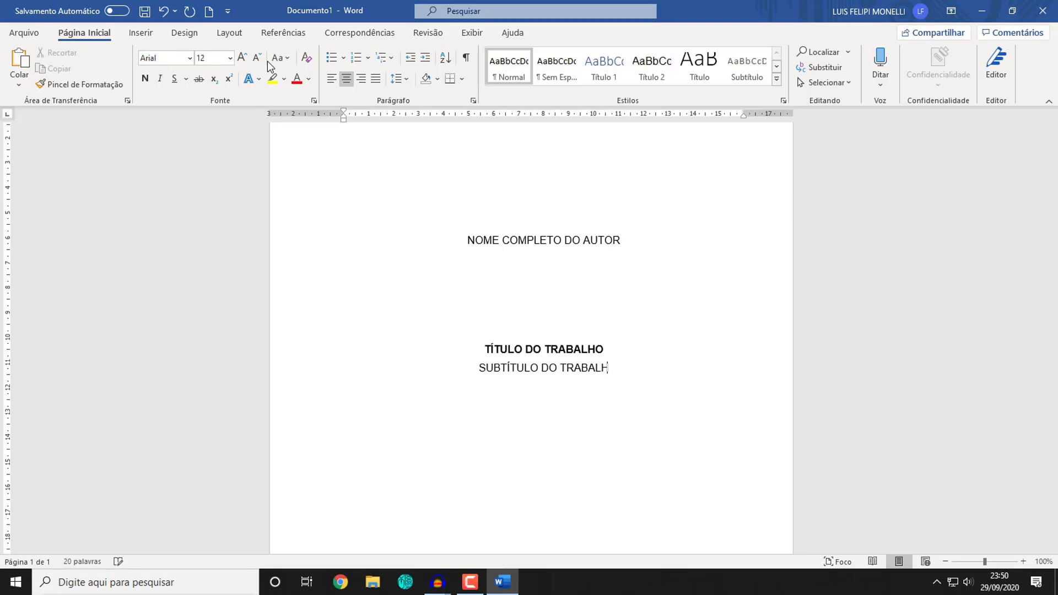
text(O)
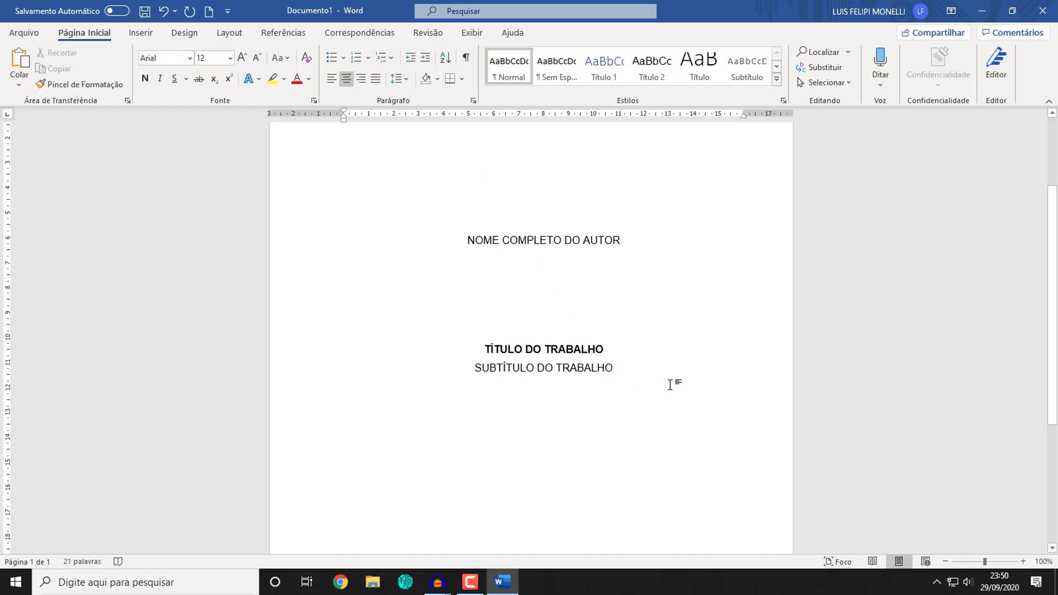
scroll(619, 396, down, 3)
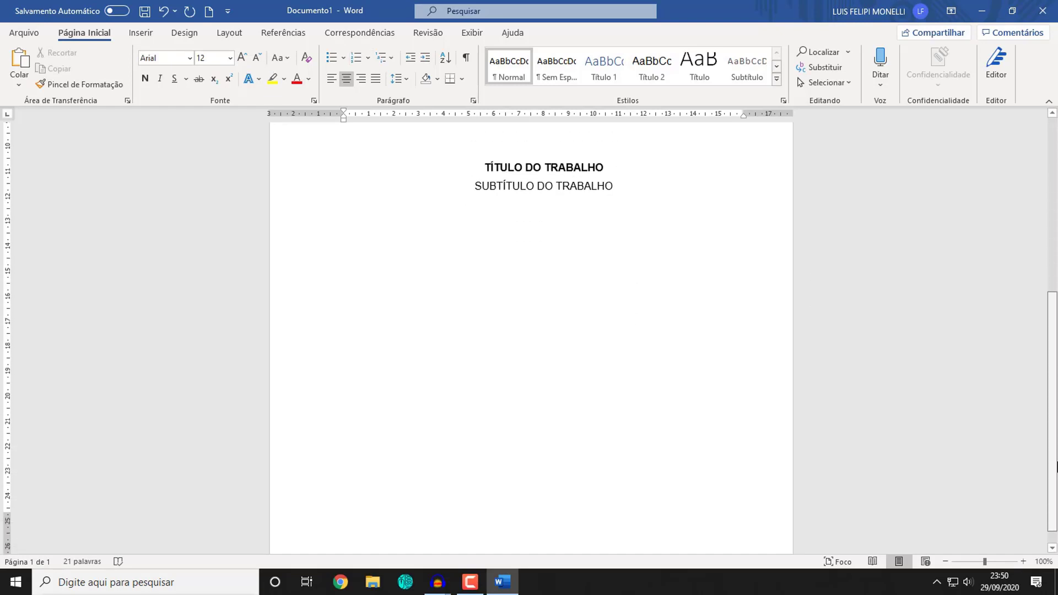
scroll(620, 395, up, 4)
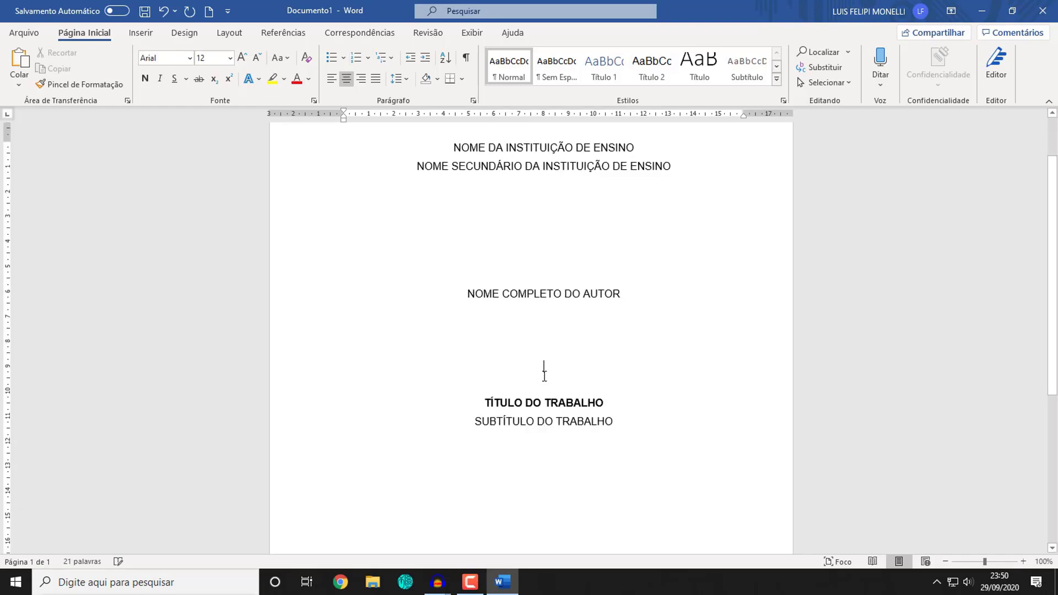
- Add blank lines below the cover subtitle down to the last line of the page
scroll(661, 277, down, 3)
key(Return)
key(Return)
key(Return)
key(Return)
key(Return)
key(Return)
key(Return)
key(Return)
key(Return)
key(Return)
key(Return)
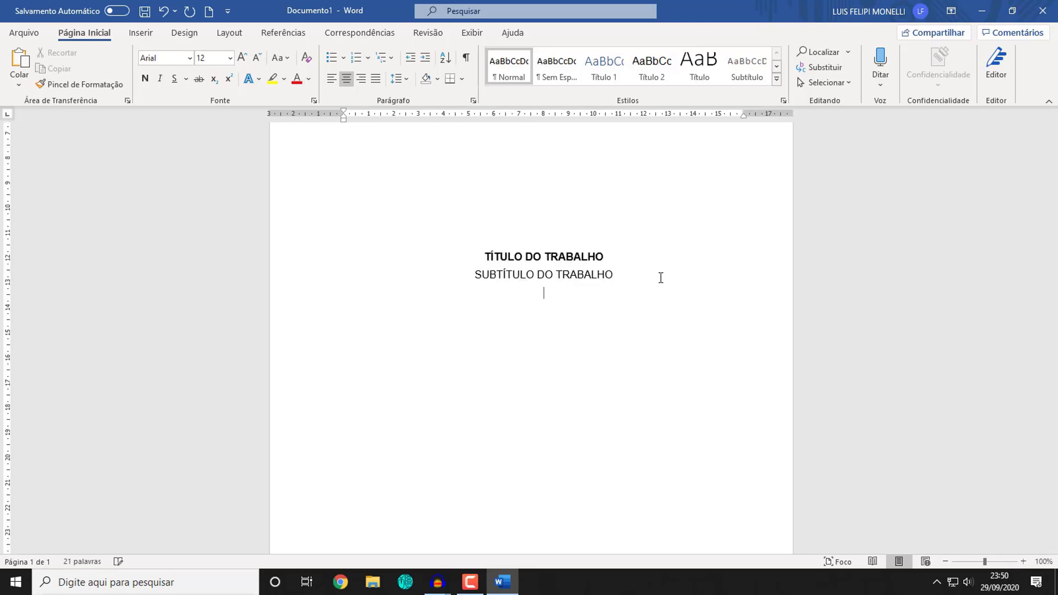
key(Return)
key(Return)
key(Return)
key(Return)
key(Return)
key(BackSpace)
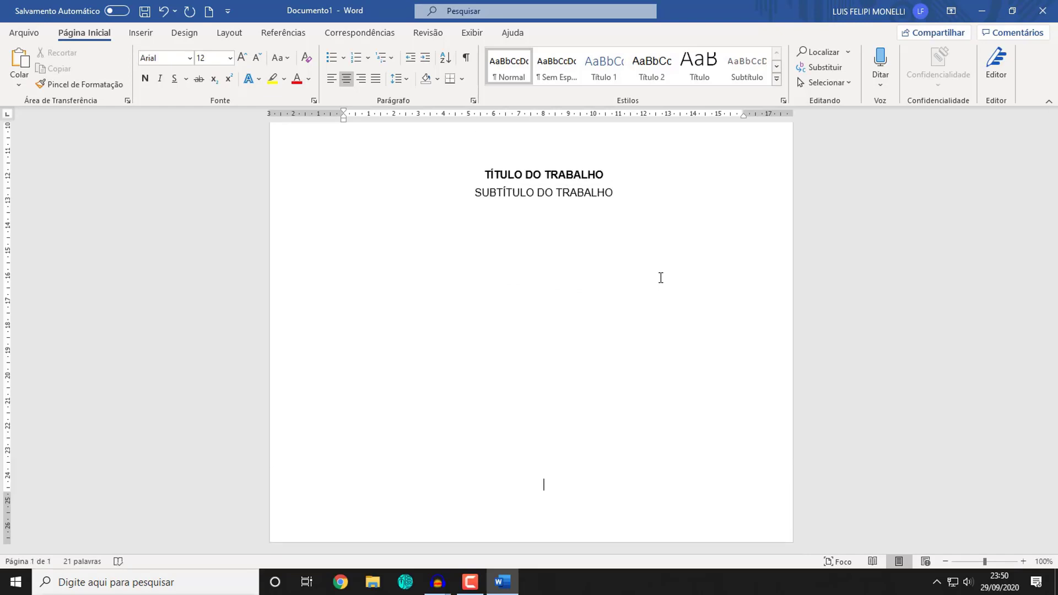
- Enter CIDADE and ANO on the last two lines of the cover page, with the year below the city
text(ANO)
key(Up)
text(CIDADE)
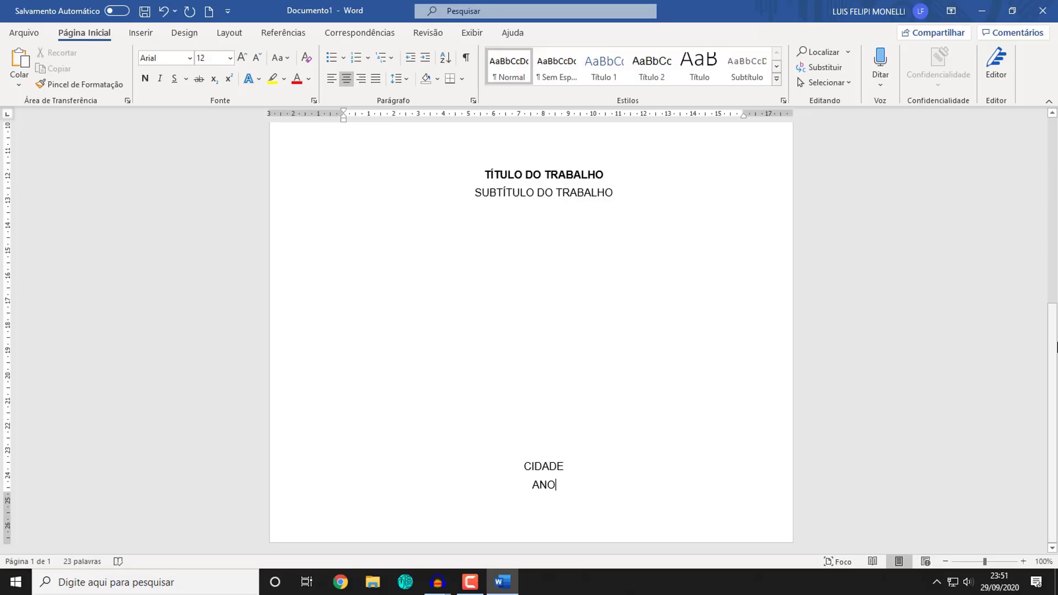
scroll(1053, 146, up, 6)
scroll(1056, 146, down, 7)
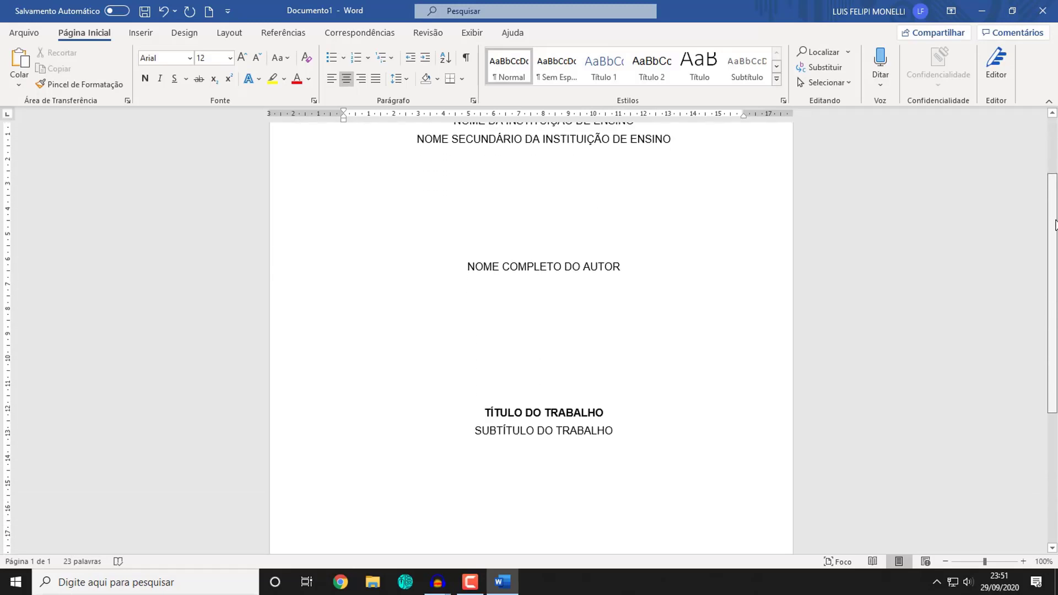
scroll(1056, 325, down, 2)
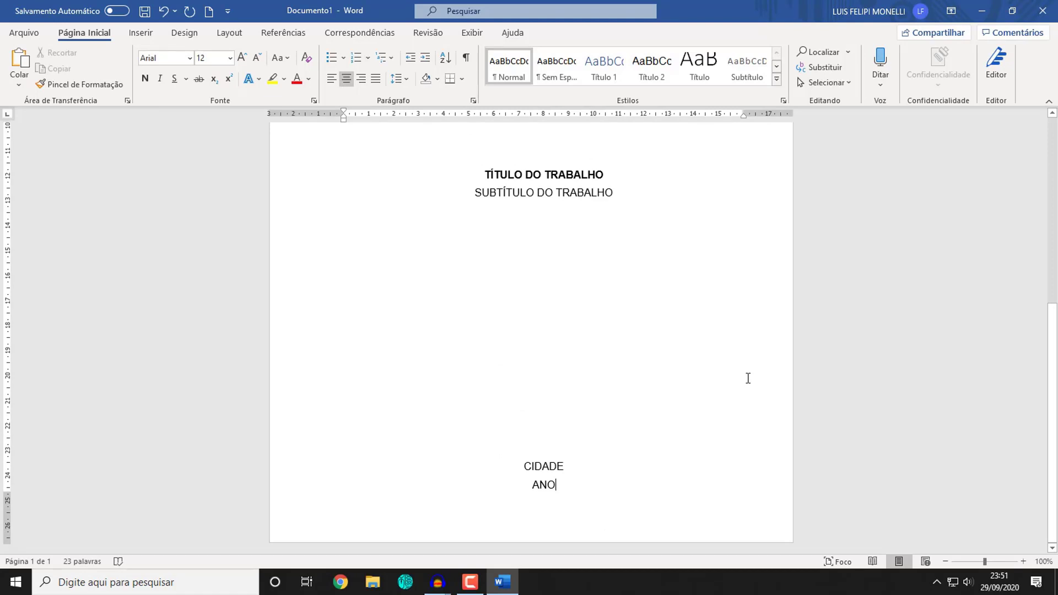
- Insert a page break after ANO and enter NOME DO AUTOR DO TRABALHO on the first line of the new page
key(ctrl+Return)
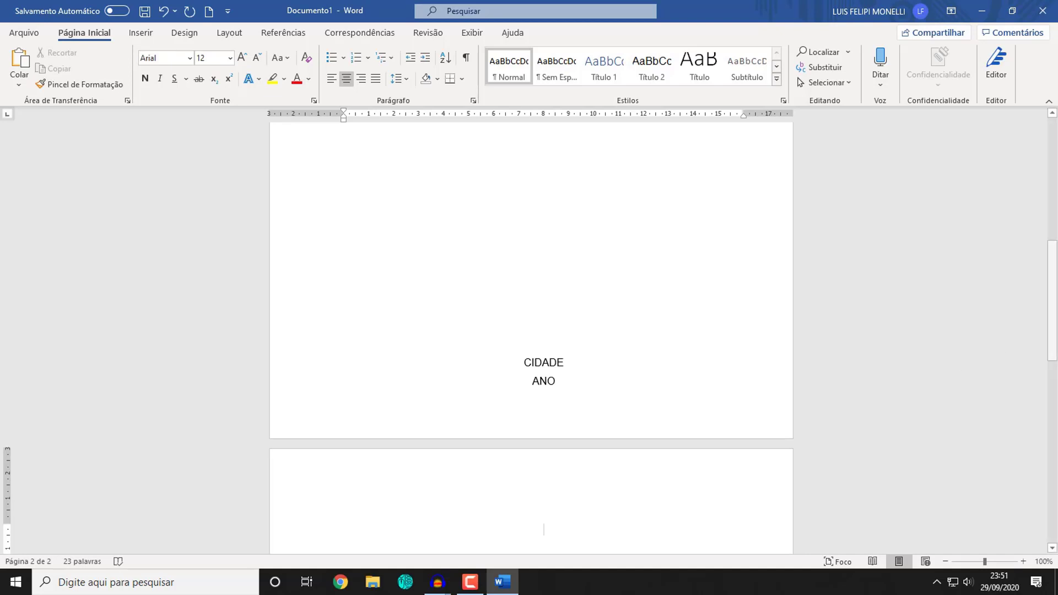
drag(1051, 336, 1051, 389)
text(NOMES)
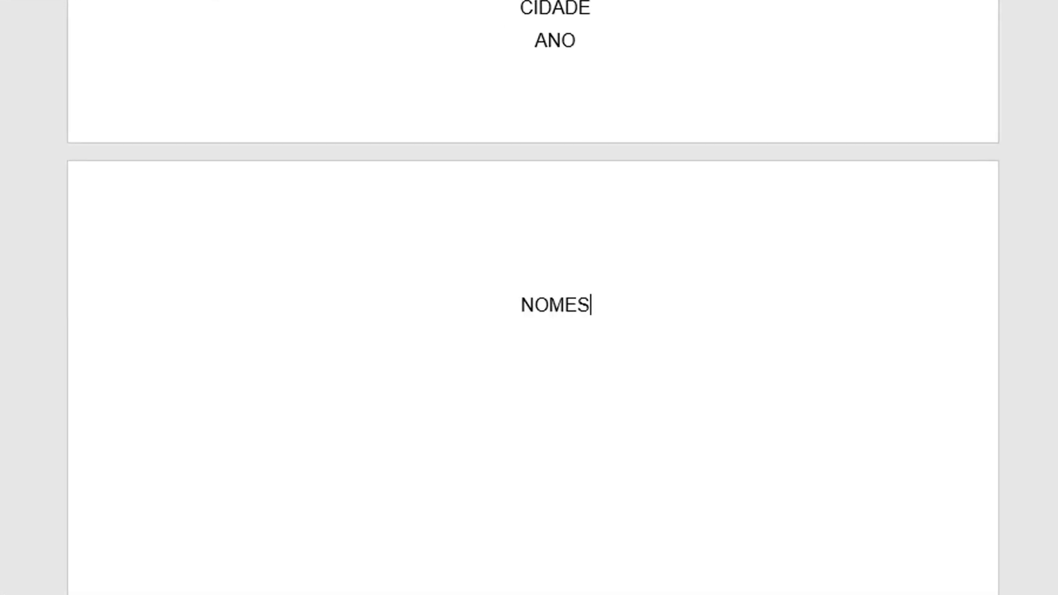
text( D)
key(BackSpace)
key(BackSpace)
key(BackSpace)
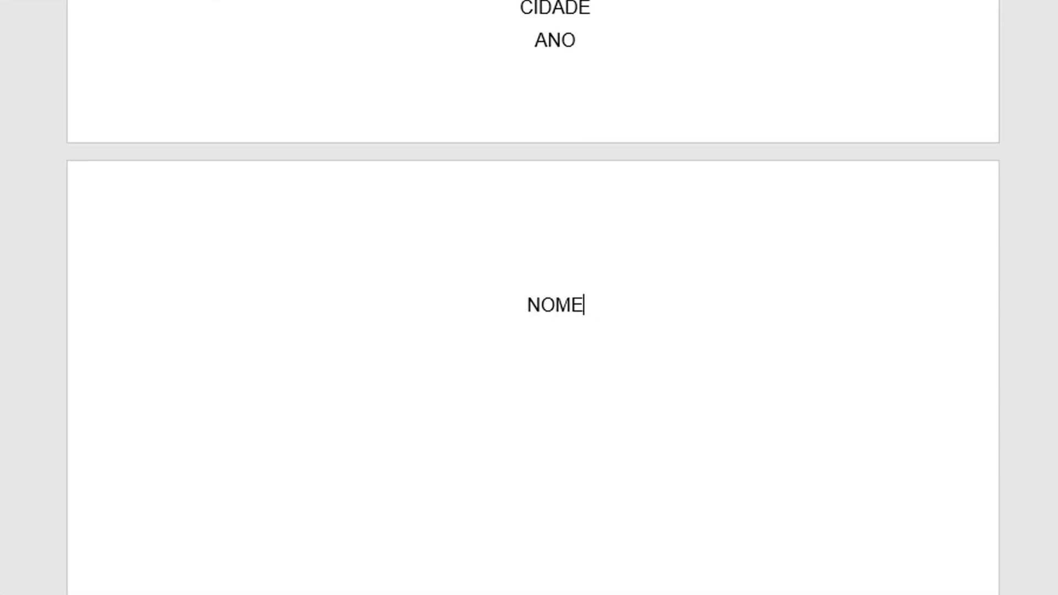
text(DO)
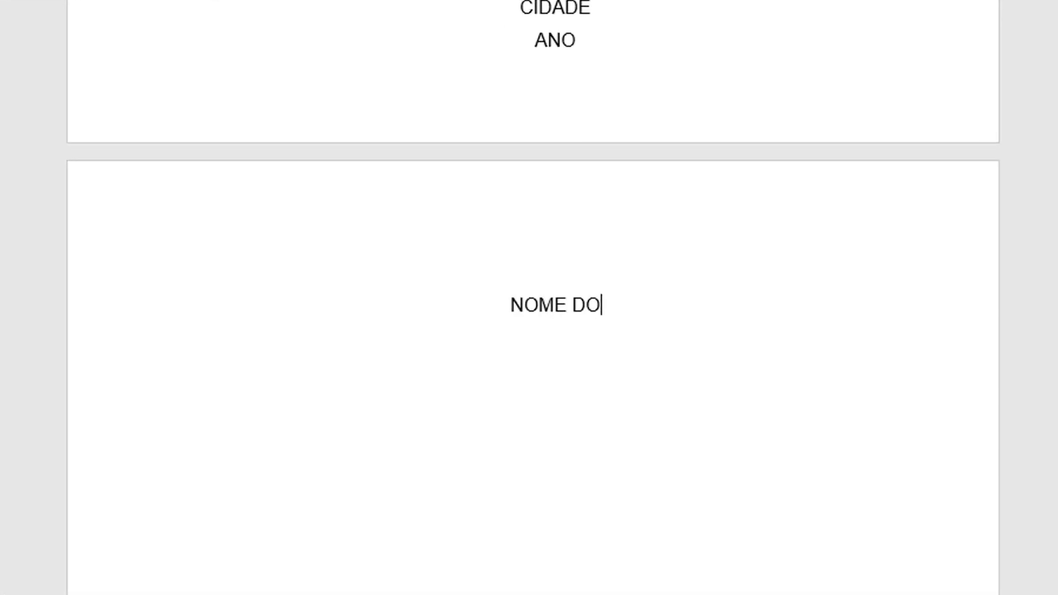
text( AUTOR DO TRABALHO)
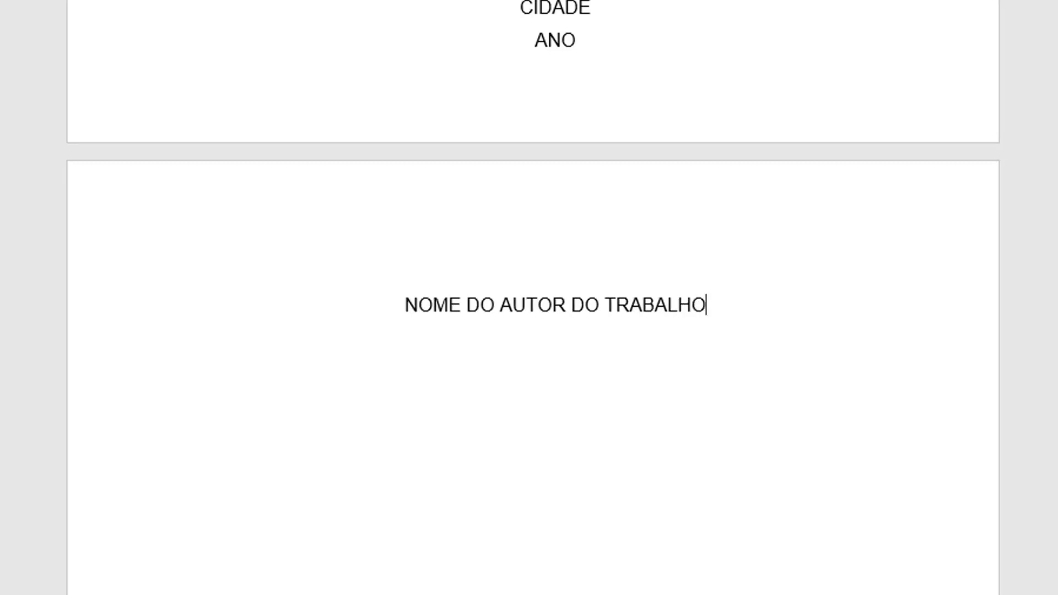
triple_click(708, 302)
click(752, 308)
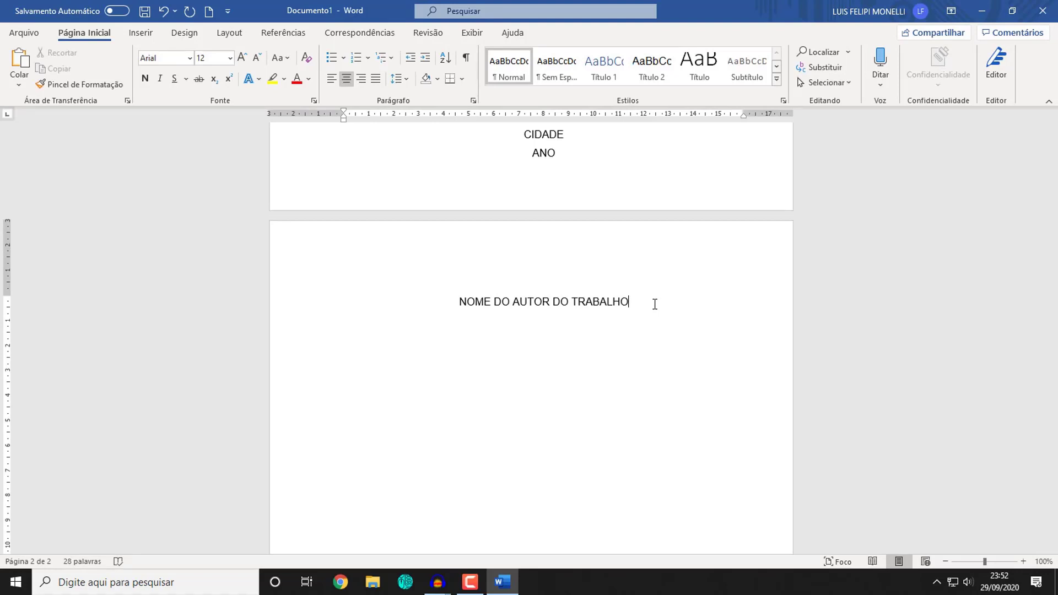
- Add two more author lines, AUTOR 2 and AUTOR 3, below the author name on the second page
key(Return)
text(AUTOR 2)
key(Return)
text(AUTOR 3)
- Delete the AUTOR 2 and AUTOR 3 lines, keeping only NOME DO AUTOR DO TRABALHO
key(shift+Home)
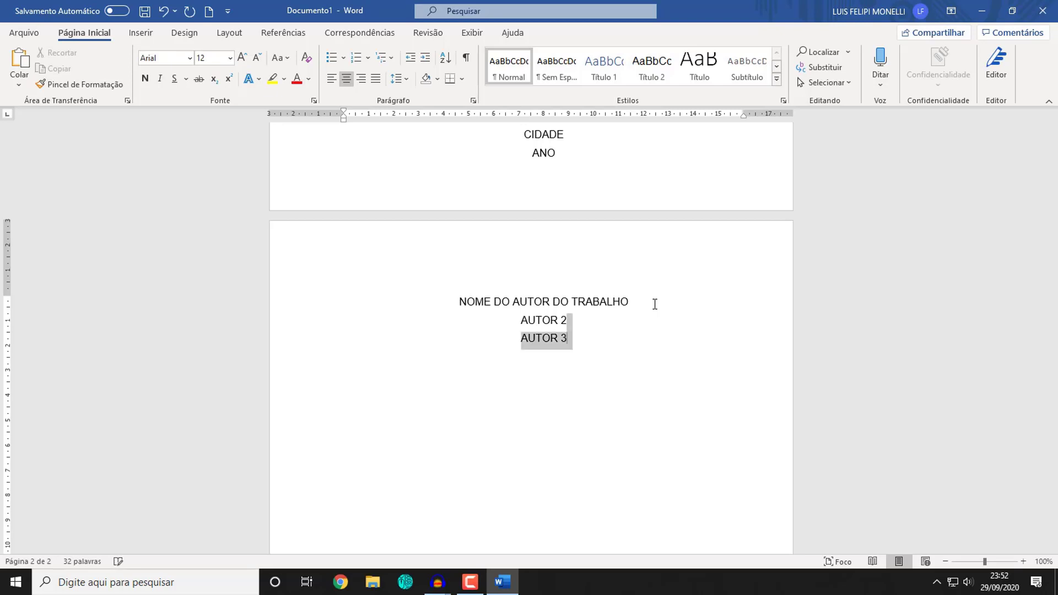
key(shift+Left)
key(shift+Left)
key(shift+Left)
key(shift+Left)
key(shift+Left)
key(shift+Left)
key(shift+Left)
key(shift+Left)
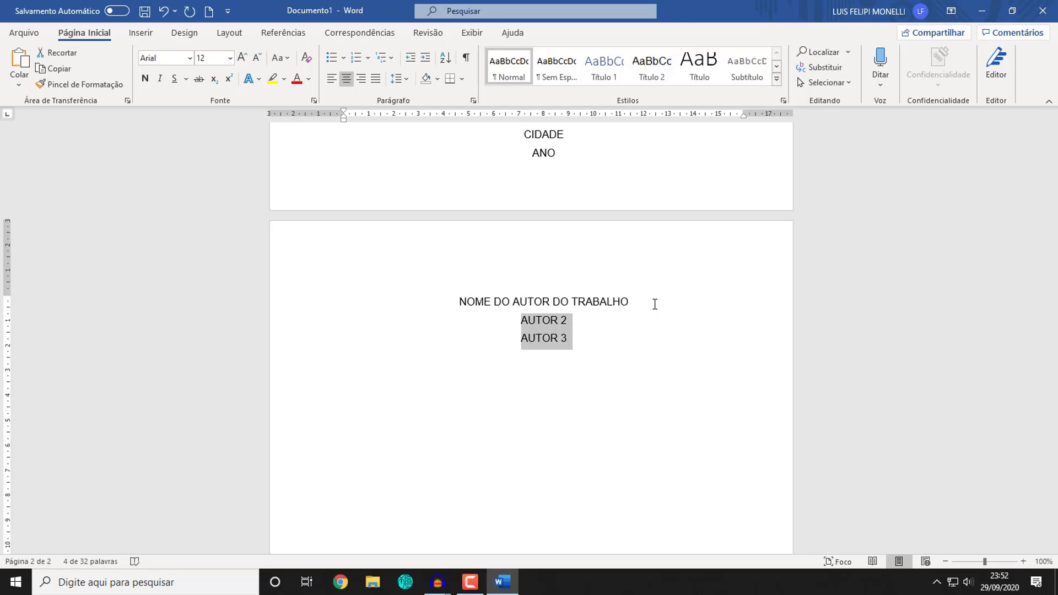
key(BackSpace)
- Leave five blank lines below the author name on the second page and enter TÍTULO DO TRABALHO
key(Return)
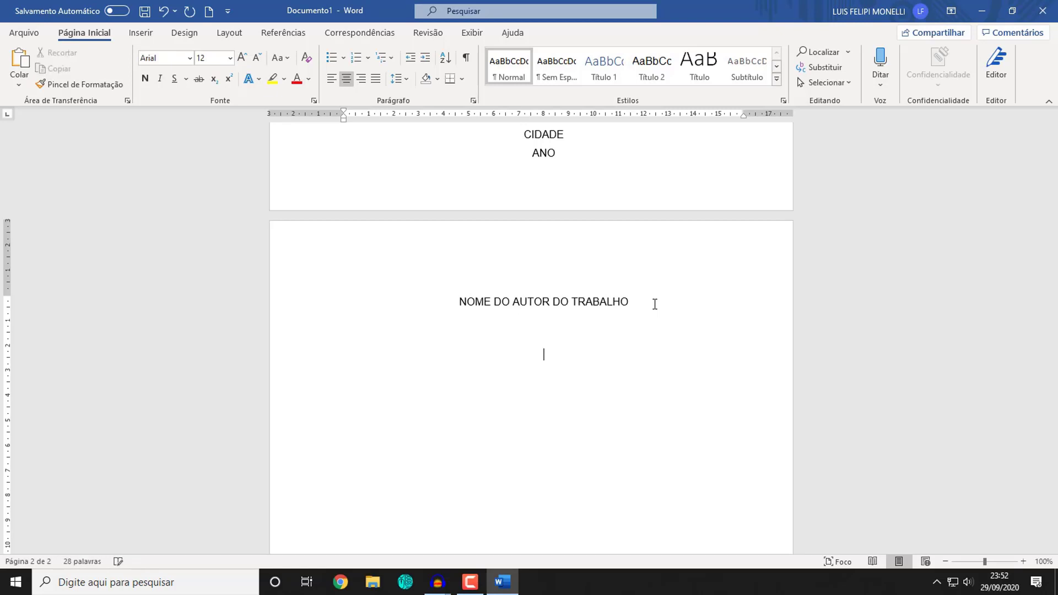
key(Return)
key(Return)
key(Return)
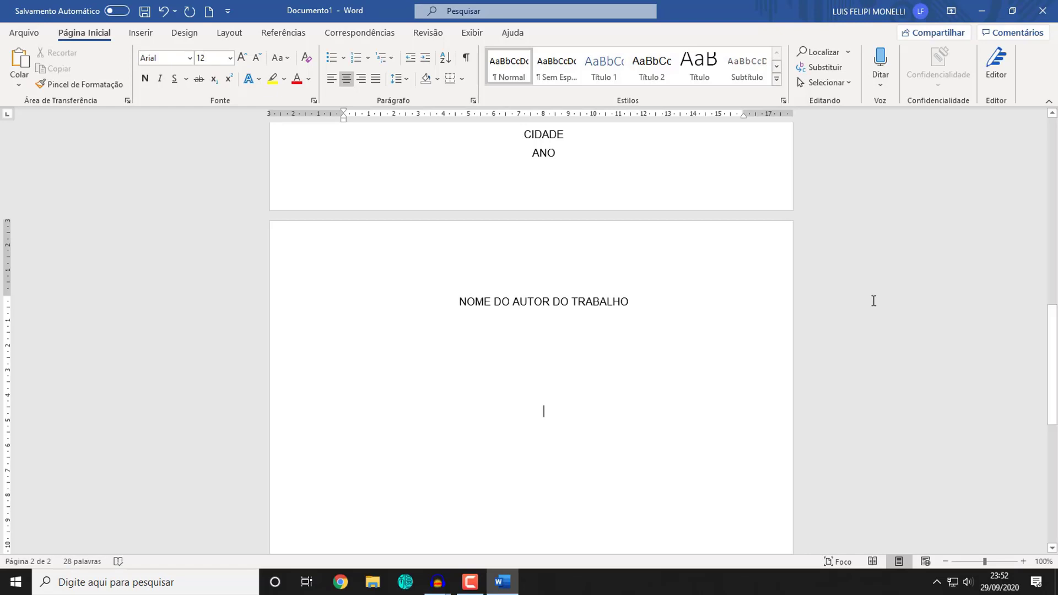
scroll(772, 375, down, 3)
click(522, 326)
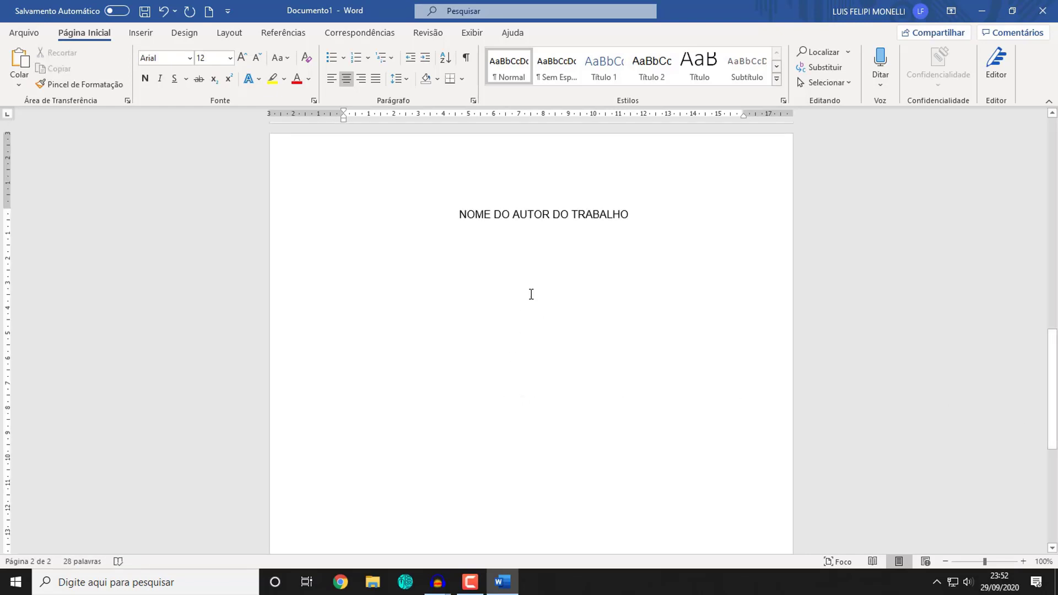
key(Return)
text(TÍTULO D)
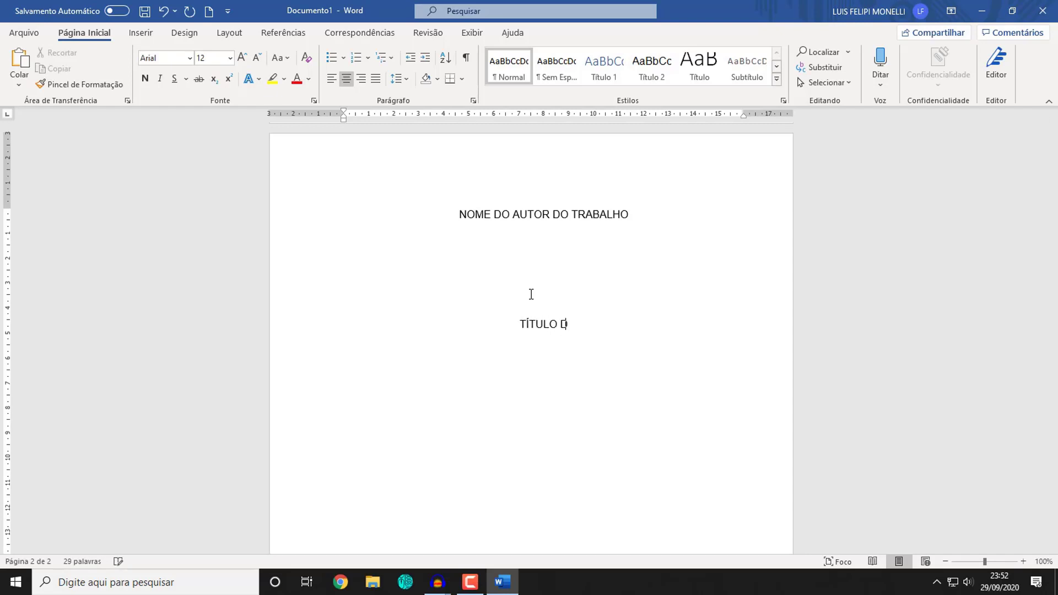
text(O TRABALHO)
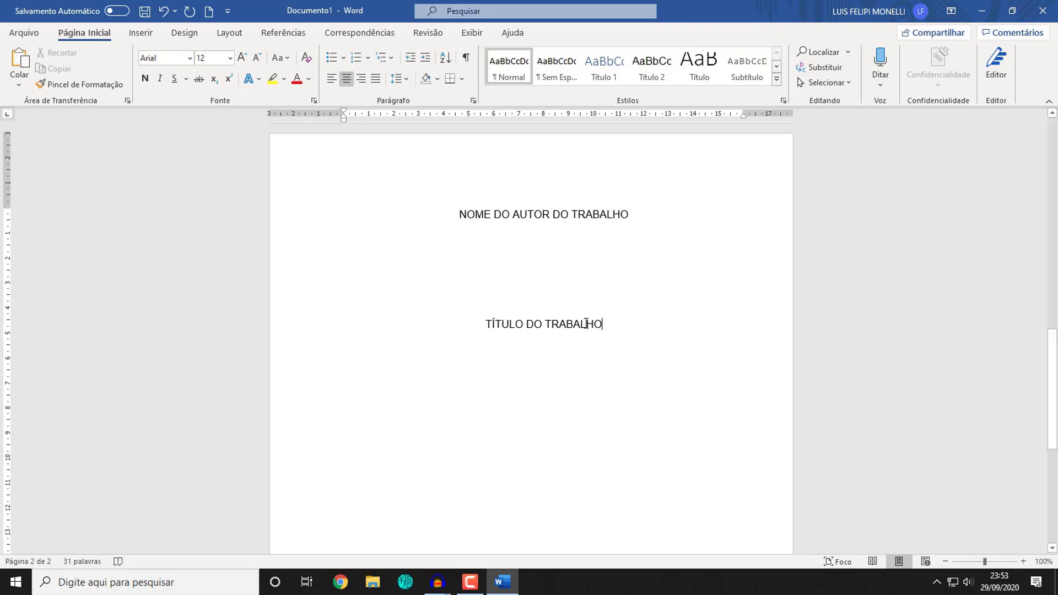
- Make the title TÍTULO DO TRABALHO on the second page bold
drag(605, 324, 490, 324)
key(ctrl+n)
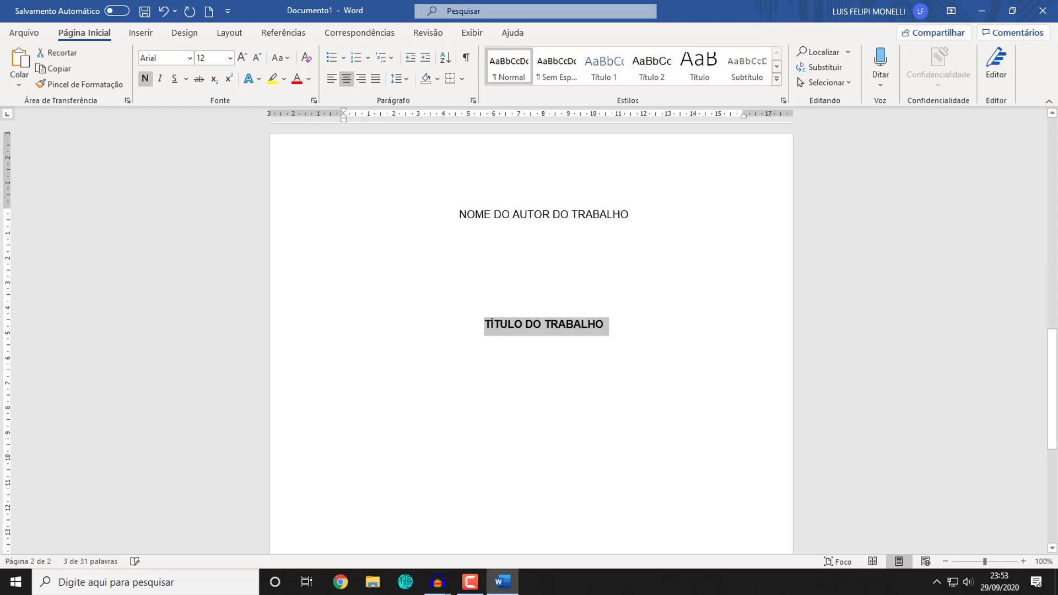
drag(1053, 358, 1008, 368)
- Add a non-bold line SUBTÍTULO DO TRABALHO directly below the title on the second page
click(624, 281)
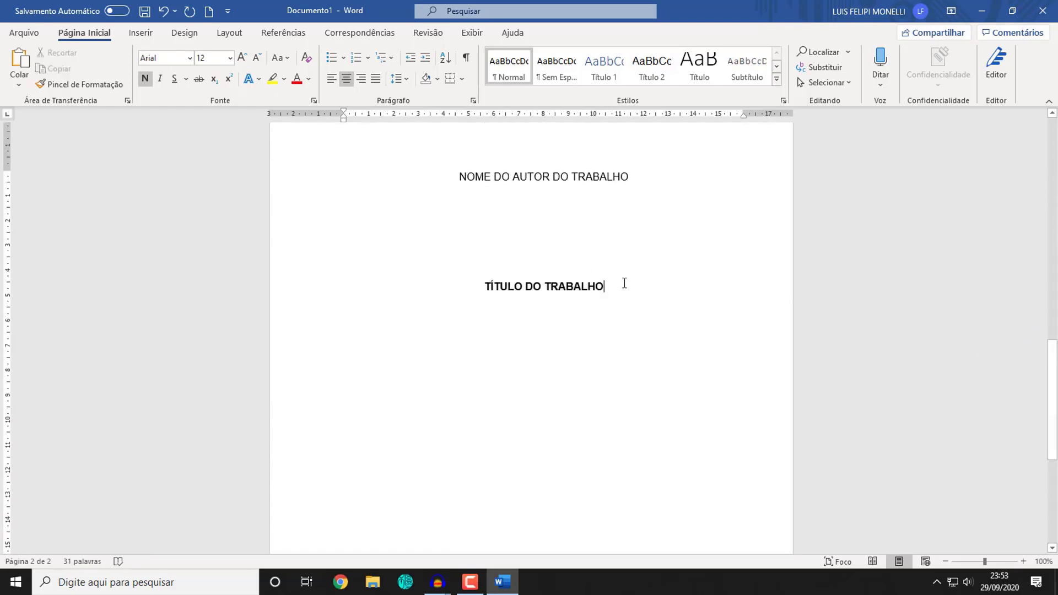
key(Return)
key(ctrl+n)
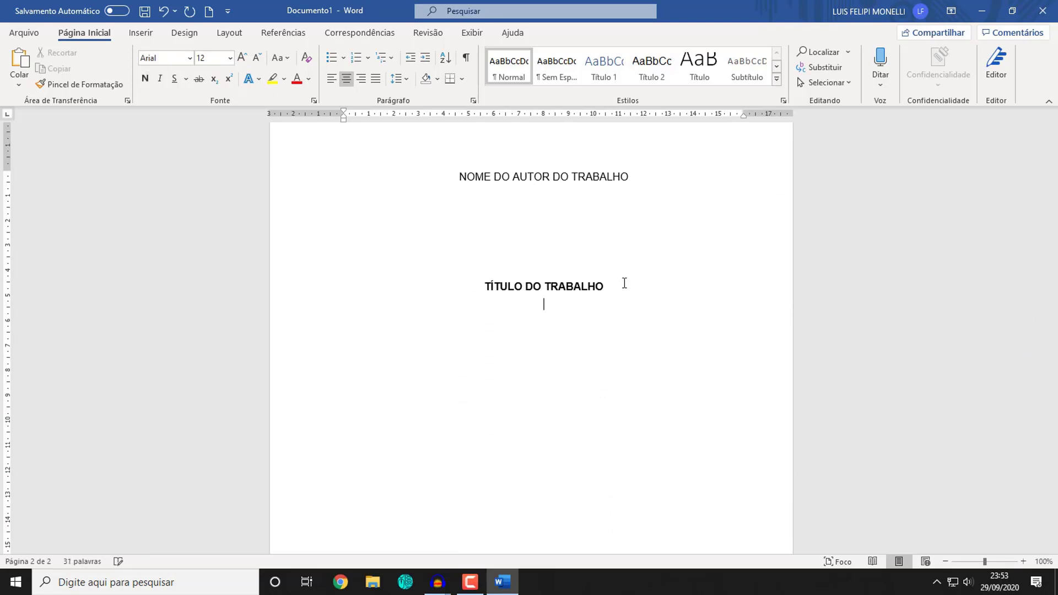
text(SUBTÍTULO DO TRABALHO)
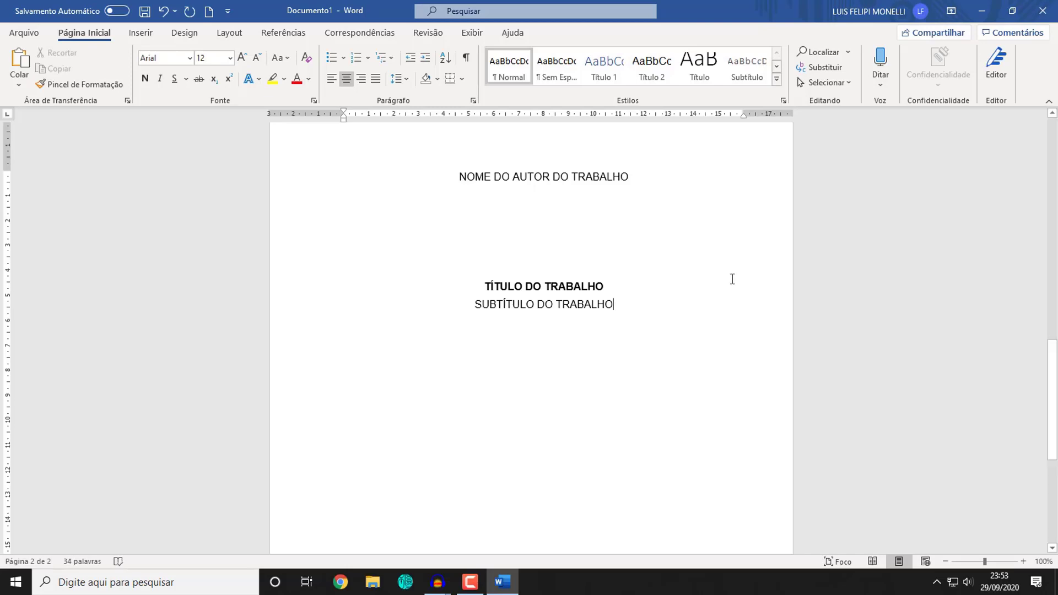
key(Up)
- Leave five blank lines below the second page's subtitle and switch the new paragraph from centered to left-aligned
click(626, 304)
key(Return)
key(Return)
key(Return)
key(Return)
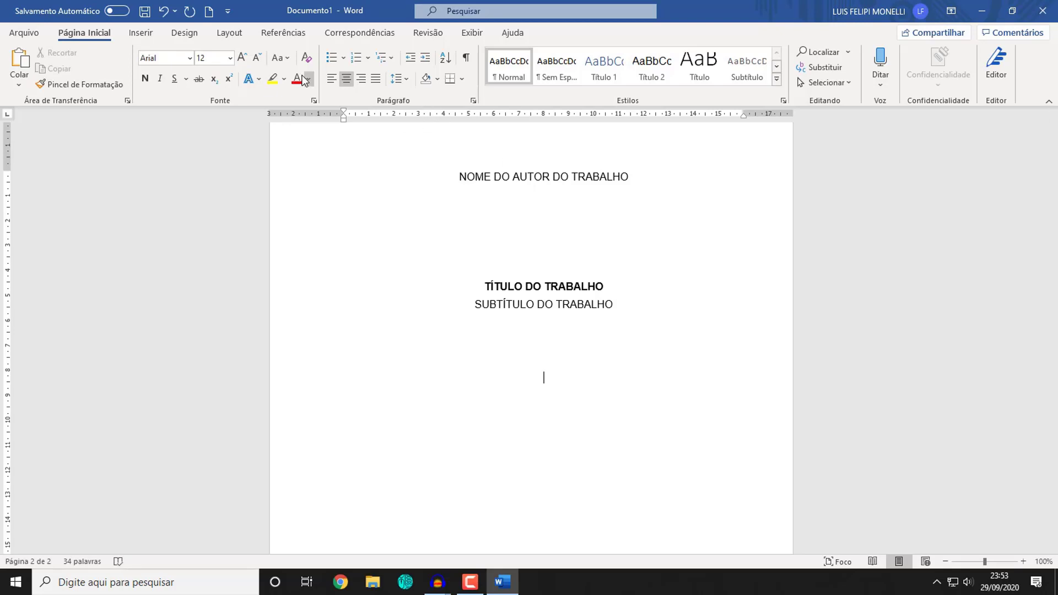
click(375, 80)
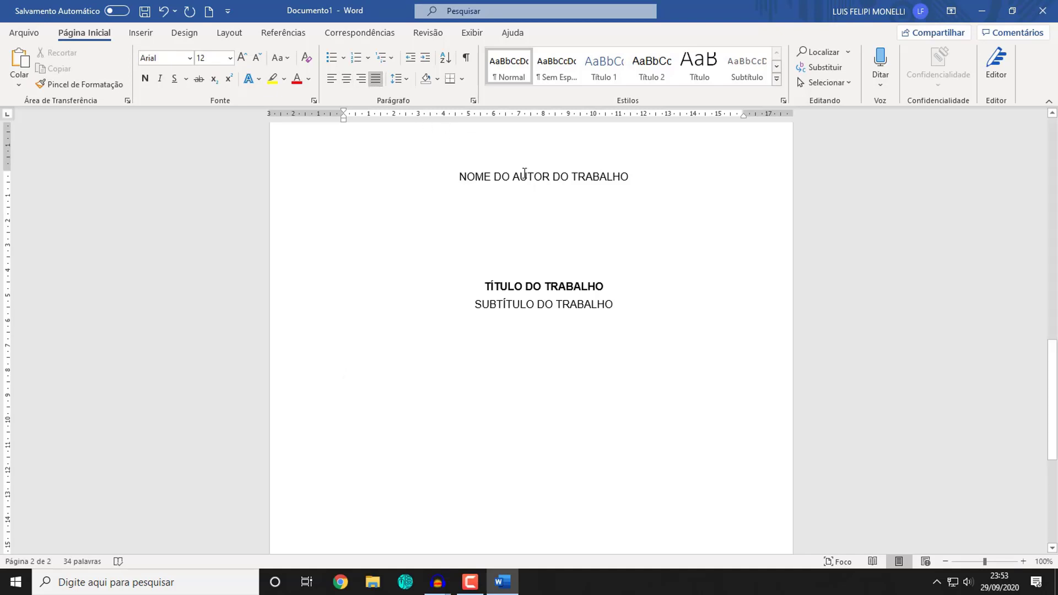
click(347, 79)
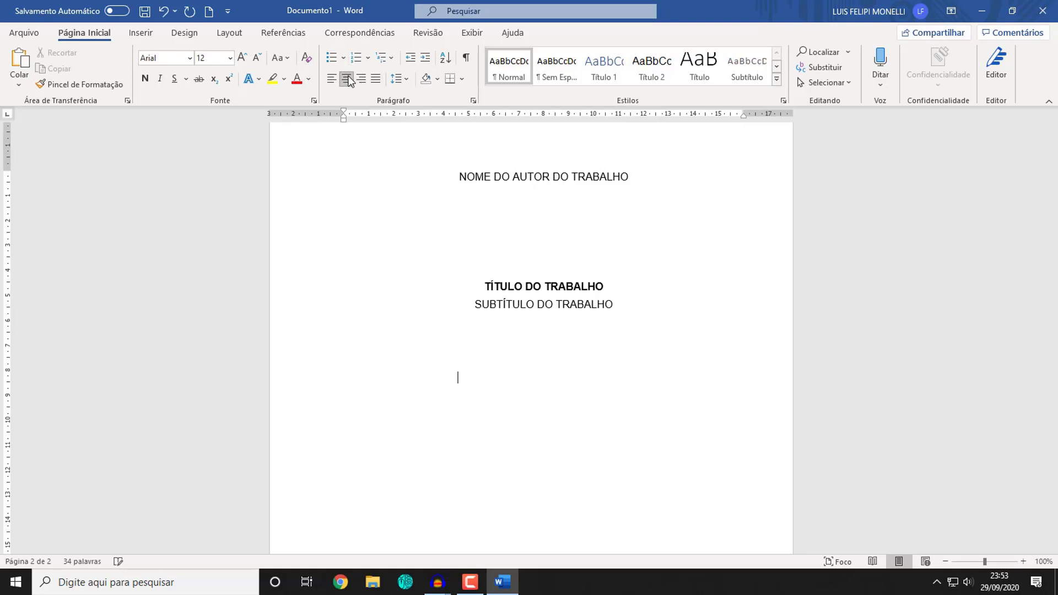
click(375, 80)
click(375, 80)
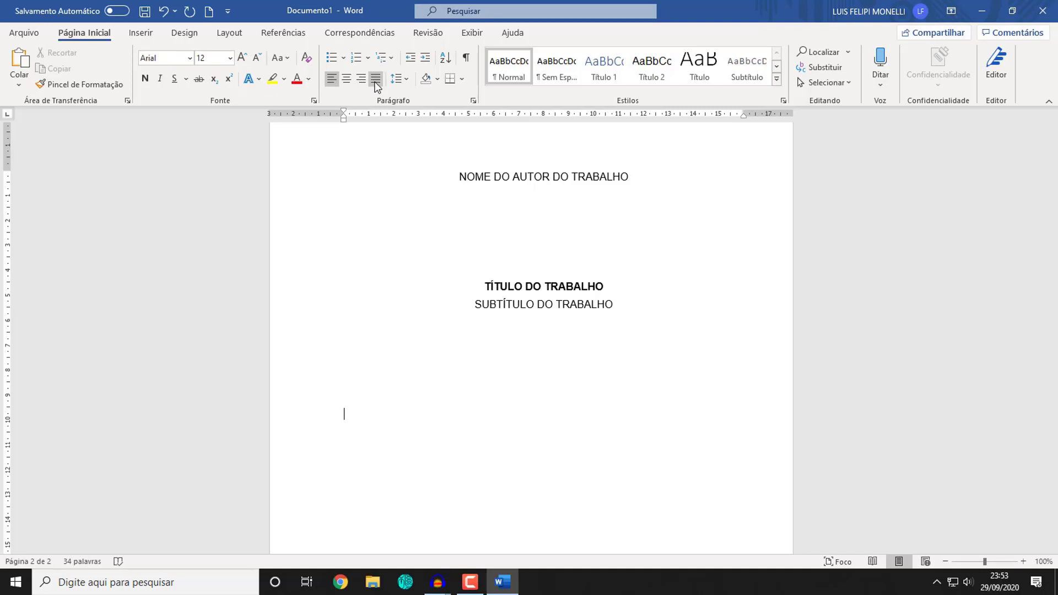
- Start the work description on the left-aligned line of the second page with "Trabalho de conclusão de curso apresentado à banca examinadora"
text(T)
key(Caps_Lock)
text(rabalho de con)
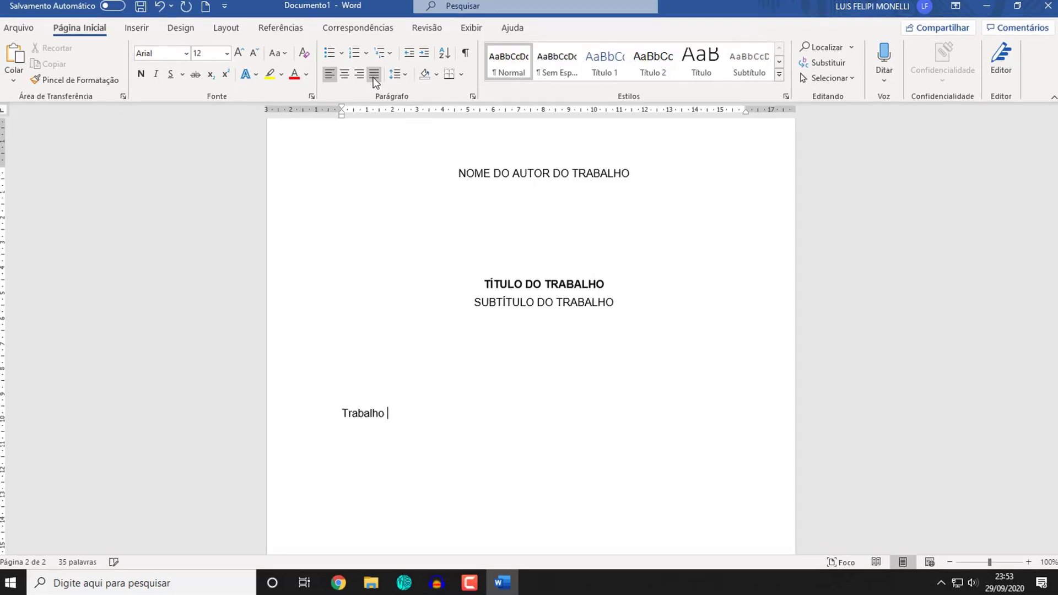
key(BackSpace)
key(BackSpace)
key(BackSpace)
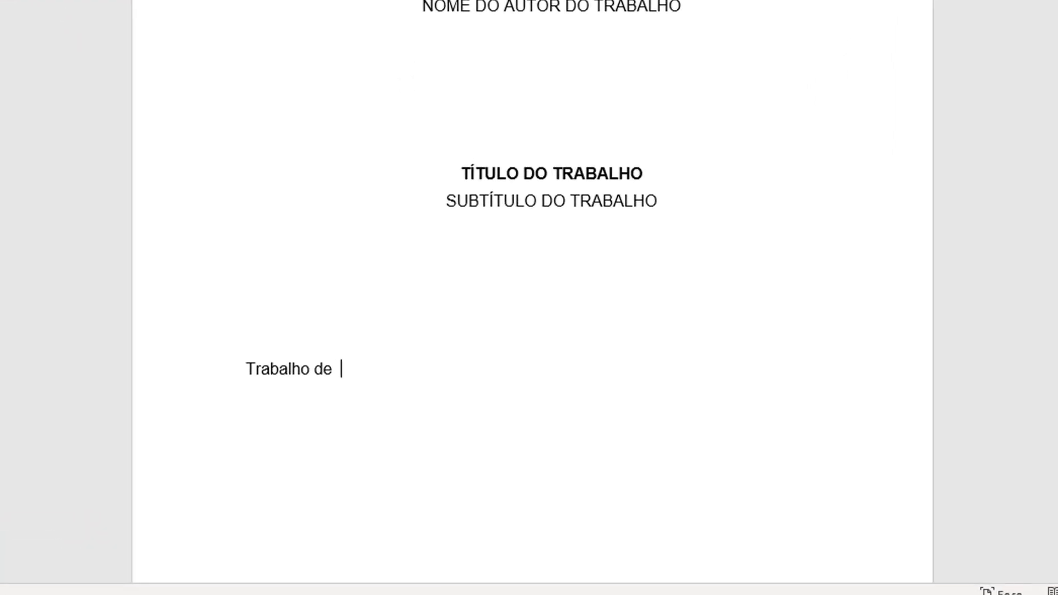
text(conclusão de c)
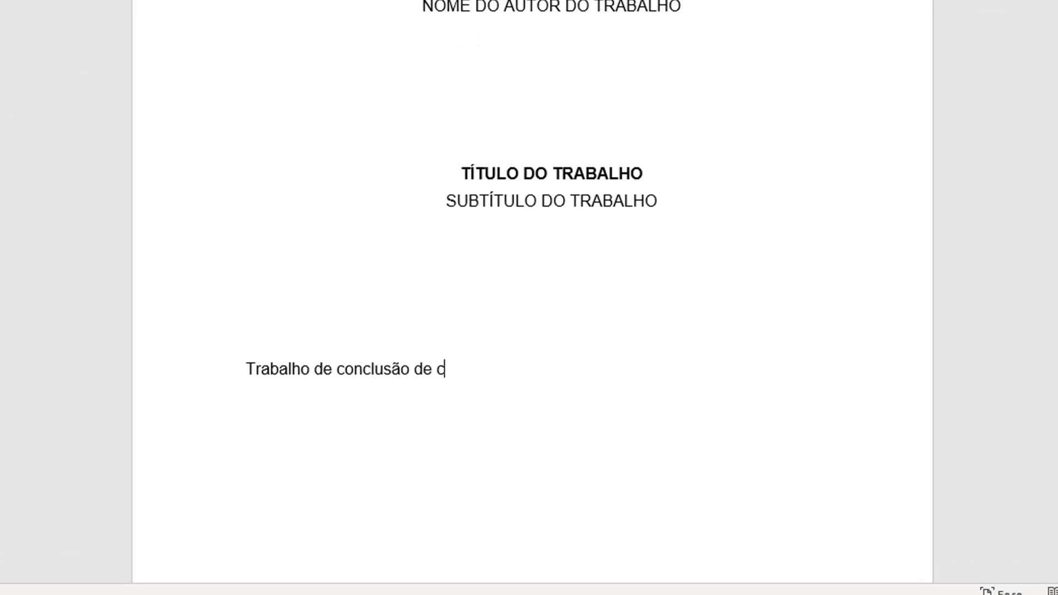
text(urso apresentado)
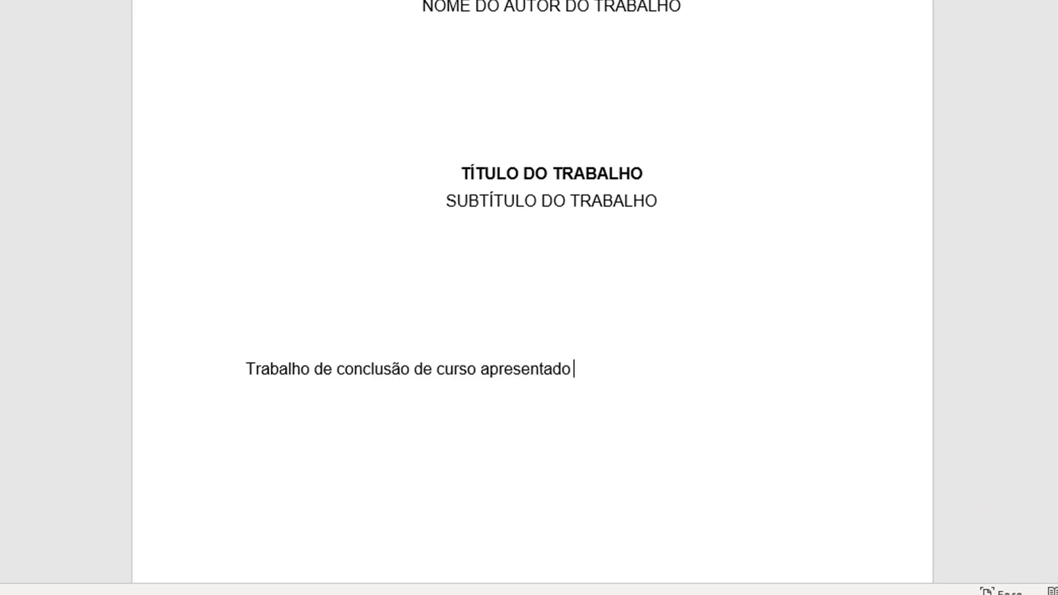
key(Caps_Lock)
text(À)
key(BackSpace)
key(Caps_Lock)
text(à banca examinadora d)
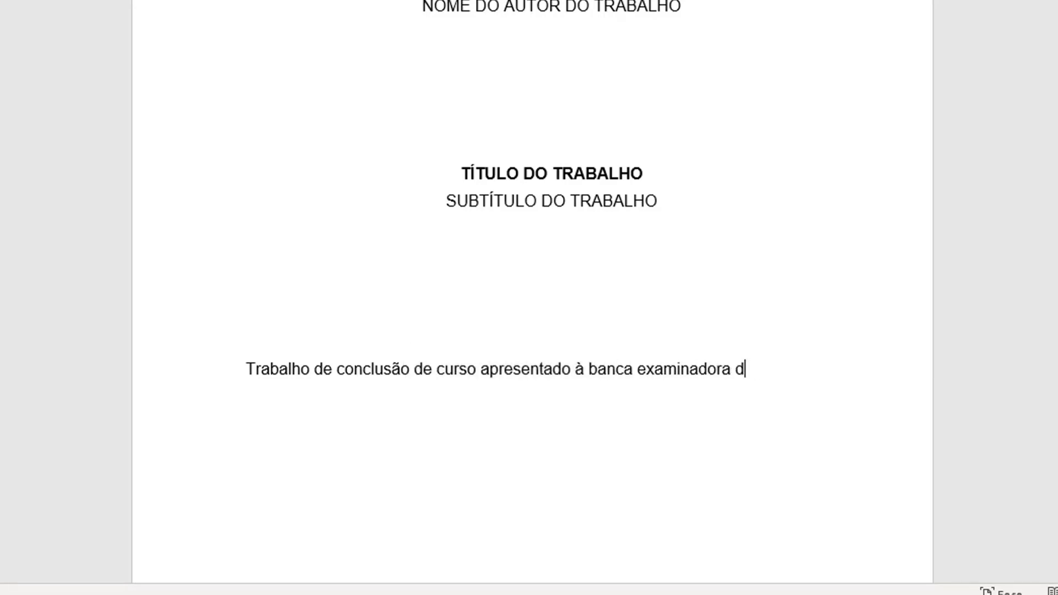
- Complete the description with "do (nome do departamento) da (nome da instituição) como requisito para a obtenção do título de (nome da formação)."
text(o (nome do departa)
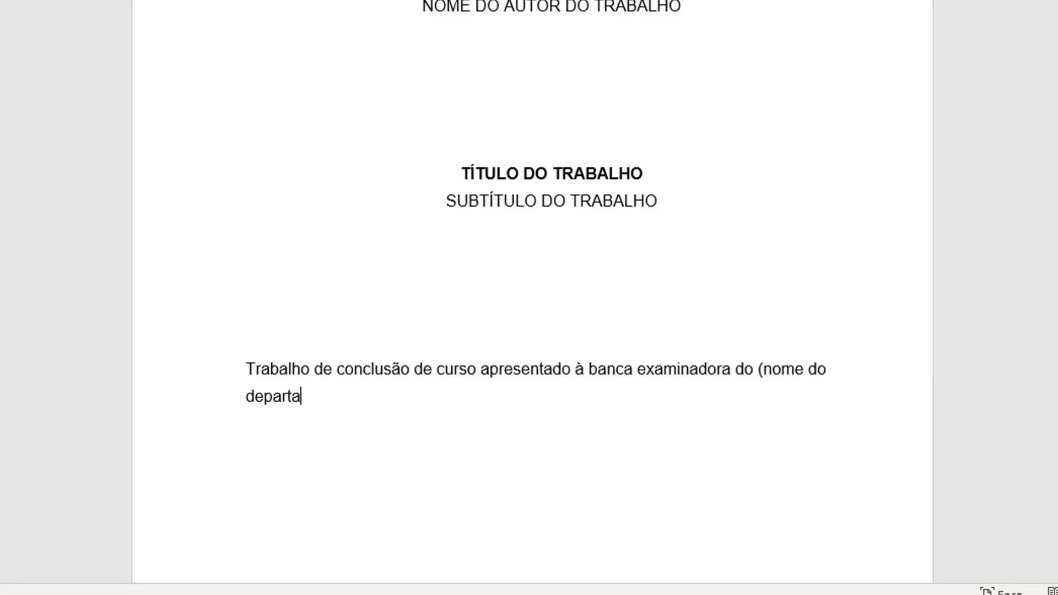
text(mento) da (nome da instituição) como requisito para)
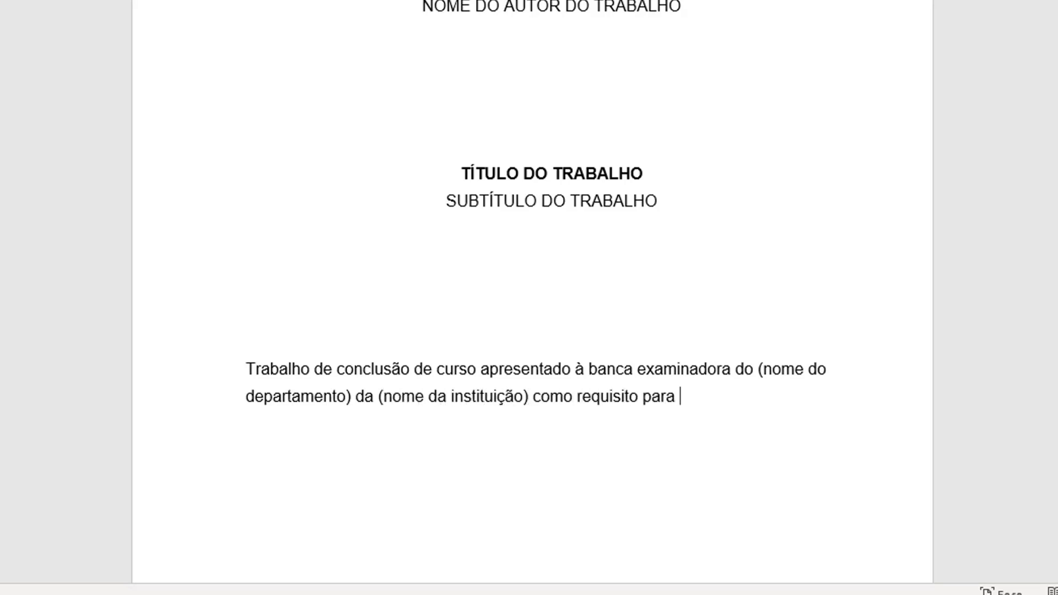
text( a obtenção do tírul)
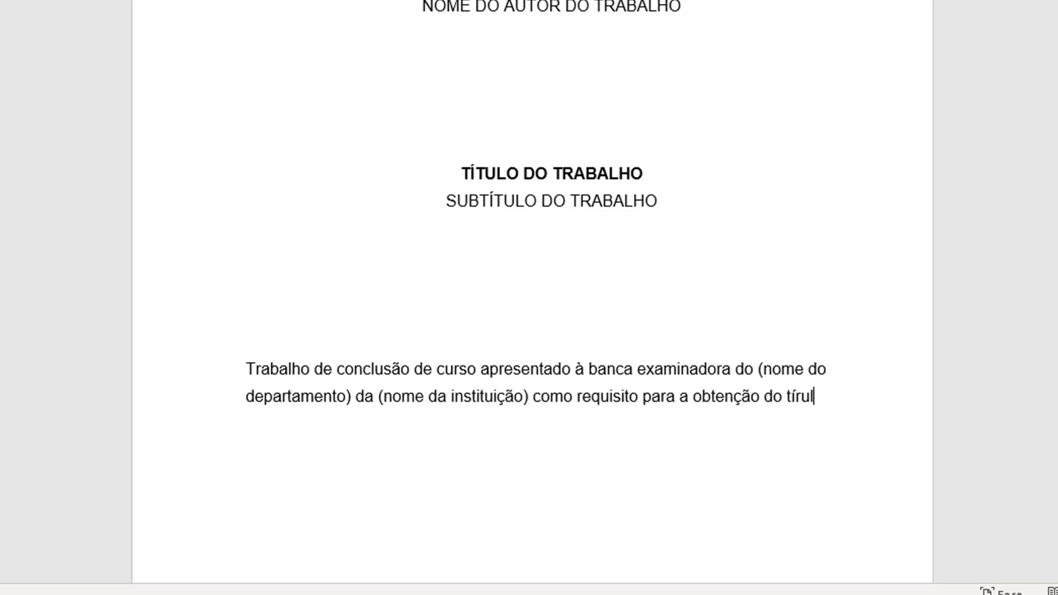
key(BackSpace)
key(BackSpace)
key(BackSpace)
text(tulo de (nome da formação).)
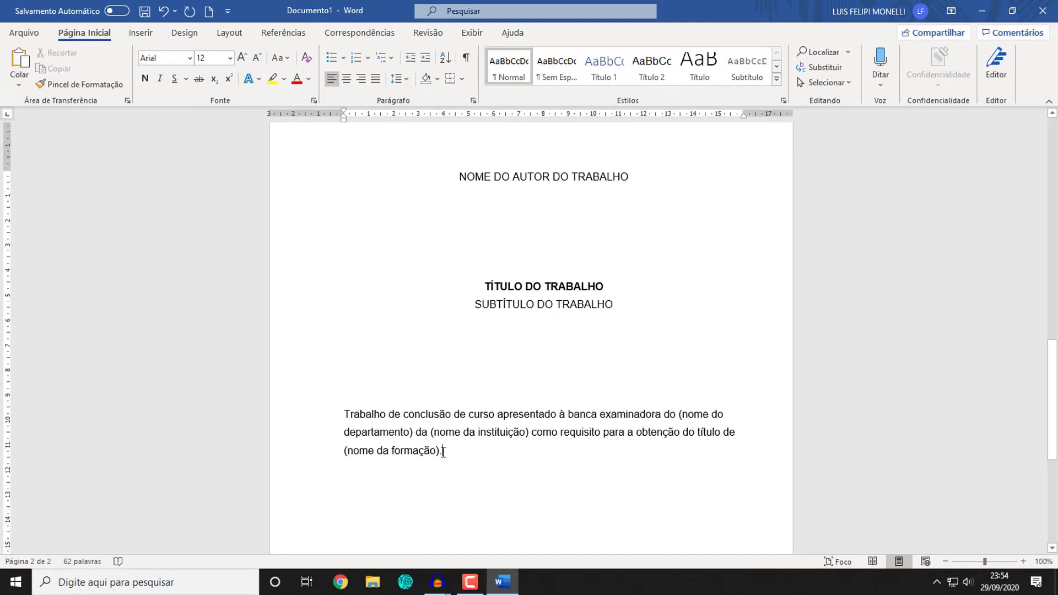
- Justify the whole work description paragraph on the second page
drag(443, 449, 364, 413)
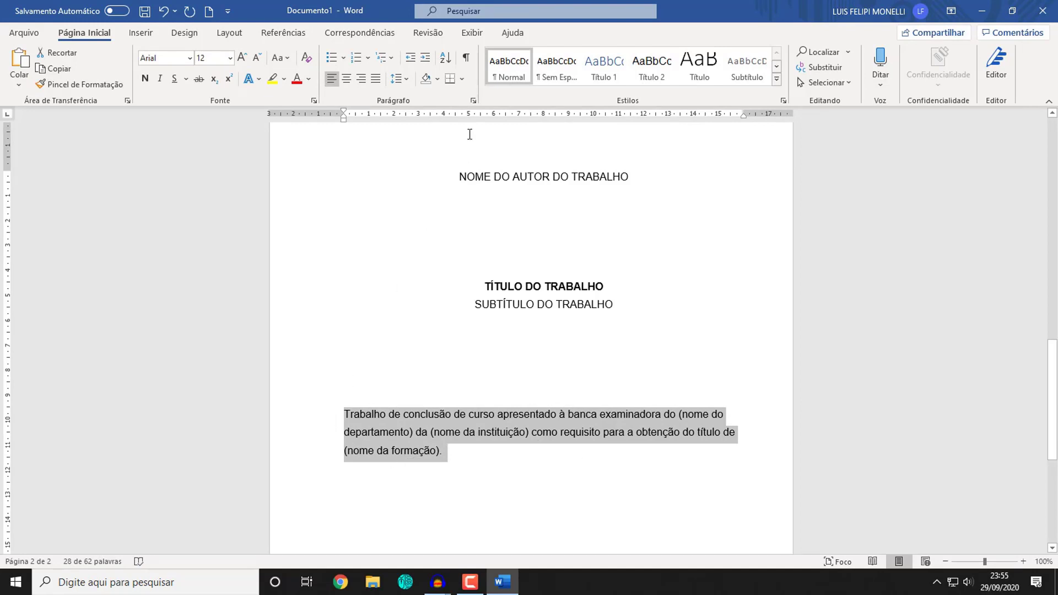
click(362, 78)
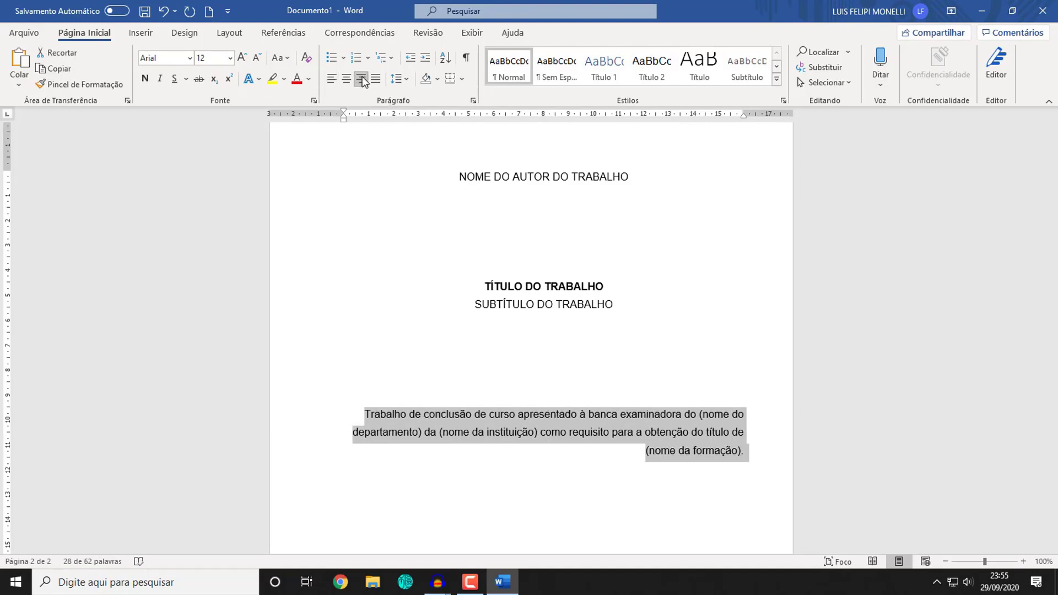
click(333, 79)
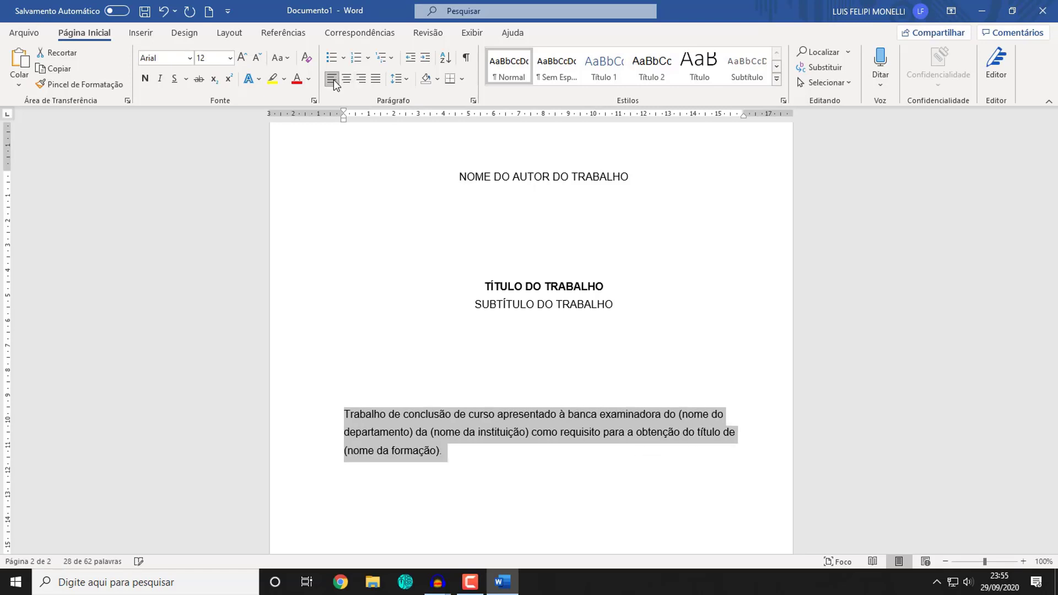
click(374, 81)
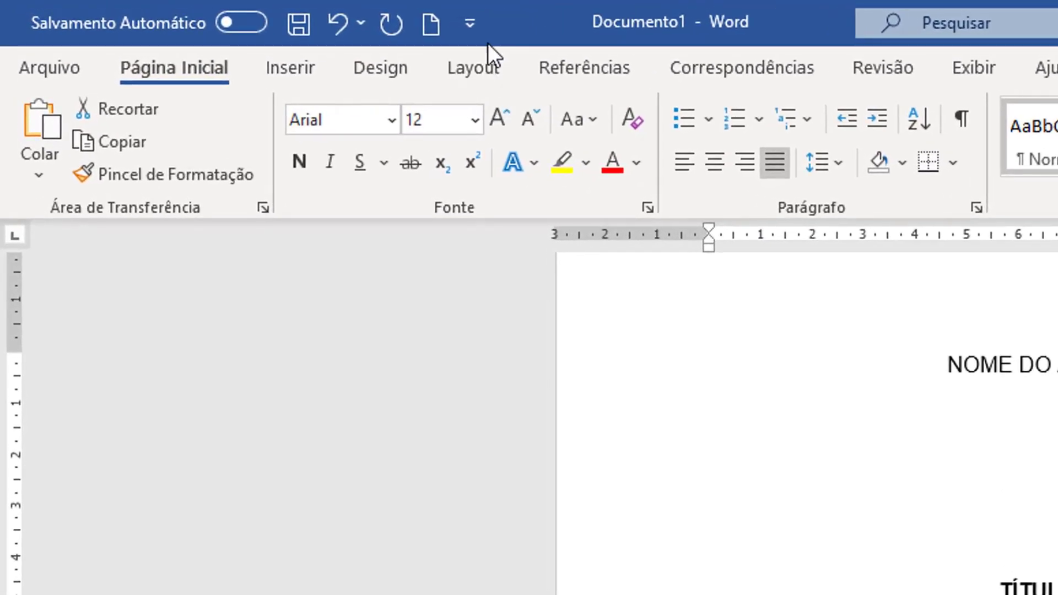
- Set the left indent of the work description paragraph to 8 cm
click(458, 62)
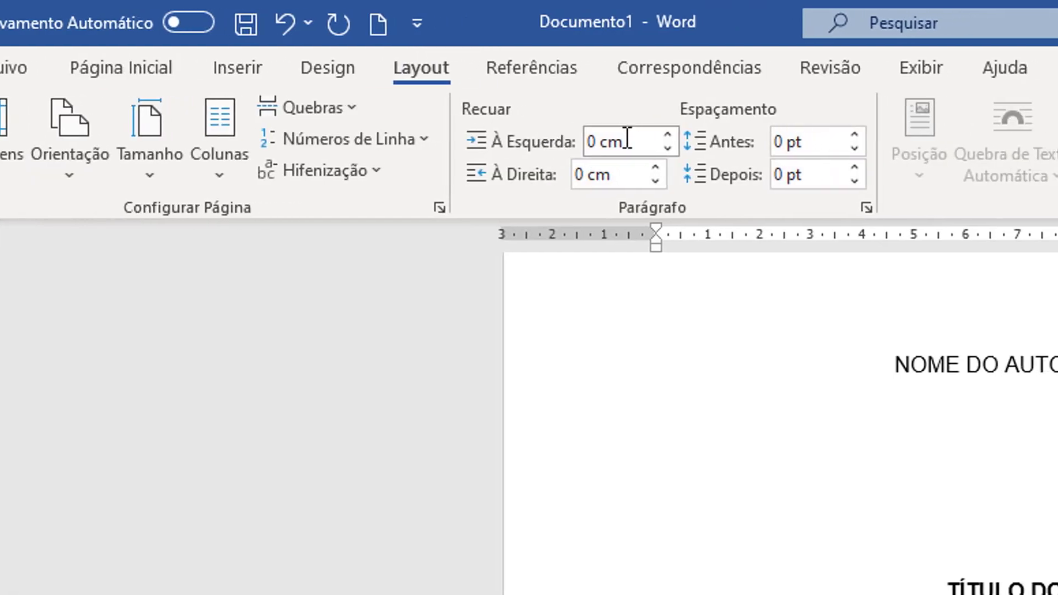
click(627, 141)
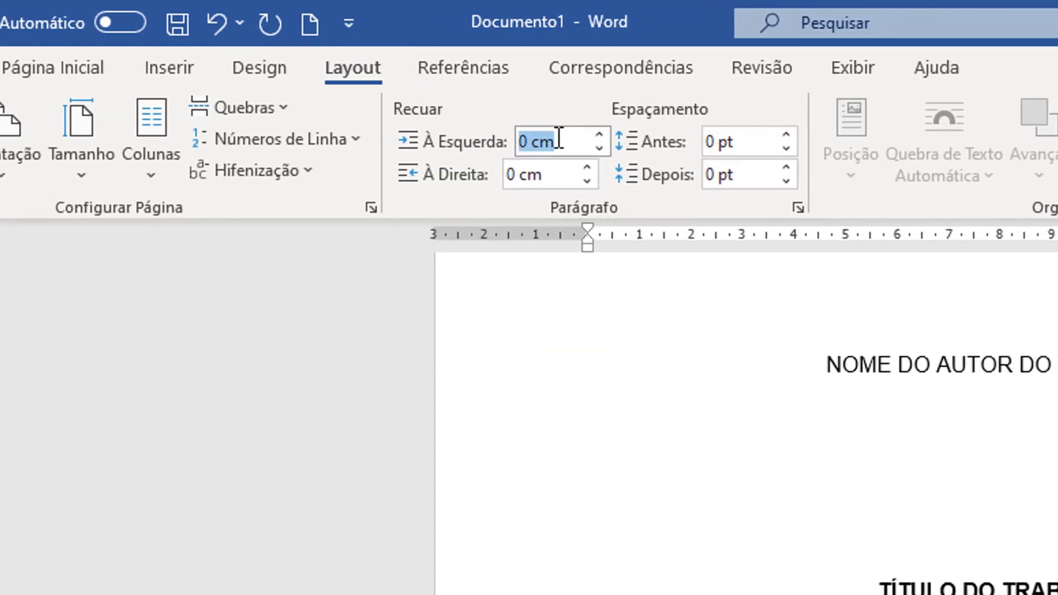
text(8)
key(Return)
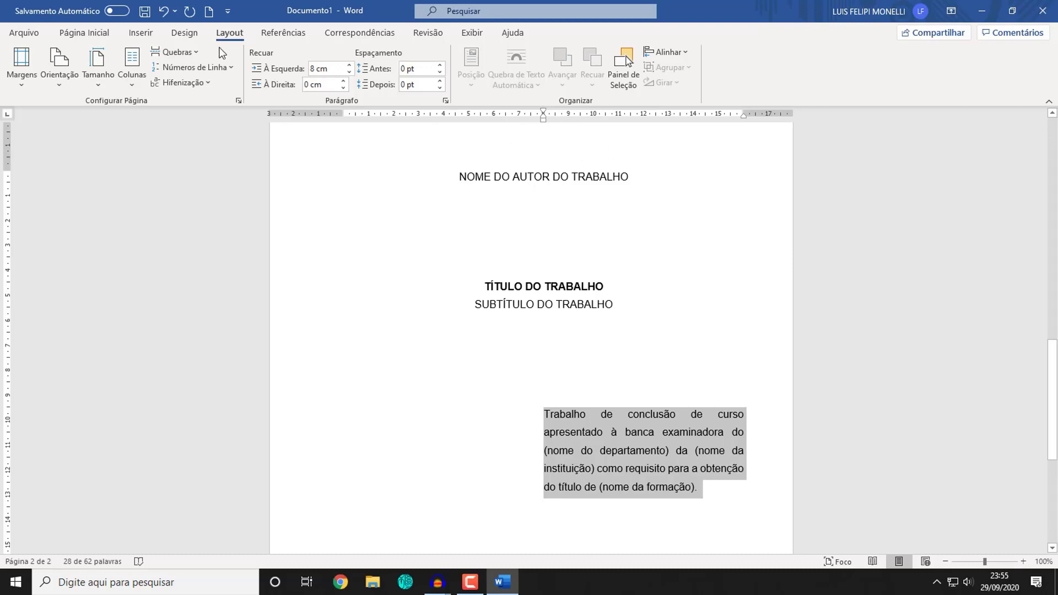
- Set the line spacing of the work description paragraph to 1,0
click(147, 38)
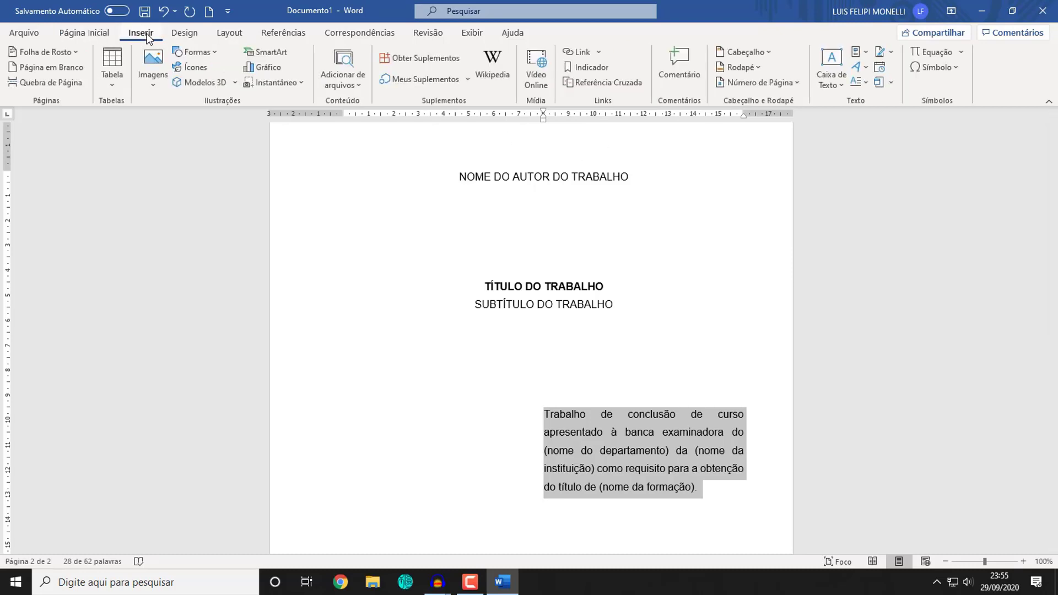
click(100, 36)
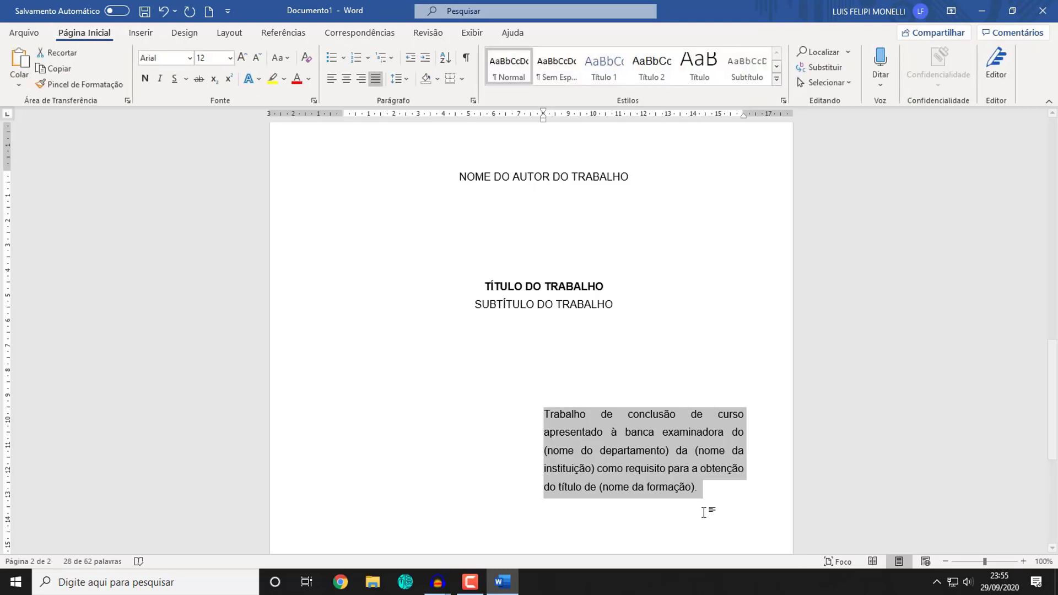
click(713, 498)
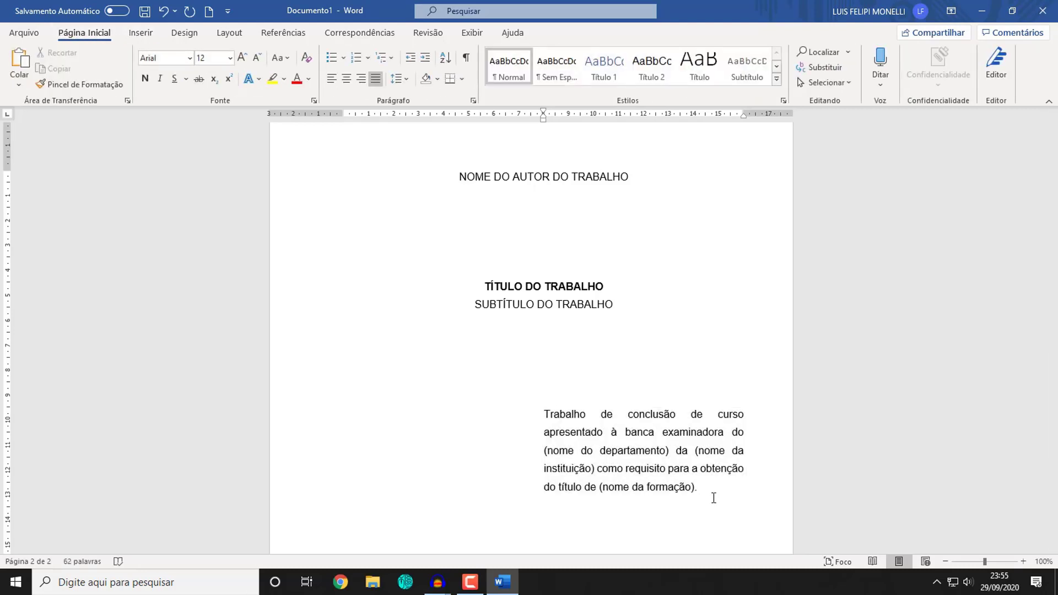
drag(713, 497, 543, 413)
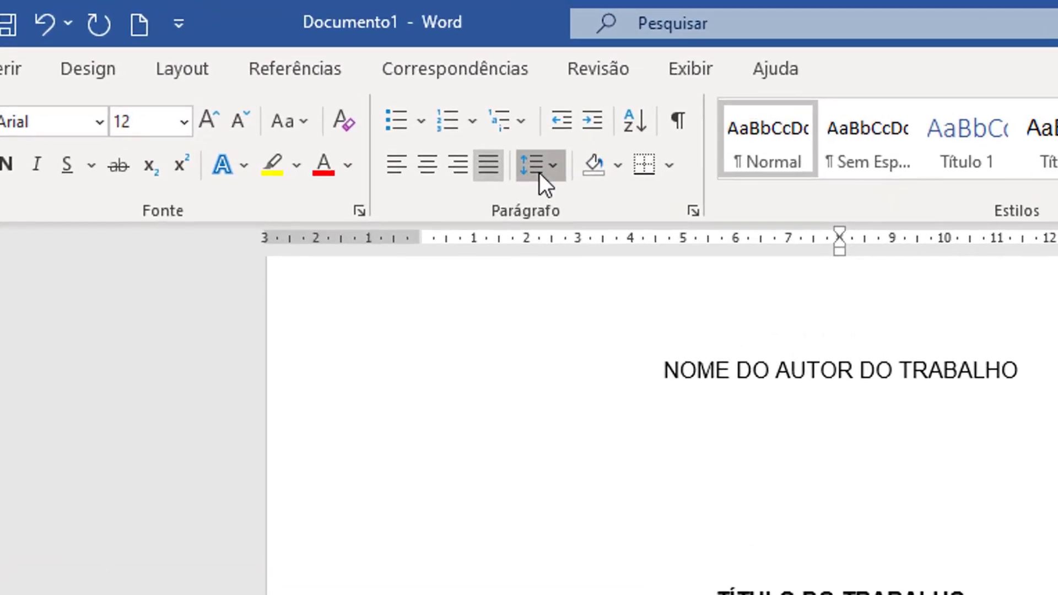
click(400, 81)
click(557, 203)
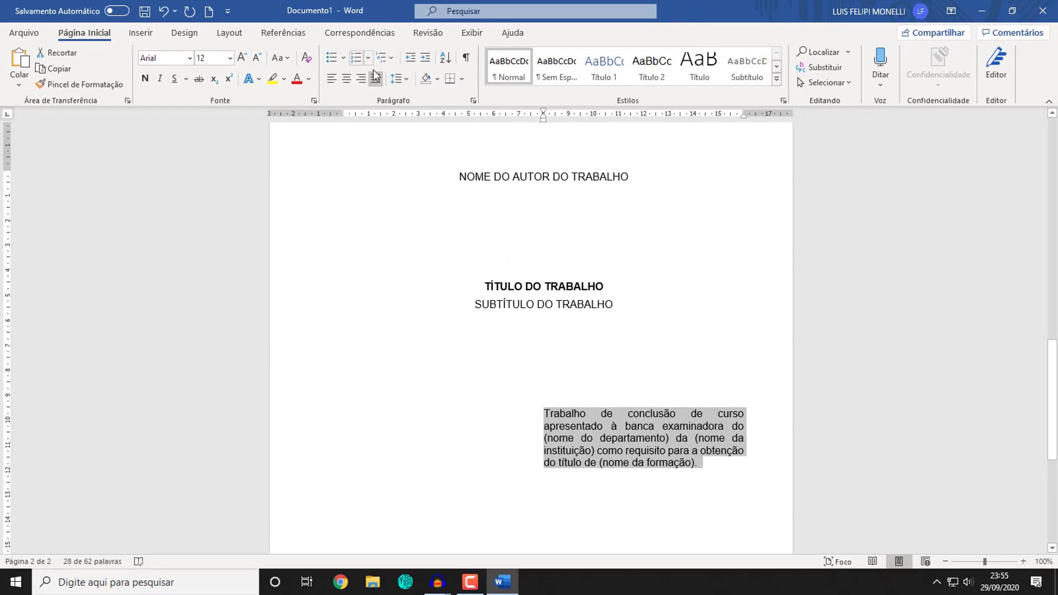
click(397, 78)
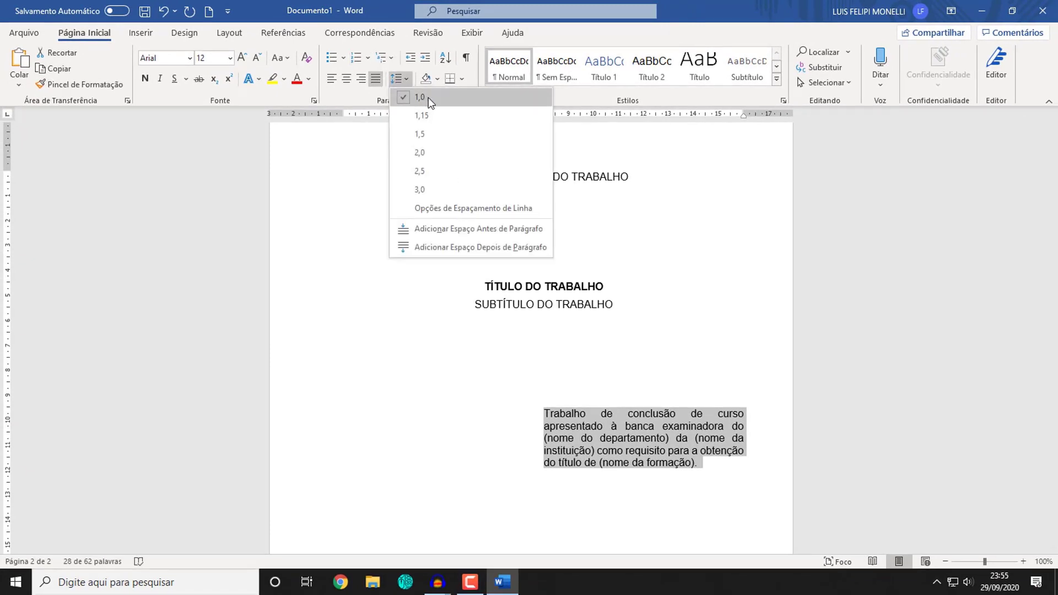
click(422, 98)
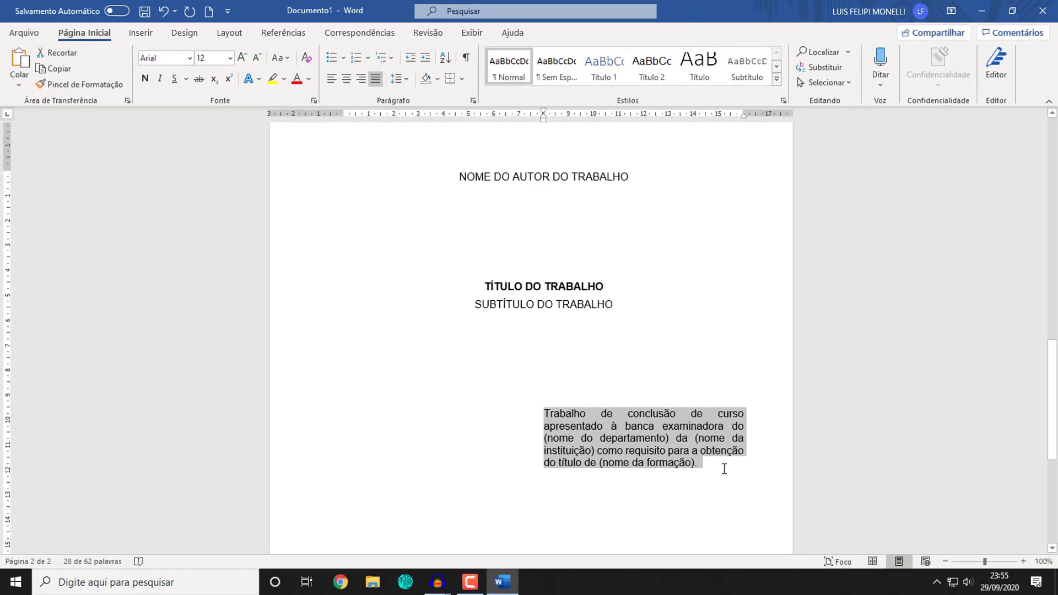
- Leave one blank line below the work description and add the line "Orientador (a): (nome do orientador)."
click(724, 469)
key(Return)
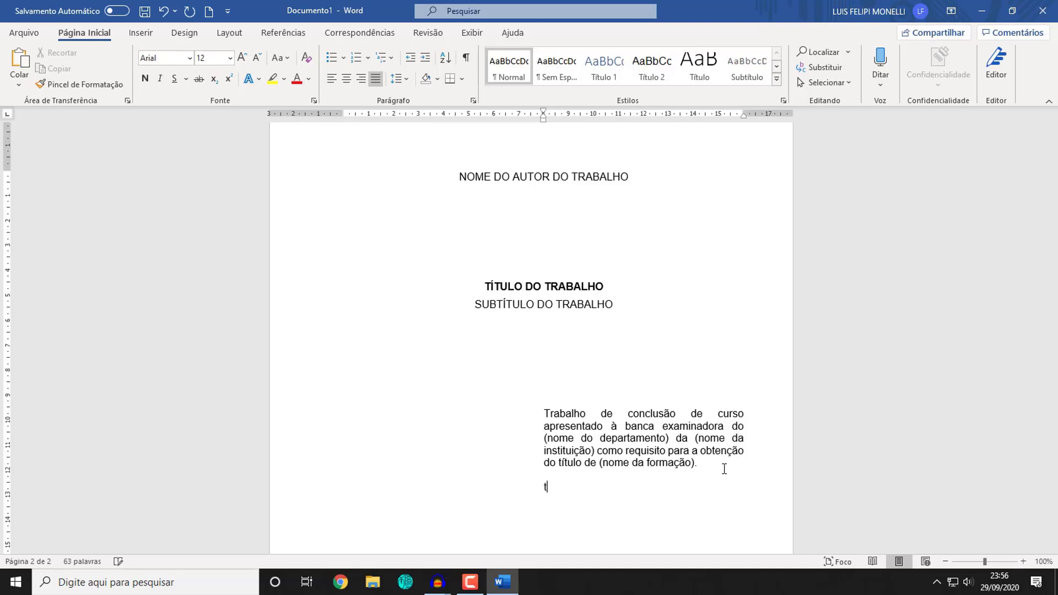
text(Orientador)
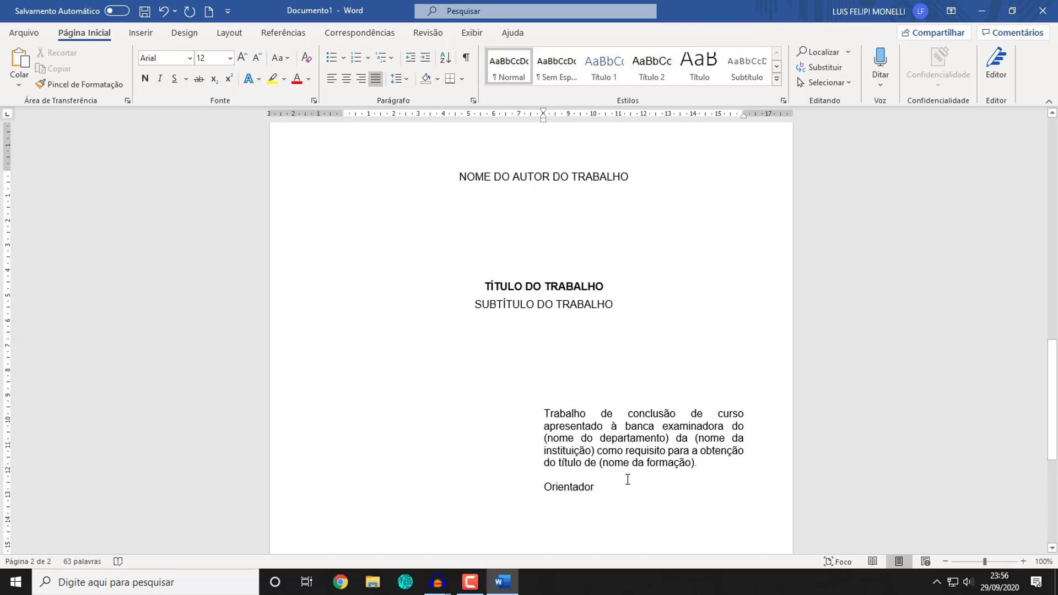
text(:)
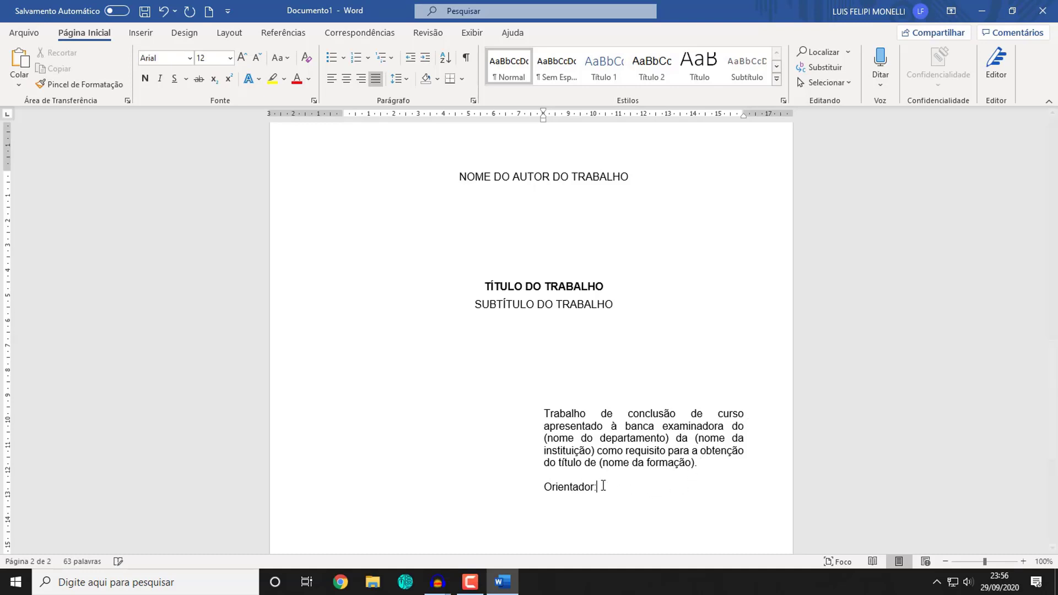
key(BackSpace)
key(BackSpace)
text((a):)
text((nome do orientador).)
- Start a new paragraph below the advisor line without the left indent and set its line spacing to 1,5
key(Return)
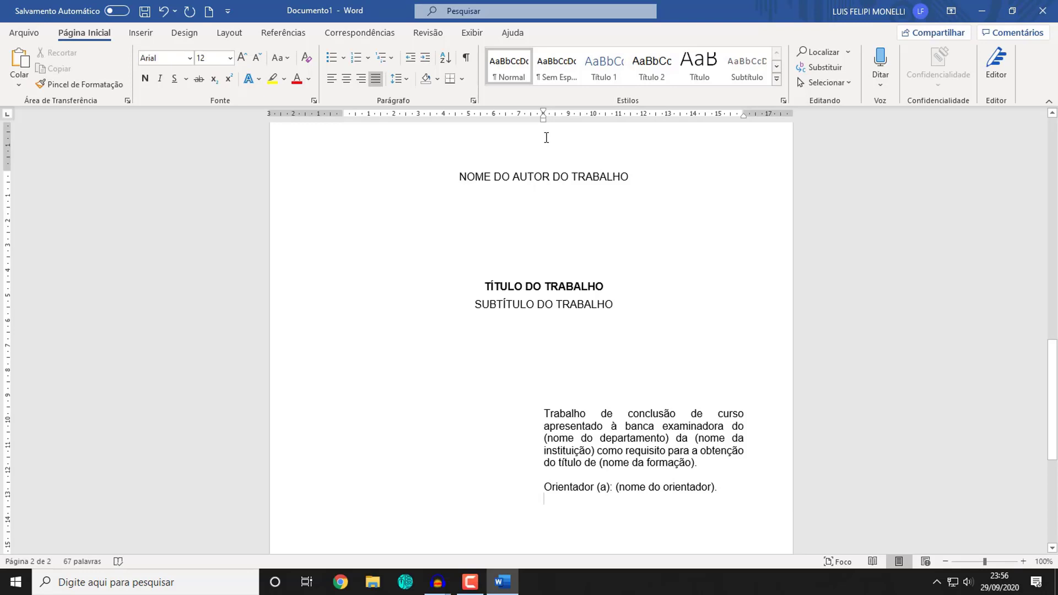
key(BackSpace)
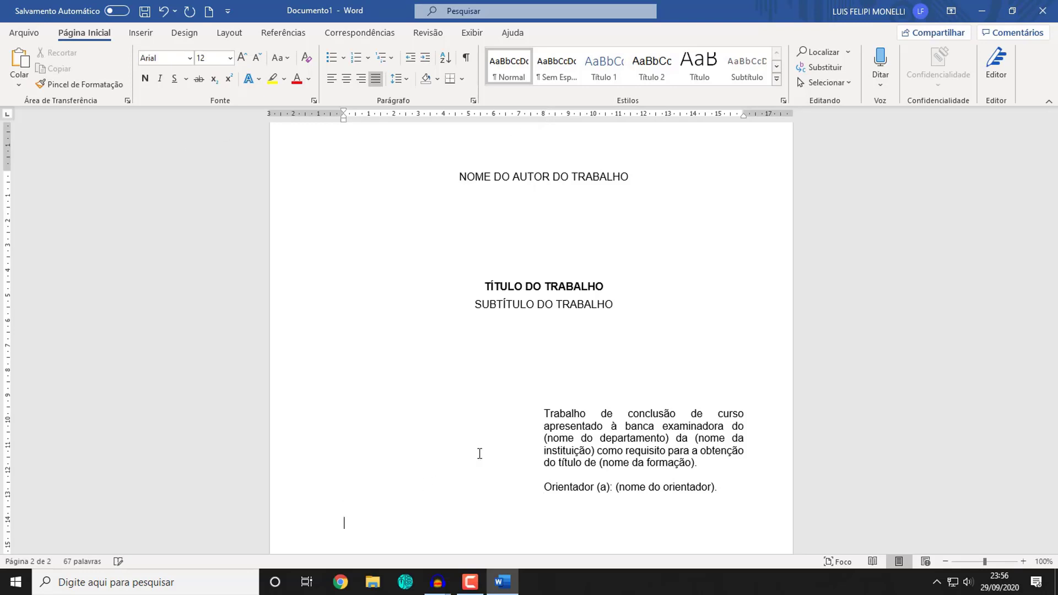
click(393, 83)
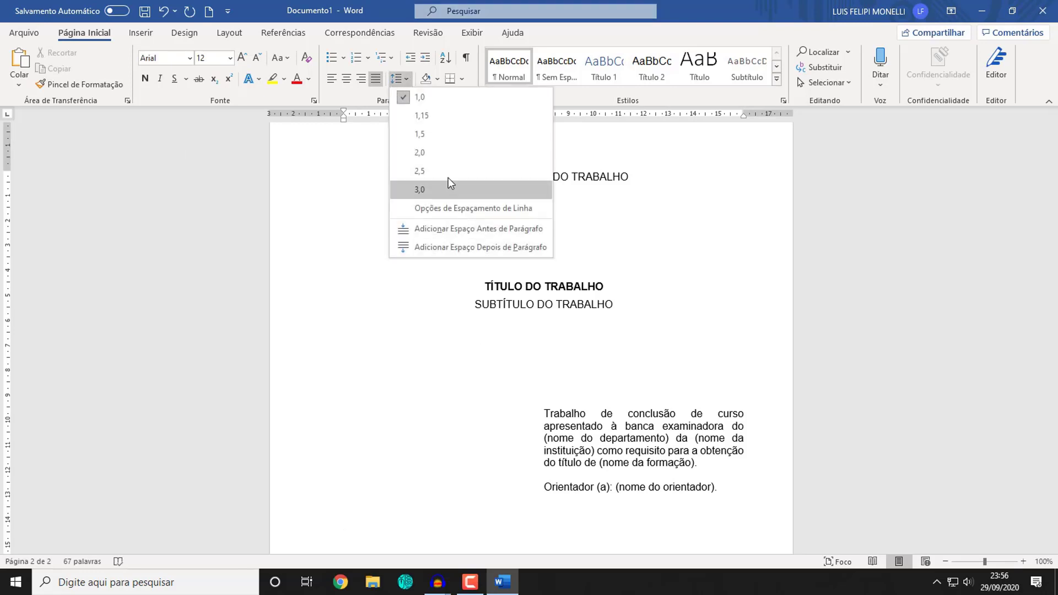
click(456, 143)
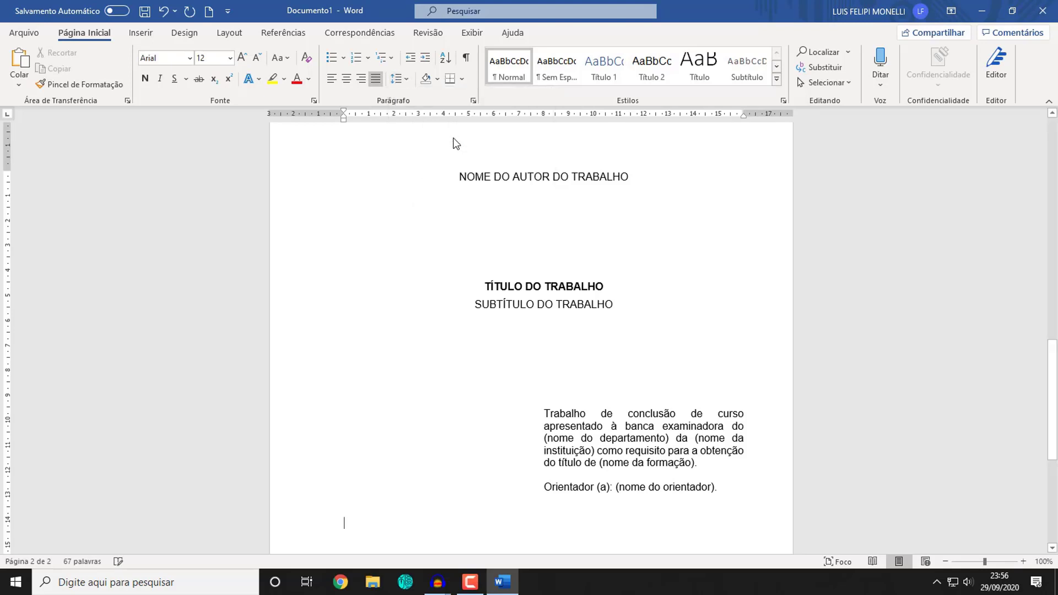
- Add blank lines below the advisor line until the last line of the second page is reached
key(Return)
key(Return)
key(Return)
key(Return)
key(Return)
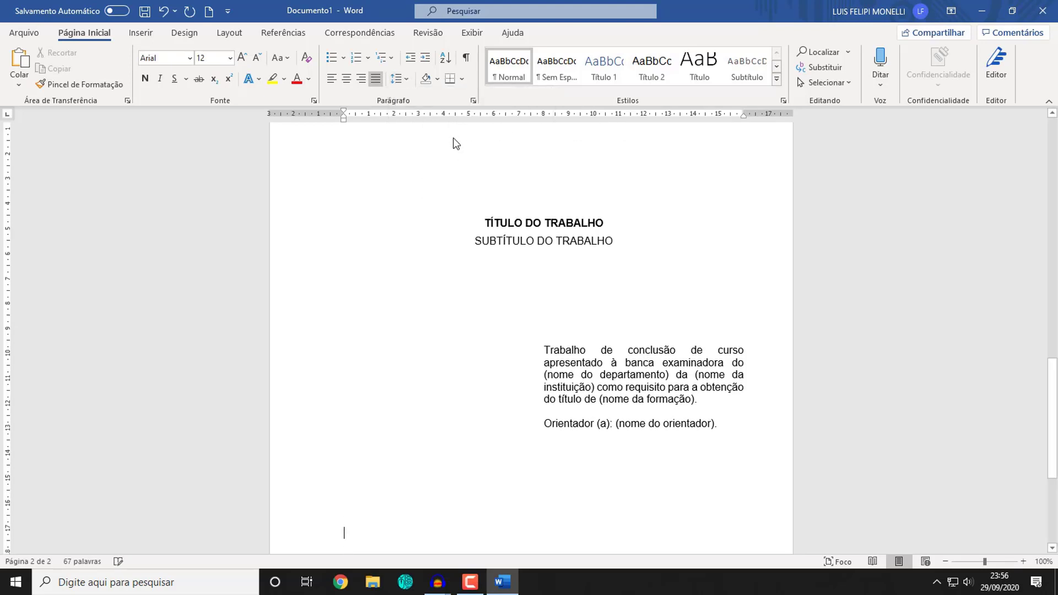
key(Return)
key(Return)
key(Return)
key(Return)
key(Return)
key(Return)
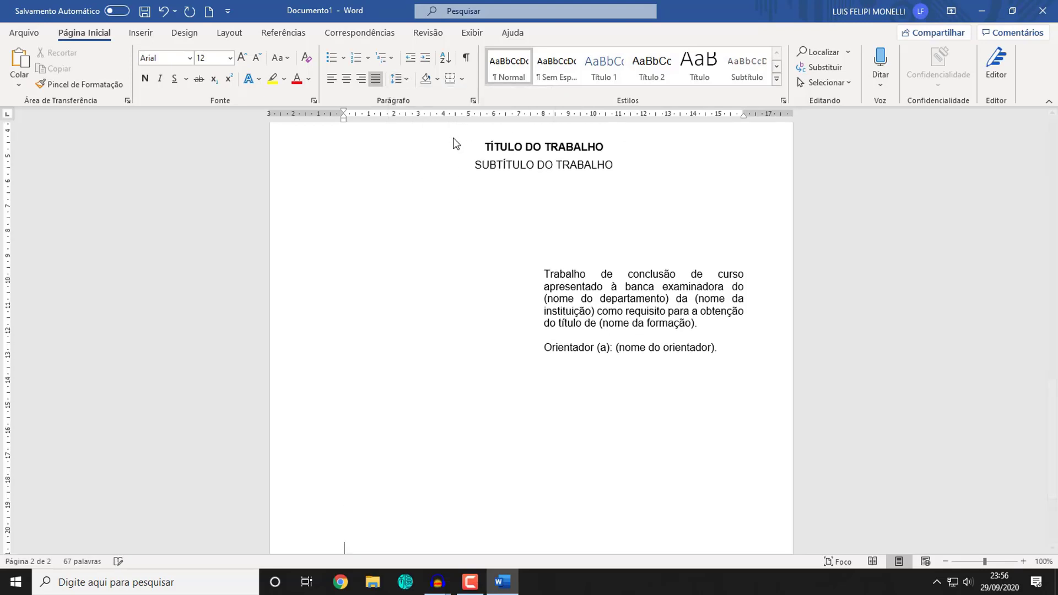
key(Return)
key(Return)
key(Return)
key(Return)
key(Return)
key(Return)
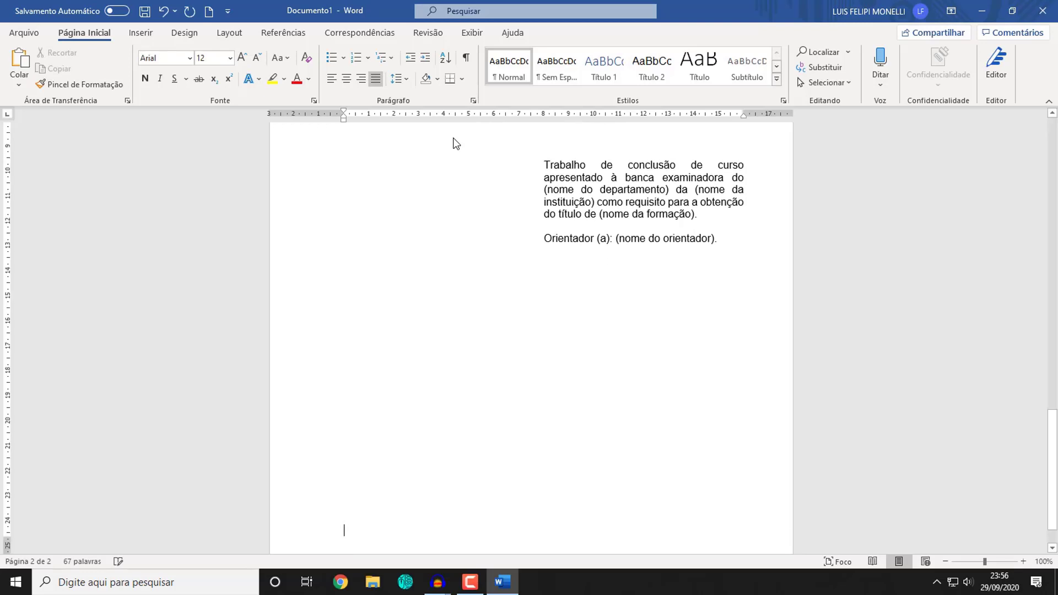
key(BackSpace)
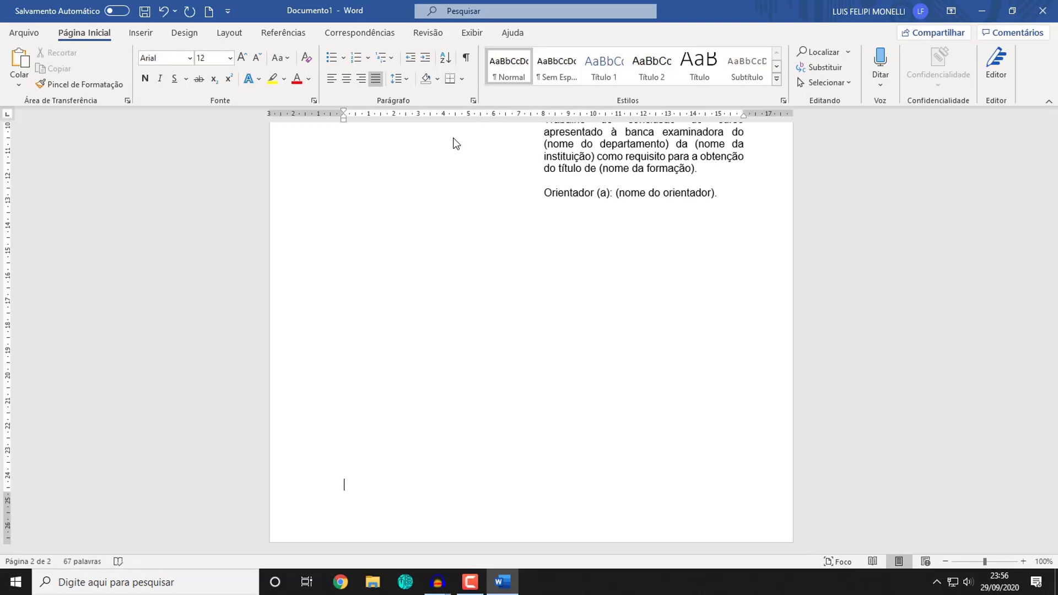
- Add the centered uppercase closing lines "CIDADE" and, directly below it on the last line of the second page, "ANO"
click(346, 84)
text(ano)
key(BackSpace)
key(BackSpace)
key(BackSpace)
key(Caps_Lock)
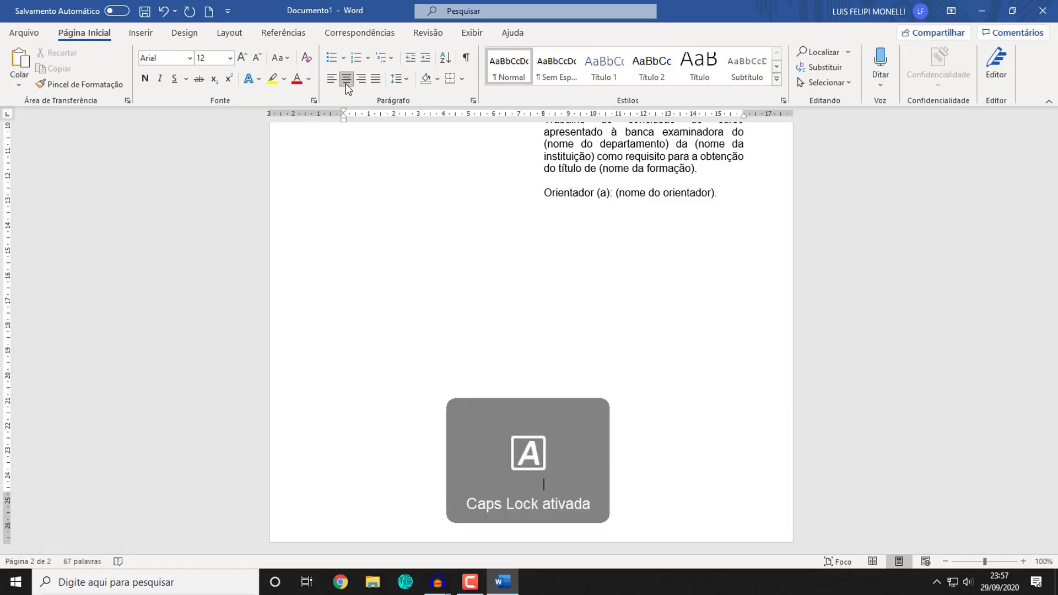
text(ANO)
key(Up)
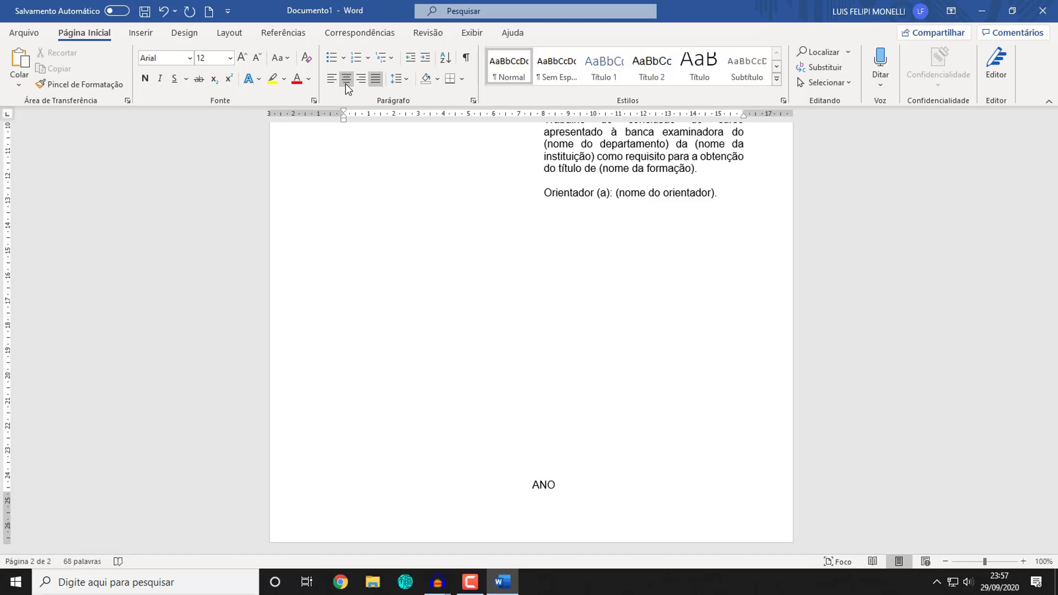
text(CIDADE)
click(346, 78)
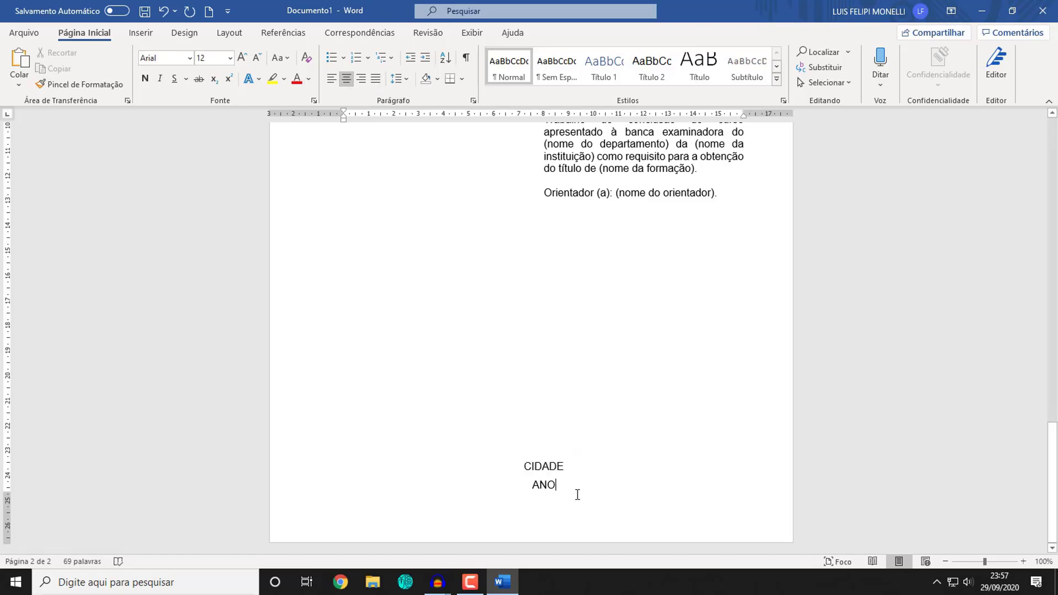
- Try a next-page section break after the "ANO" line and delete it again
drag(1055, 412, 1036, 400)
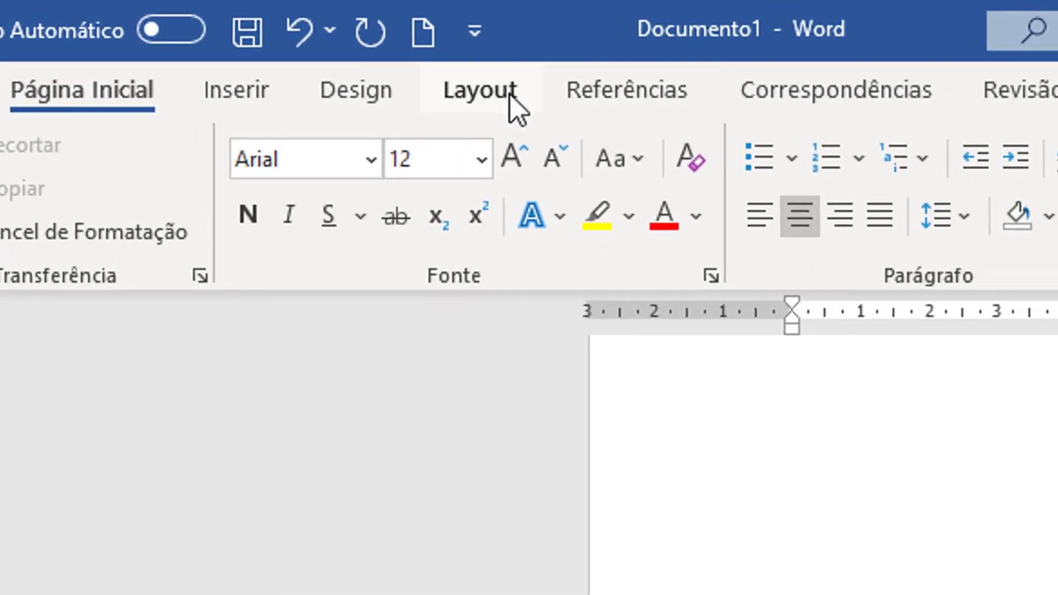
click(498, 97)
click(383, 144)
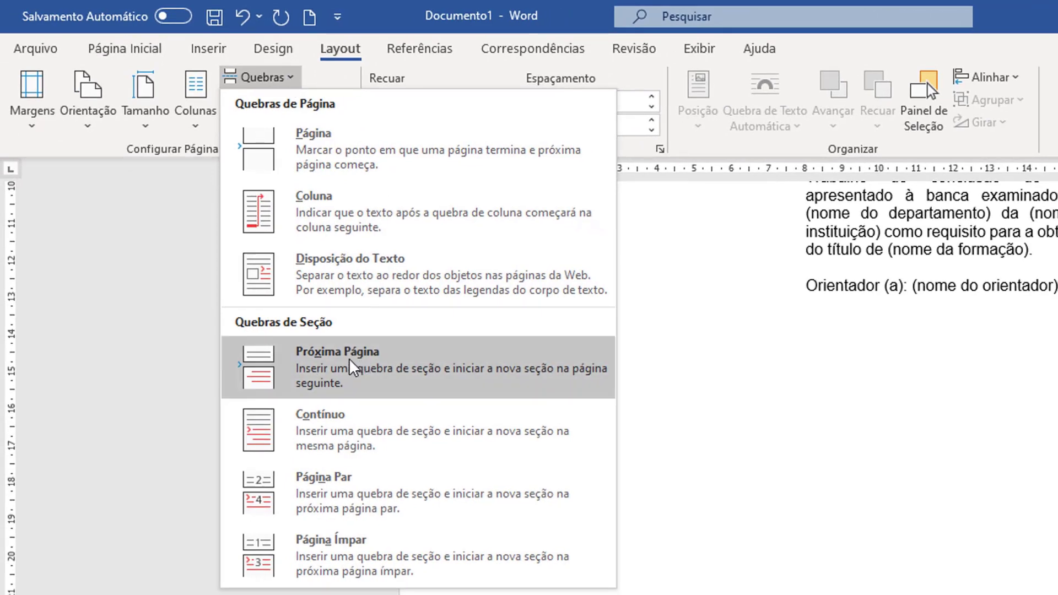
click(349, 358)
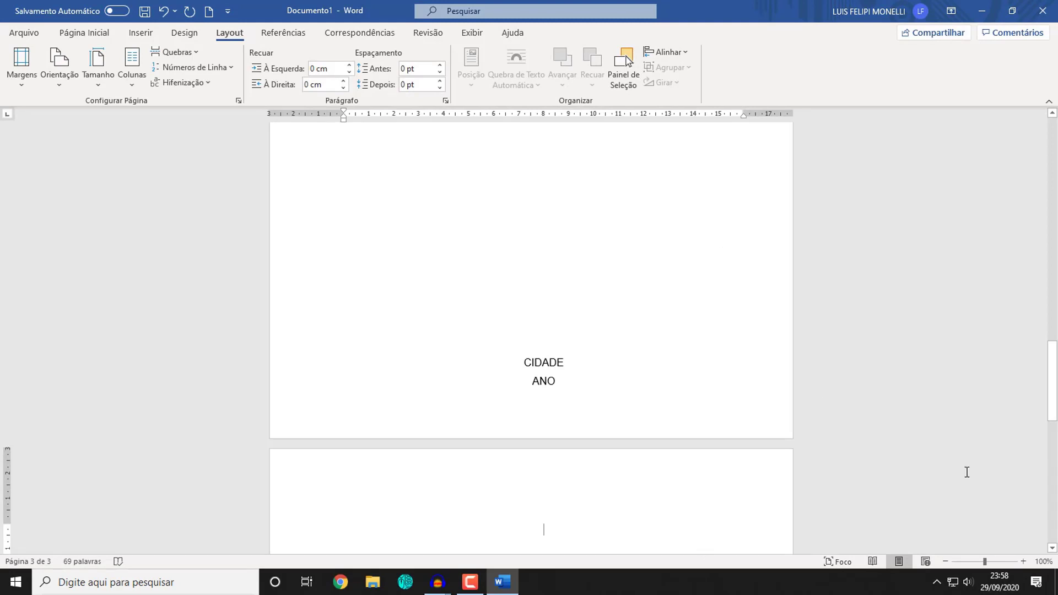
key(BackSpace)
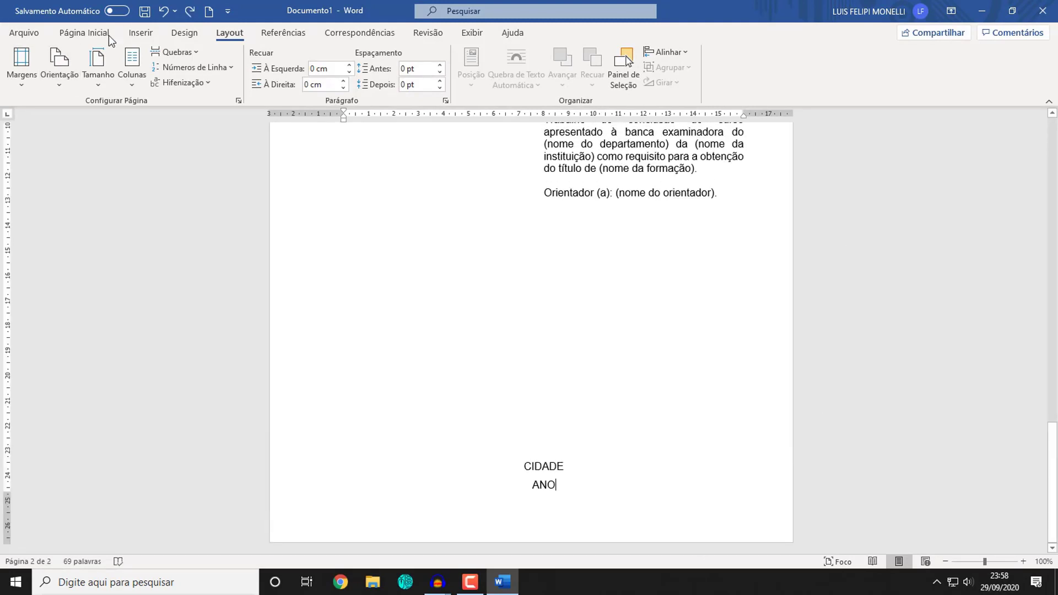
click(80, 34)
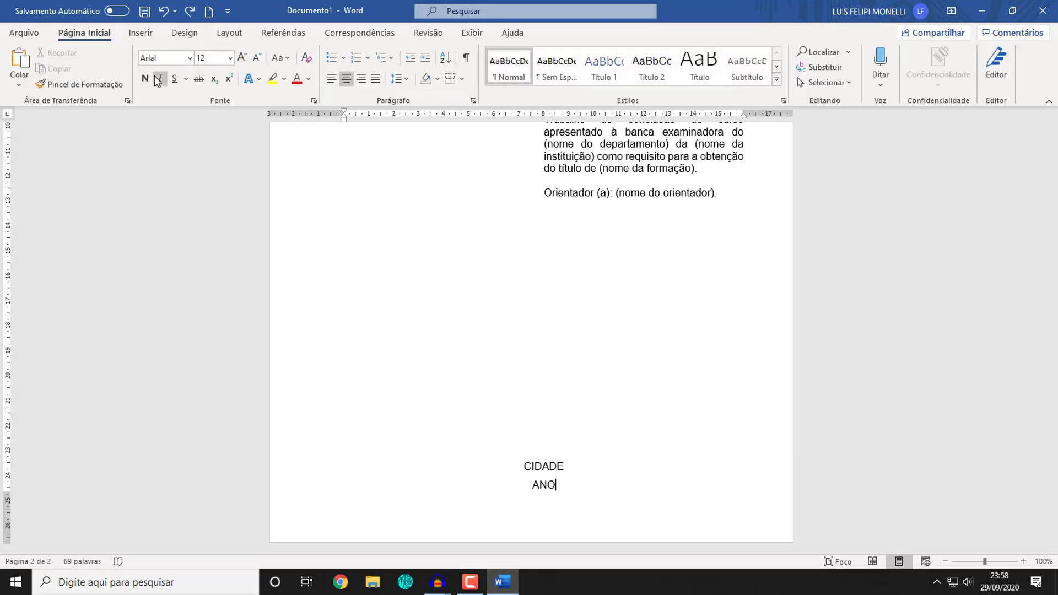
- Insert a next-page section break after the "ANO" line to start a new section on the third page
click(228, 34)
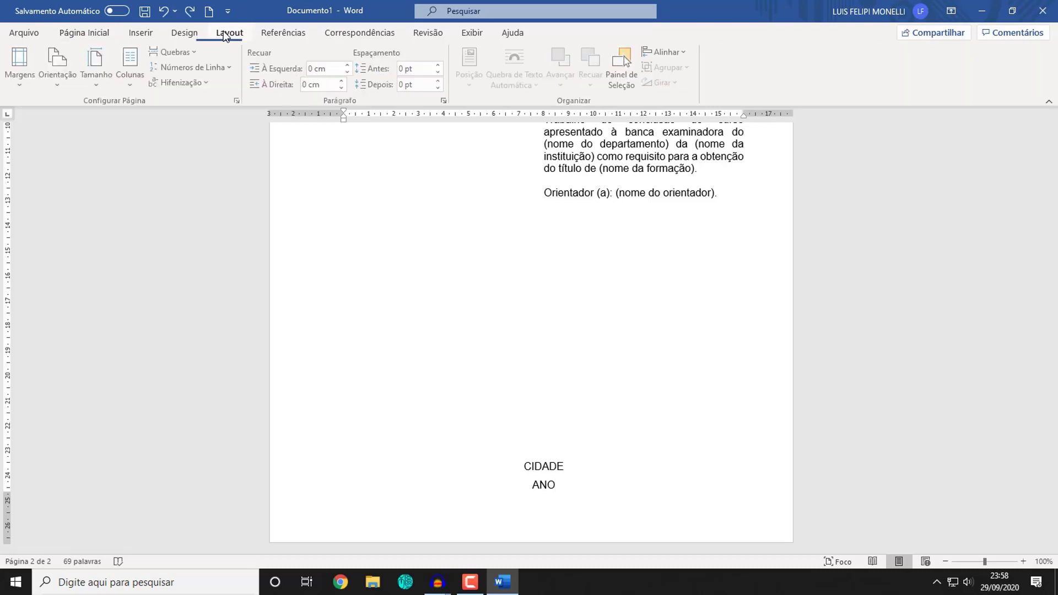
click(192, 57)
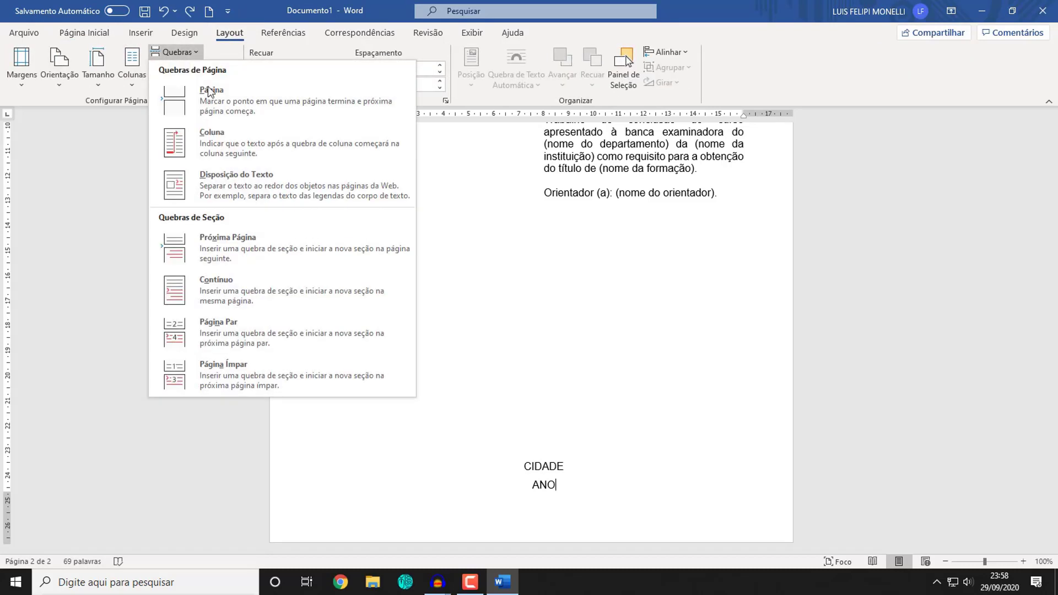
click(222, 245)
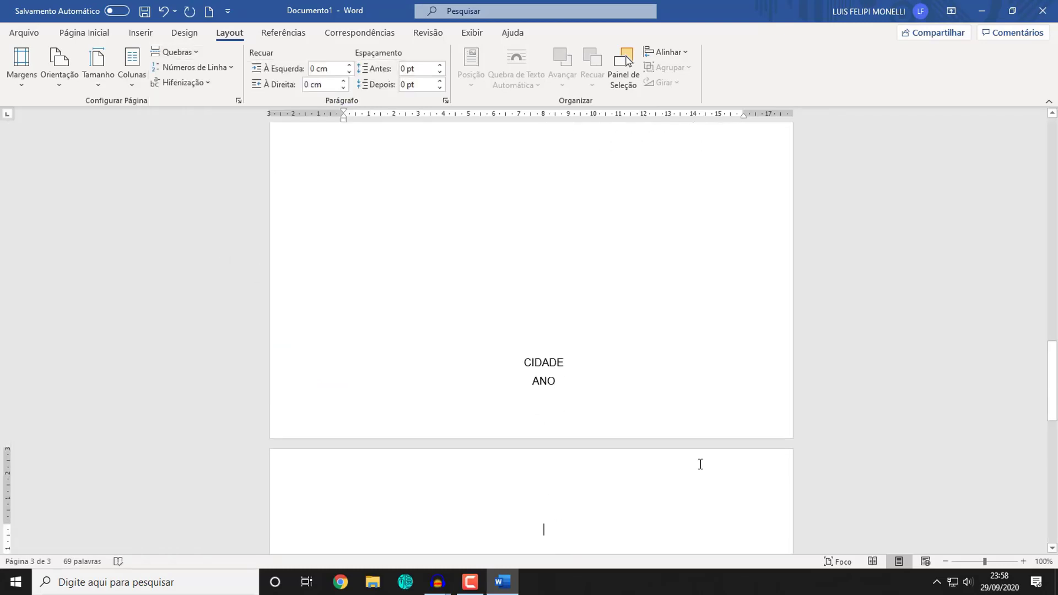
- Open the header of section 2 on the third page for editing and unlink it from the previous section
double_click(759, 419)
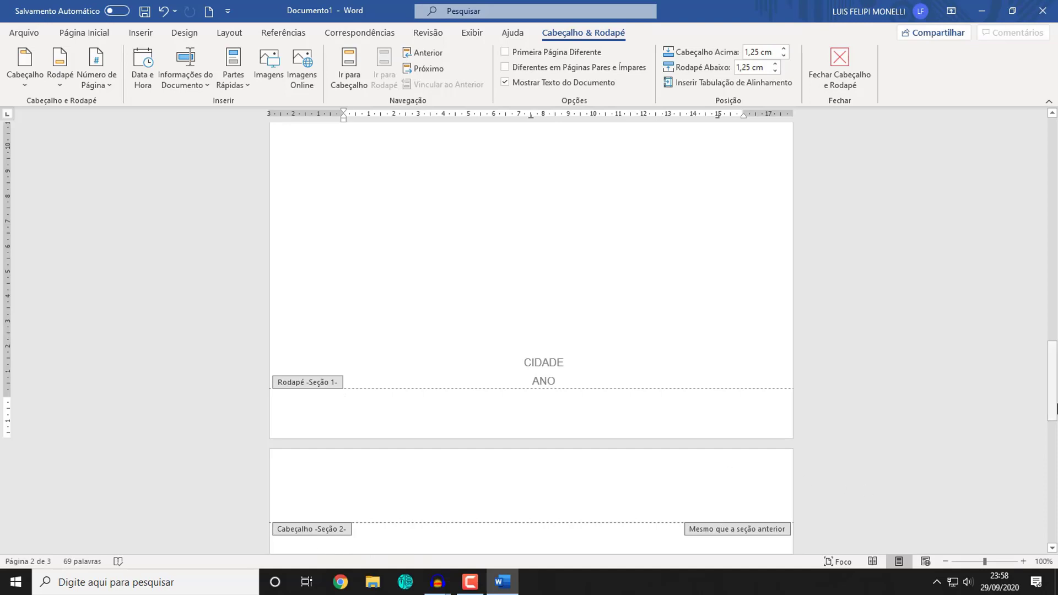
scroll(1057, 407, down, 5)
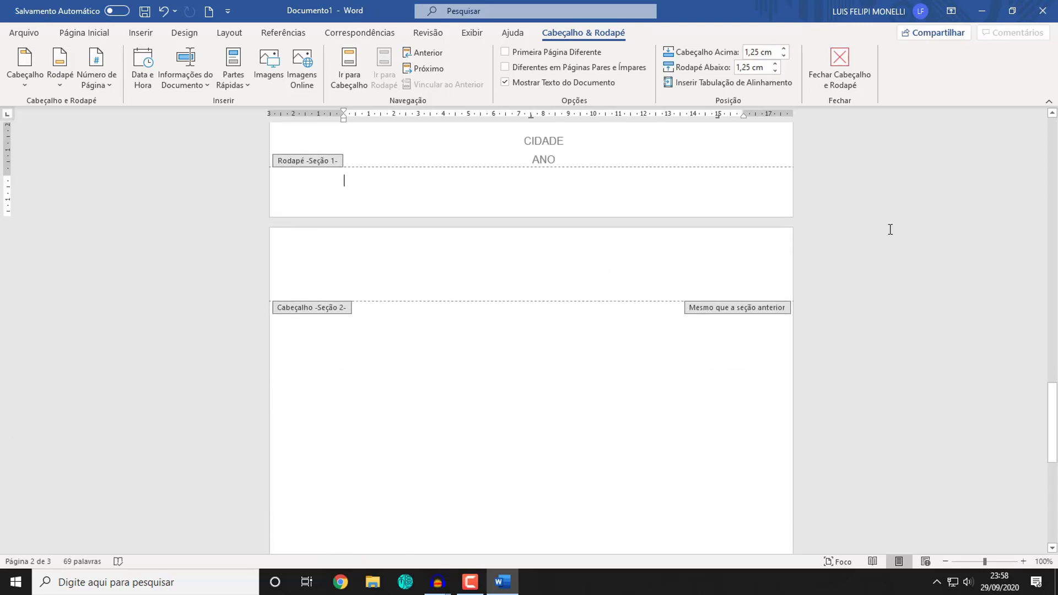
click(650, 259)
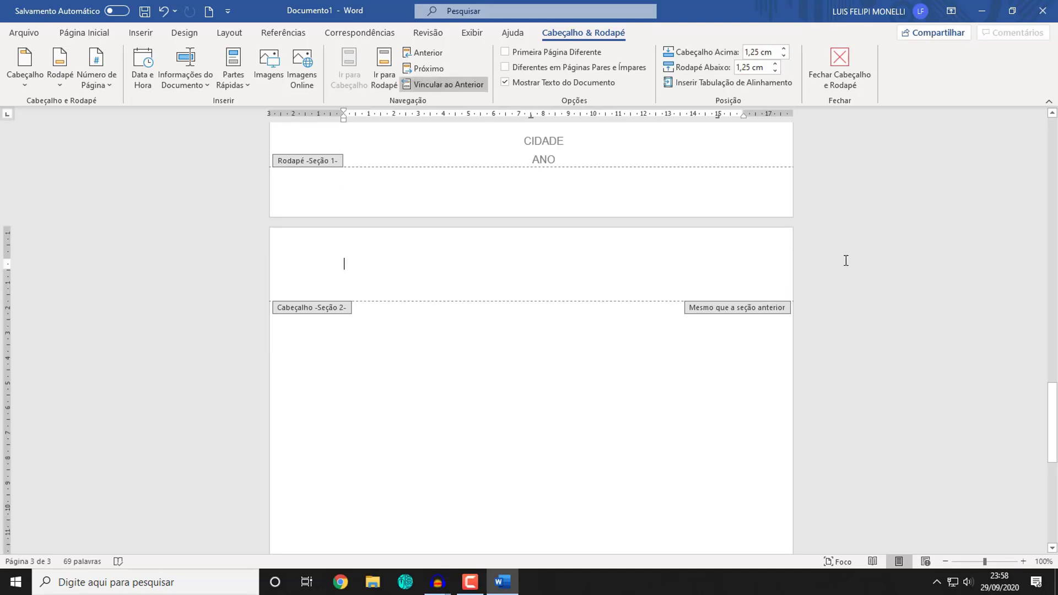
click(470, 85)
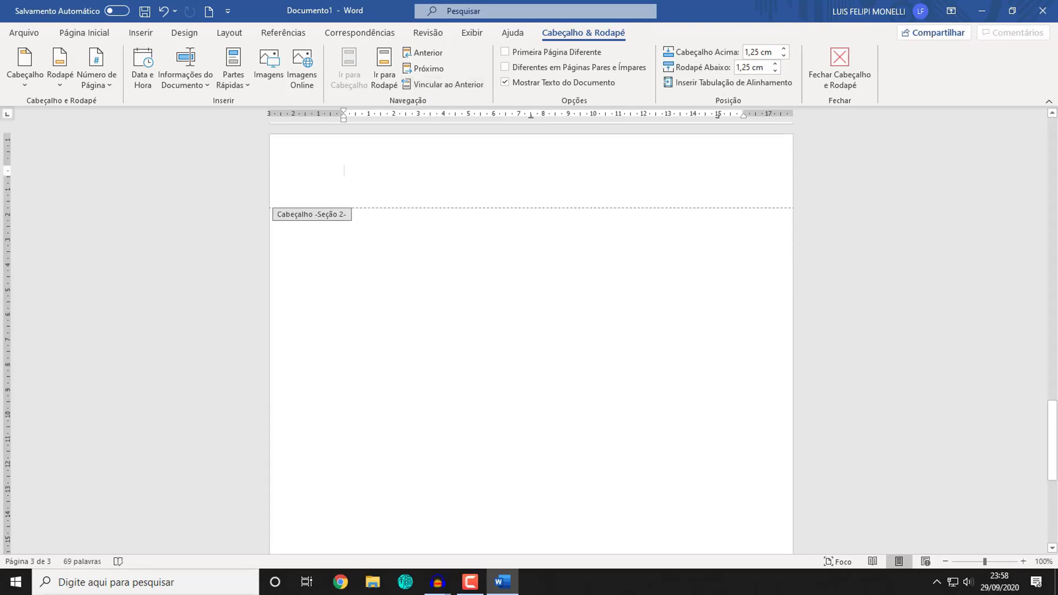
drag(1053, 417, 1017, 394)
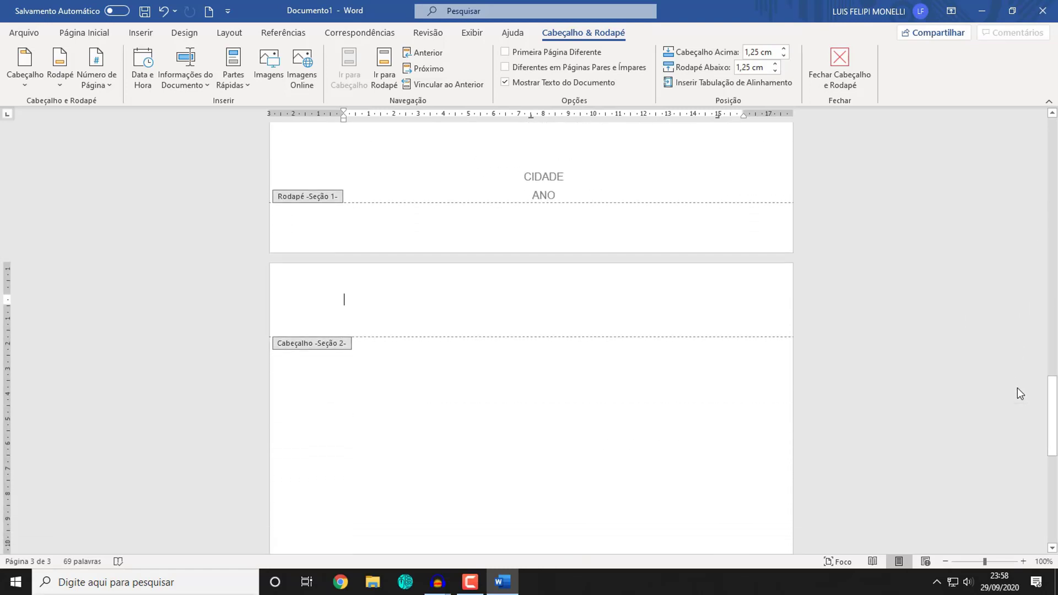